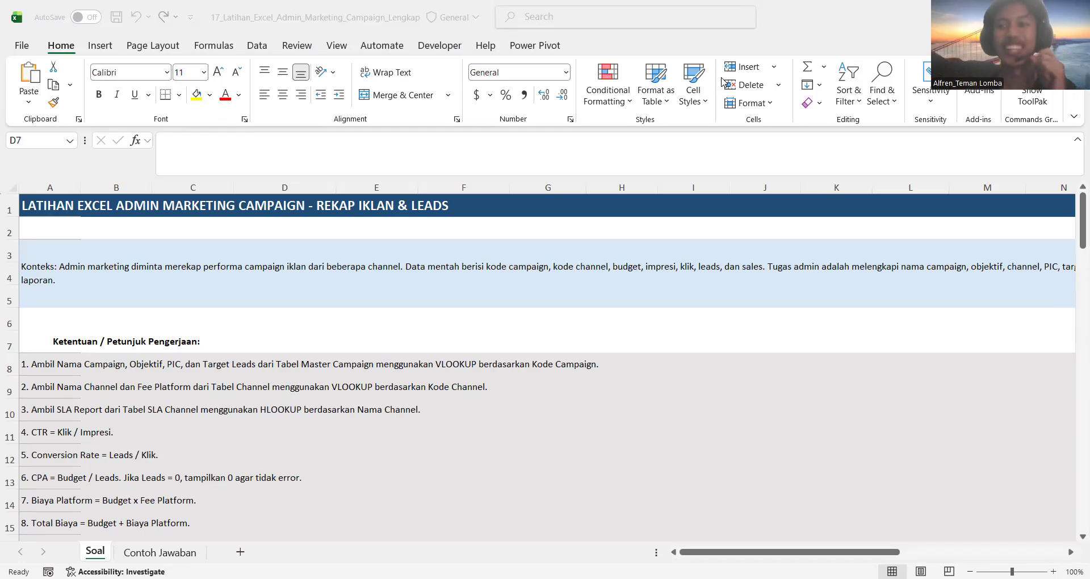
# Look through the Soal sheet's task instructions, campaign data table, reference tables and bonus summary section
pyautogui.click(508, 328)
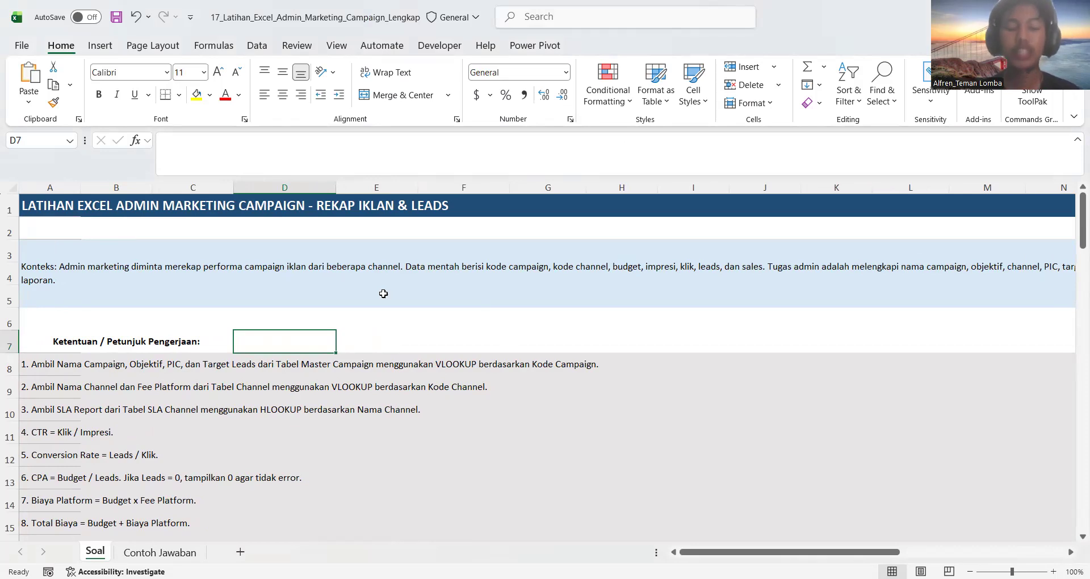
pyautogui.click(349, 366)
pyautogui.scroll(-1, 340, 367)
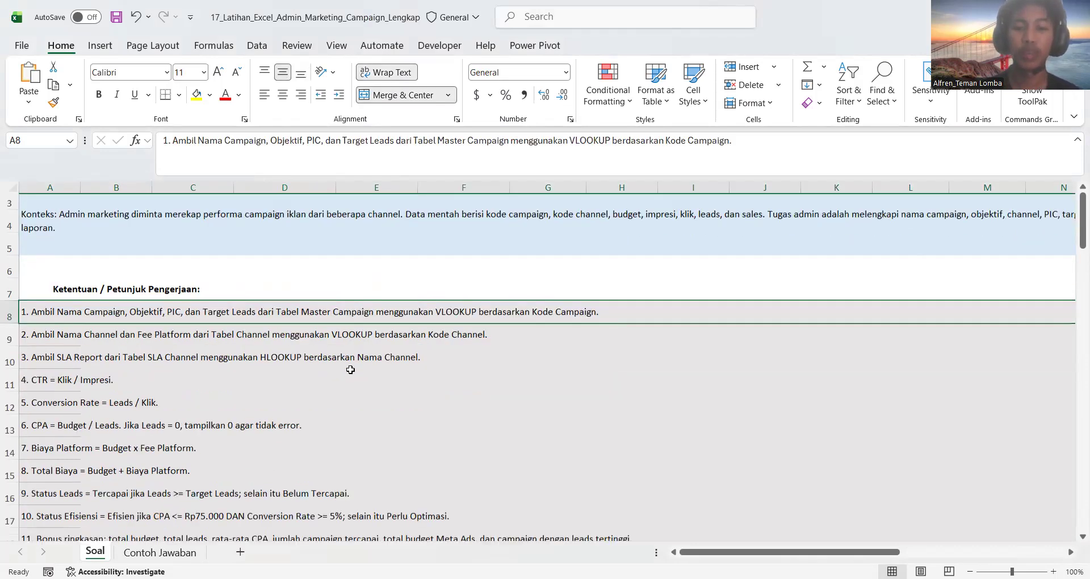
pyautogui.scroll(-1, 226, 404)
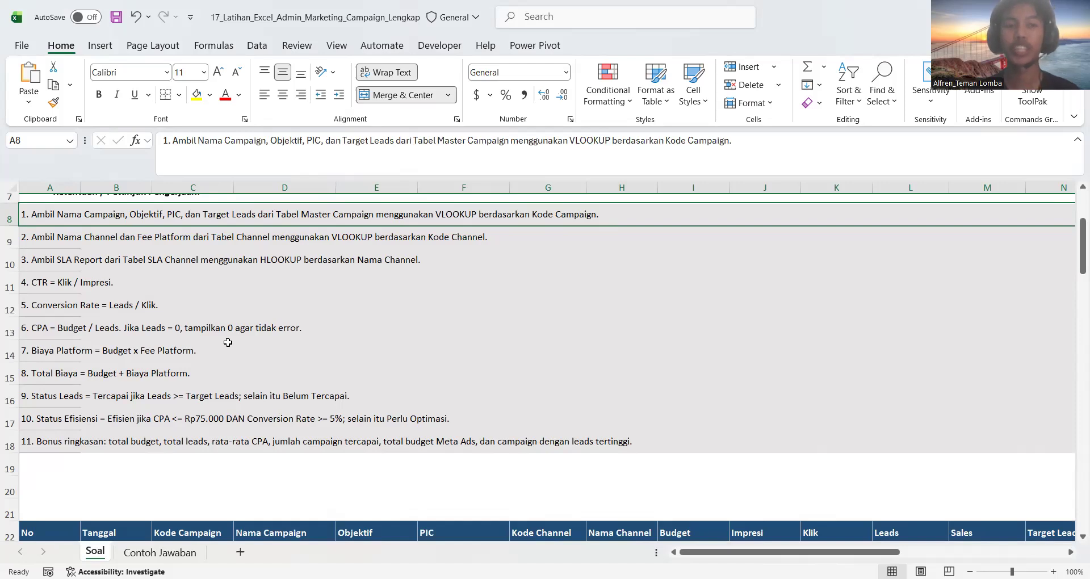
pyautogui.scroll(-6, 228, 342)
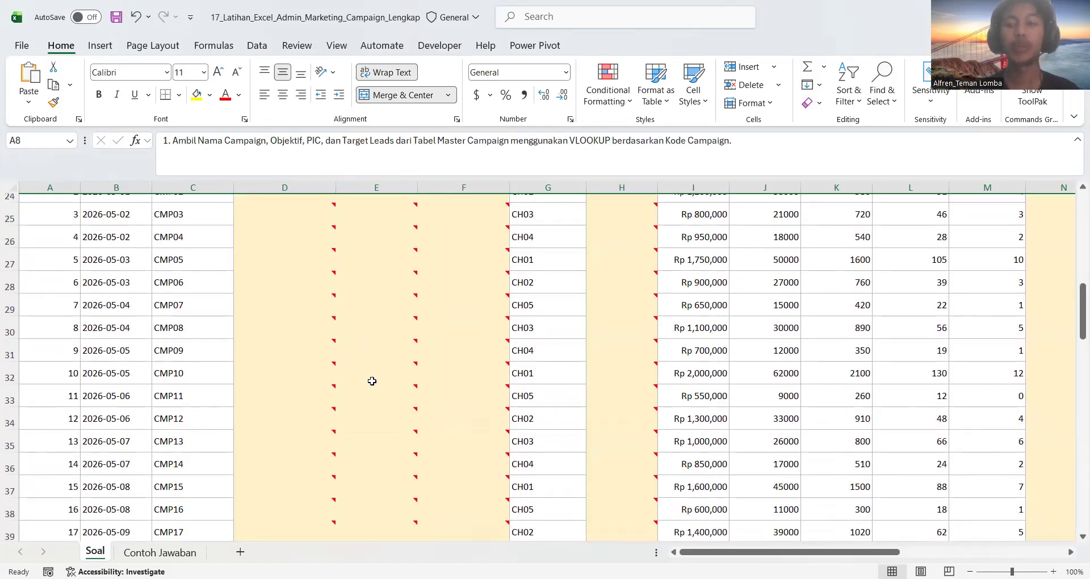
pyautogui.moveTo(371, 381)
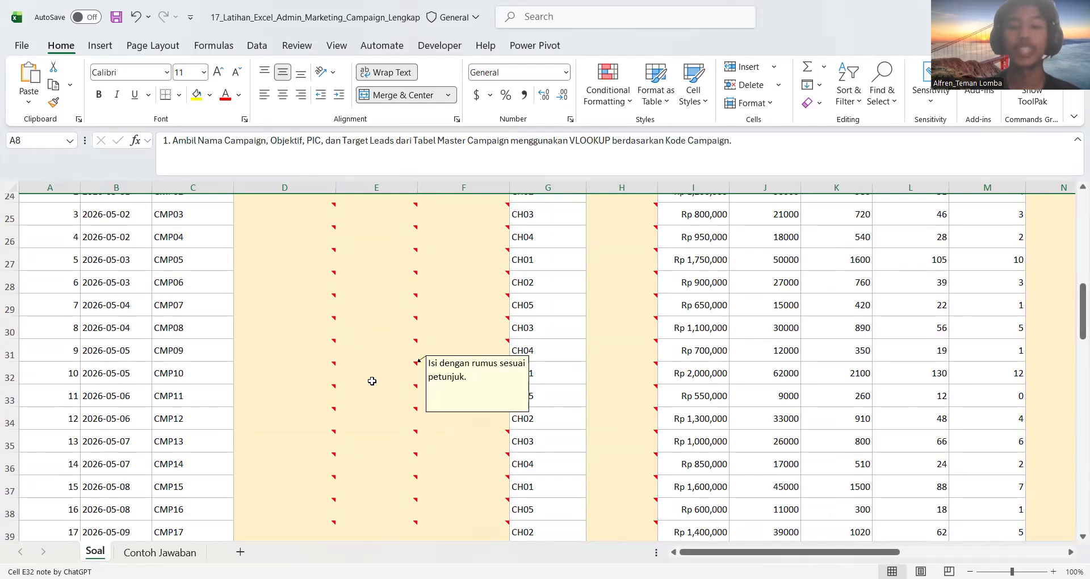
pyautogui.scroll(-10, 372, 381)
pyautogui.scroll(-1, 325, 392)
pyautogui.scroll(-2, 325, 392)
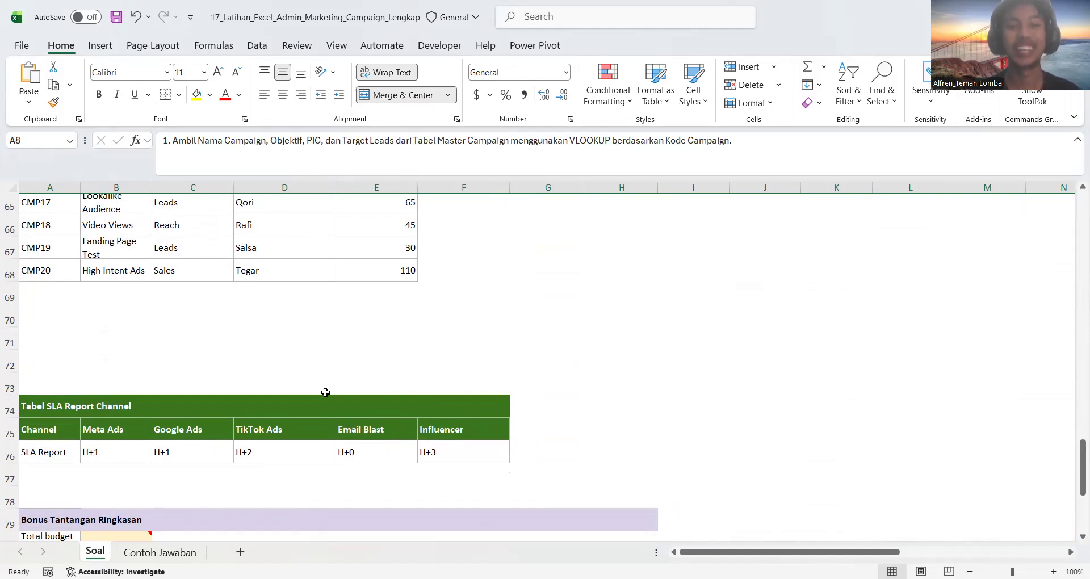
pyautogui.scroll(18, 325, 392)
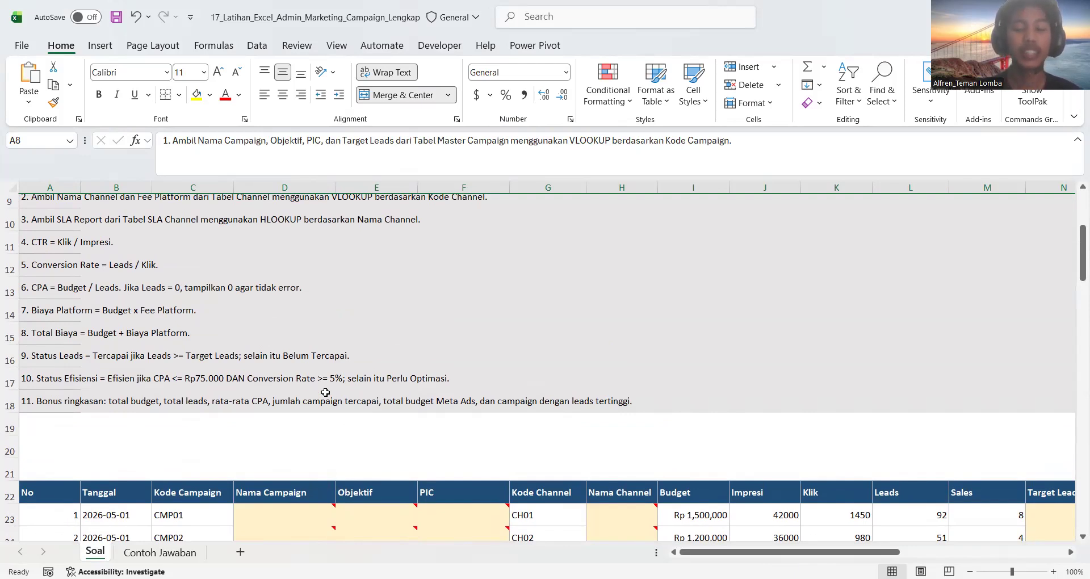
# Compare the VLOOKUP instructions with the Nama Campaign, Objektif, PIC and Target Leads columns and locate Tabel Master Campaign
pyautogui.click(244, 391)
pyautogui.scroll(-2, 245, 392)
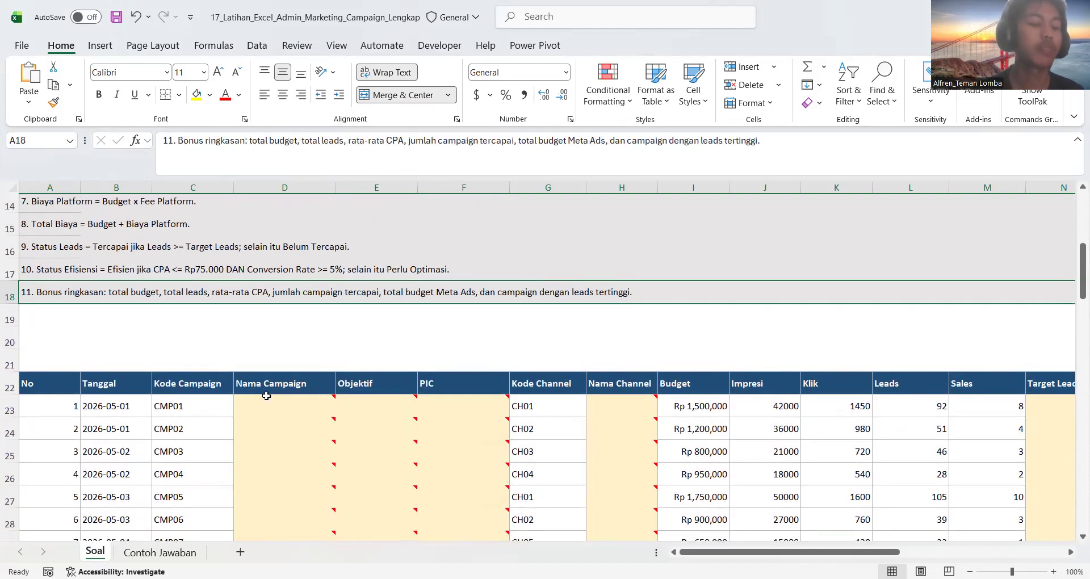
pyautogui.click(266, 396)
pyautogui.scroll(3, 267, 391)
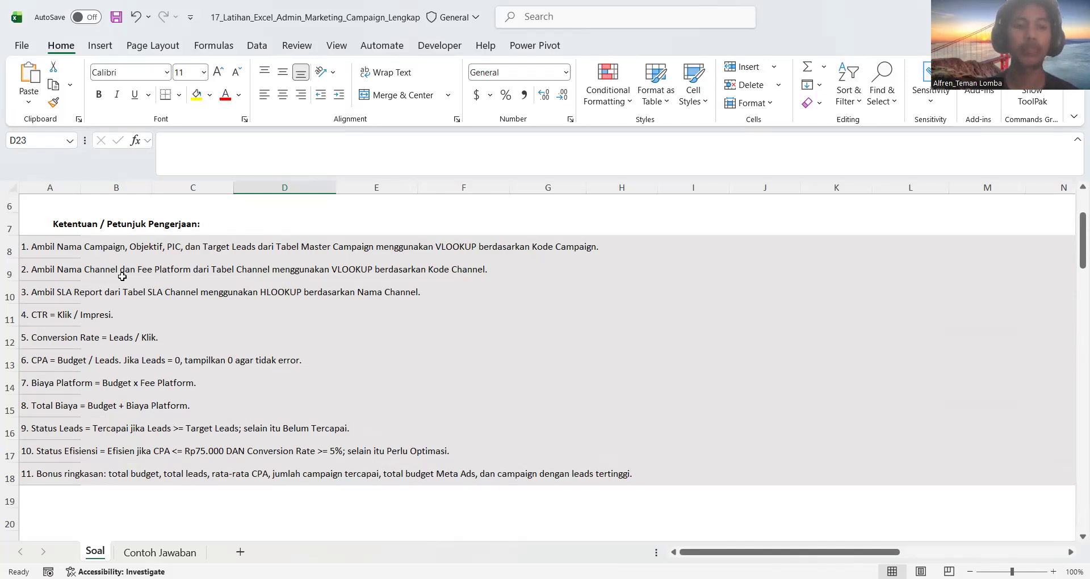
pyautogui.scroll(-3, 122, 276)
pyautogui.click(267, 384)
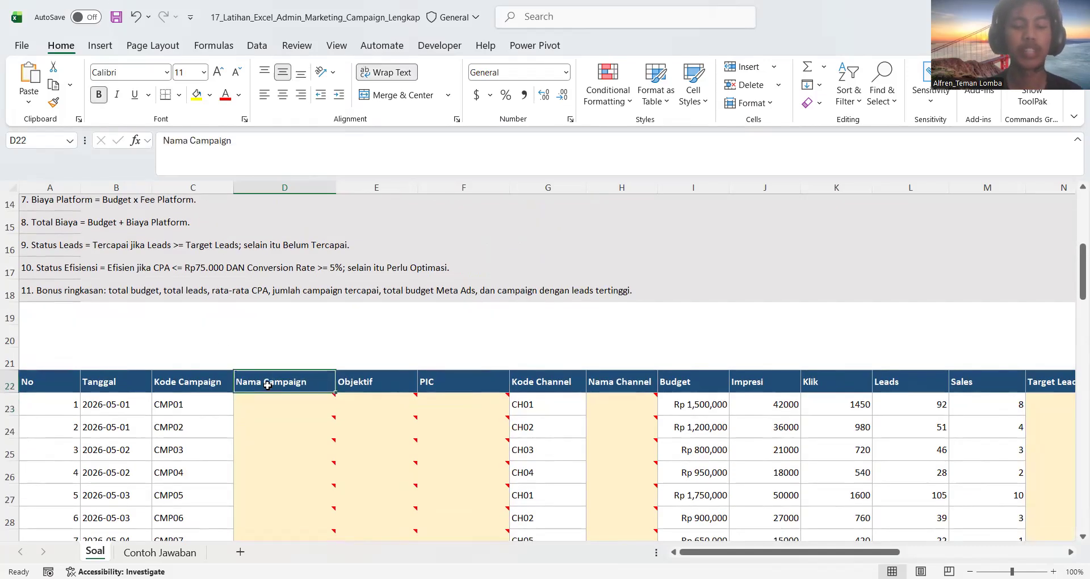
pyautogui.click(368, 381)
pyautogui.click(456, 375)
pyautogui.scroll(4, 457, 374)
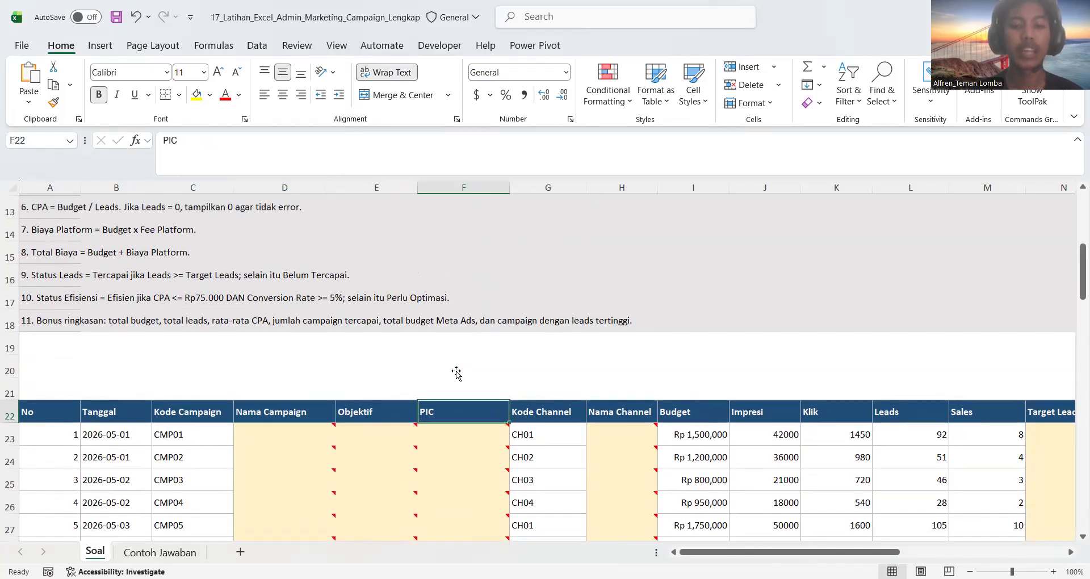
pyautogui.scroll(-1, 456, 373)
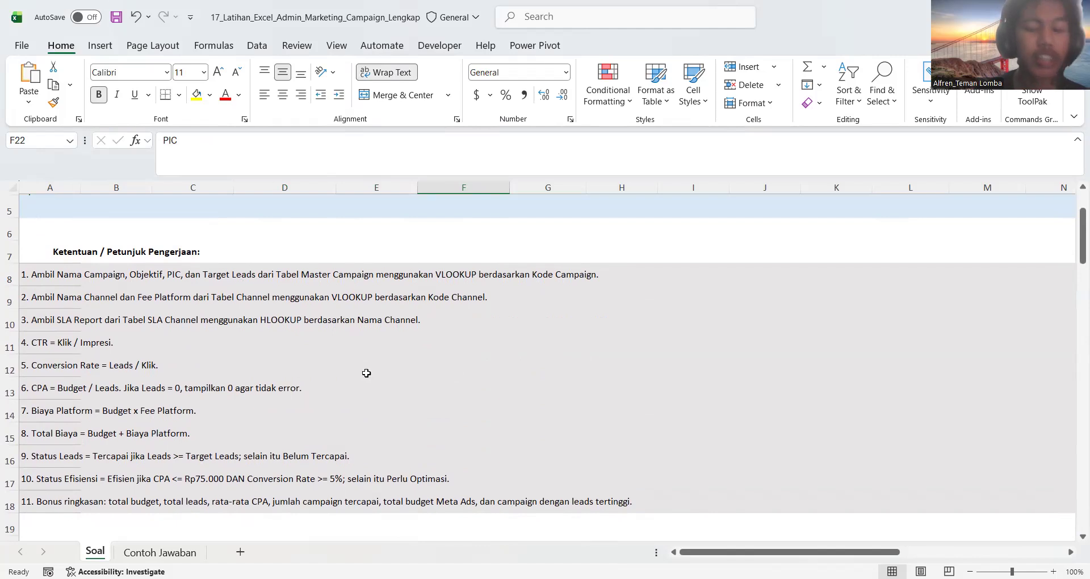
pyautogui.scroll(-2, 365, 372)
pyautogui.hscroll(2, 659, 451)
pyautogui.hscroll(1, 659, 450)
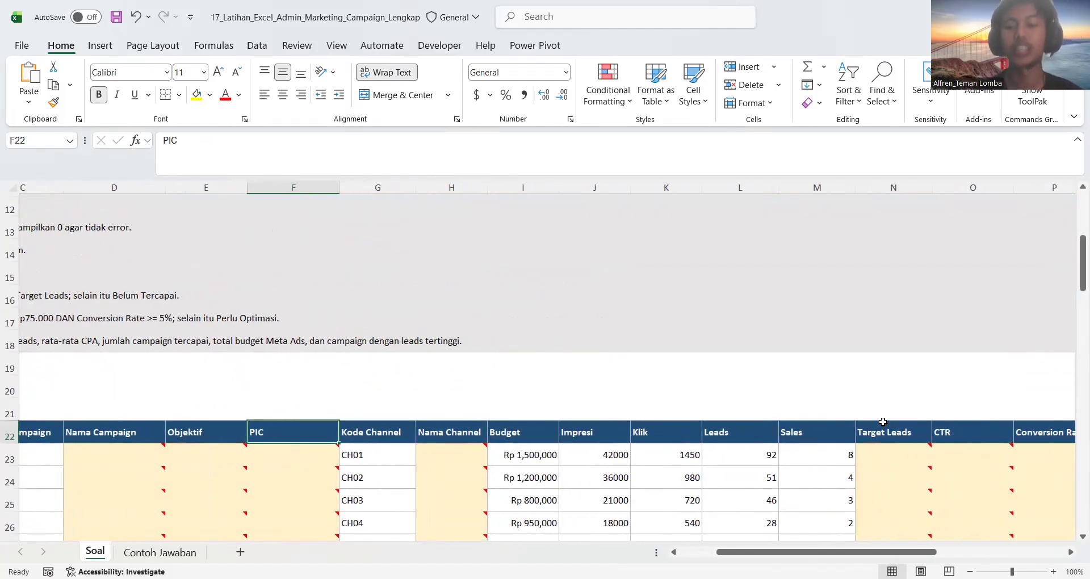
pyautogui.click(883, 433)
pyautogui.hscroll(-3, 389, 444)
pyautogui.scroll(-9, 389, 444)
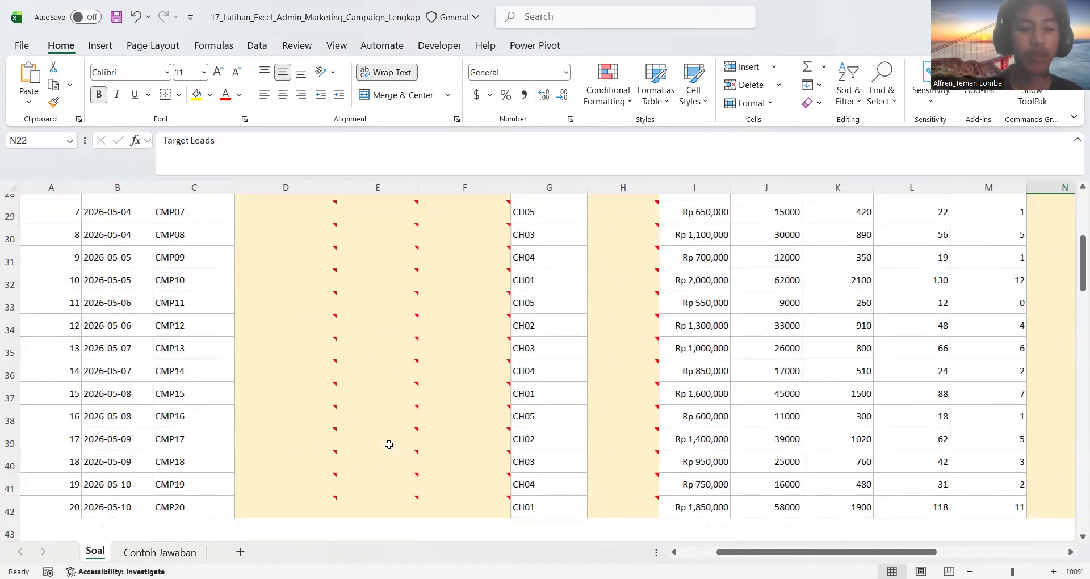
pyautogui.scroll(6, 235, 420)
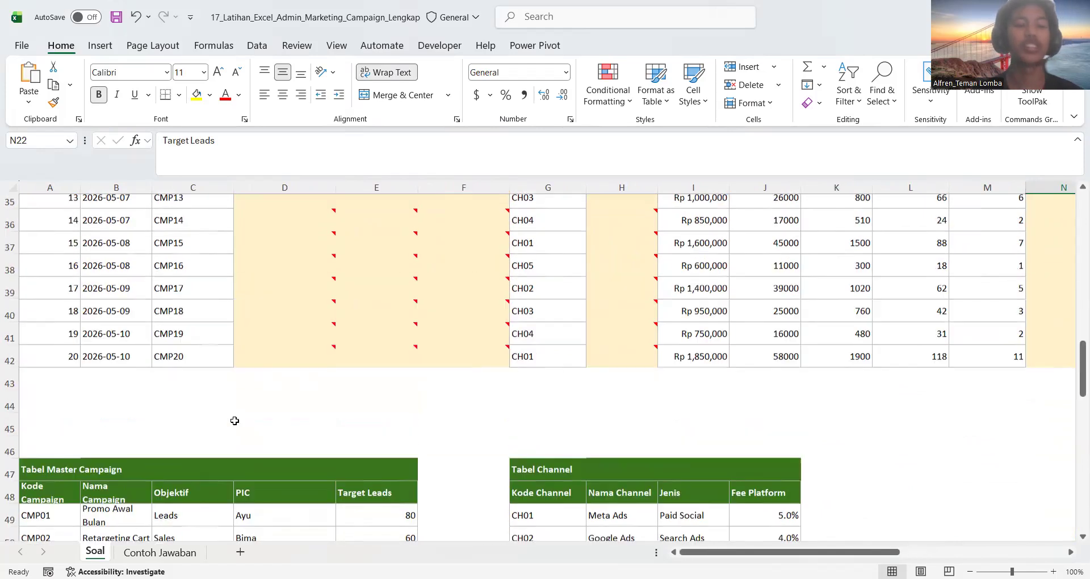
# Start a VLOOKUP formula in D23 under Nama Campaign with the campaign code in C23 as the lookup value
pyautogui.click(294, 258)
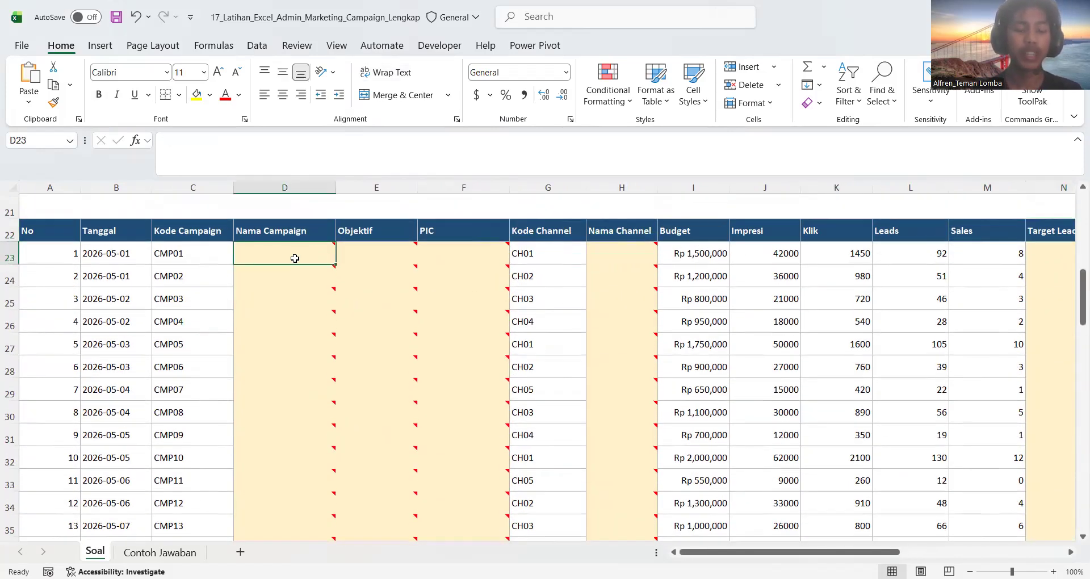
pyautogui.scroll(1, 294, 258)
pyautogui.write('=V')
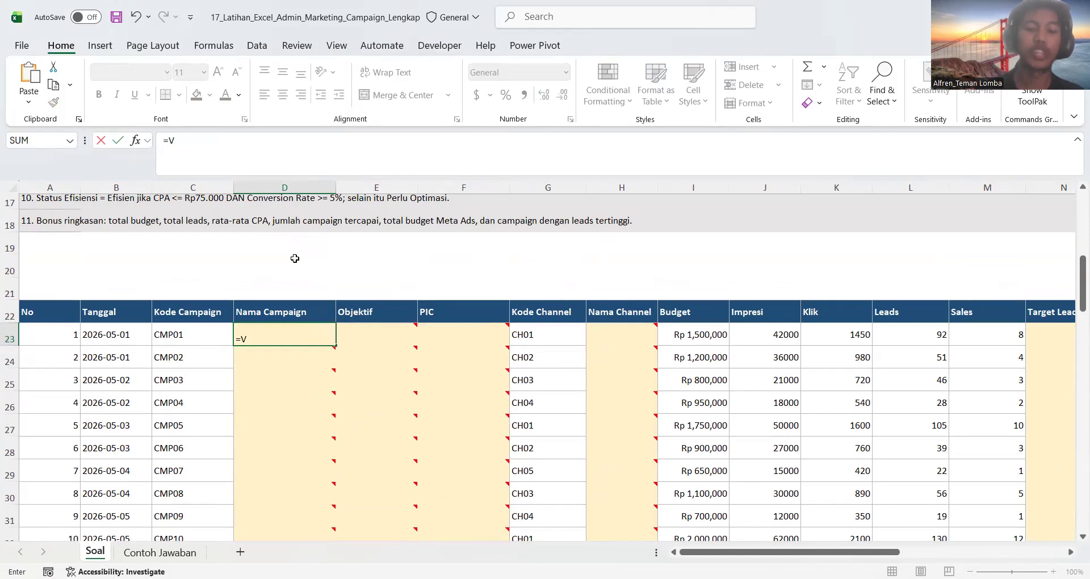
pyautogui.write('LOO')
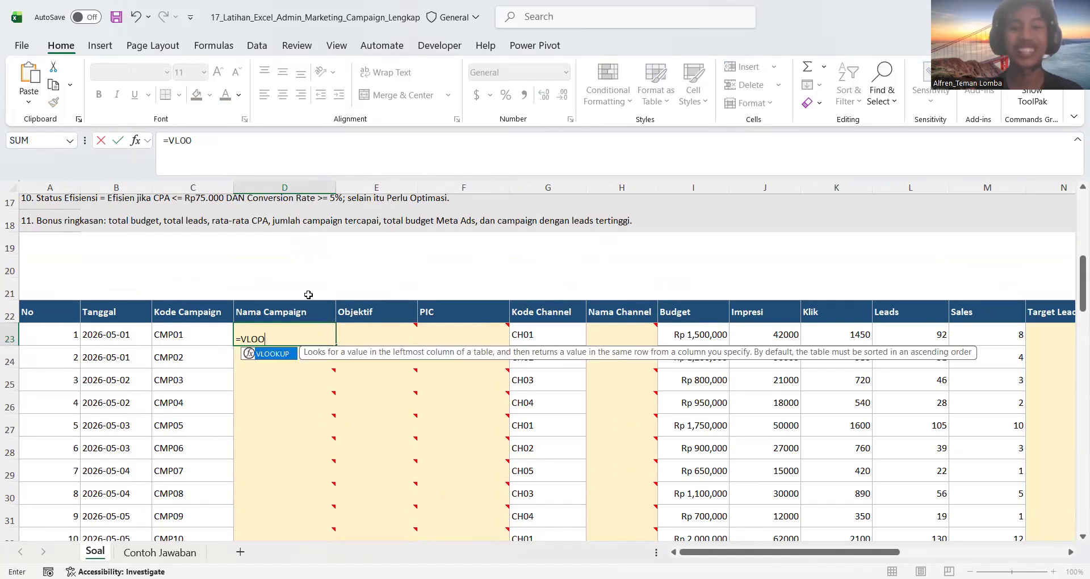
pyautogui.doubleClick(278, 354)
pyautogui.click(194, 338)
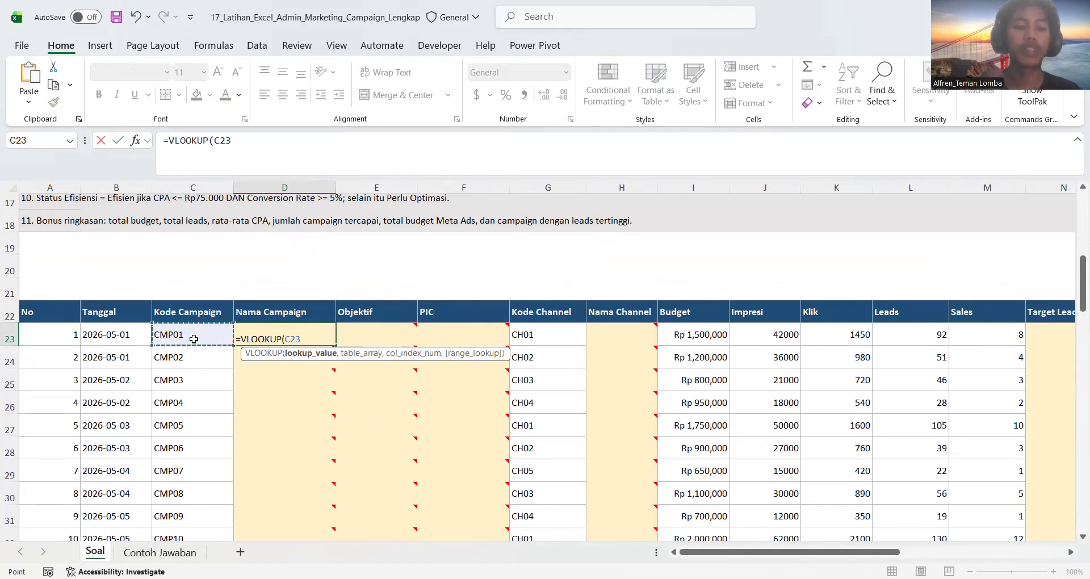
pyautogui.write(',')
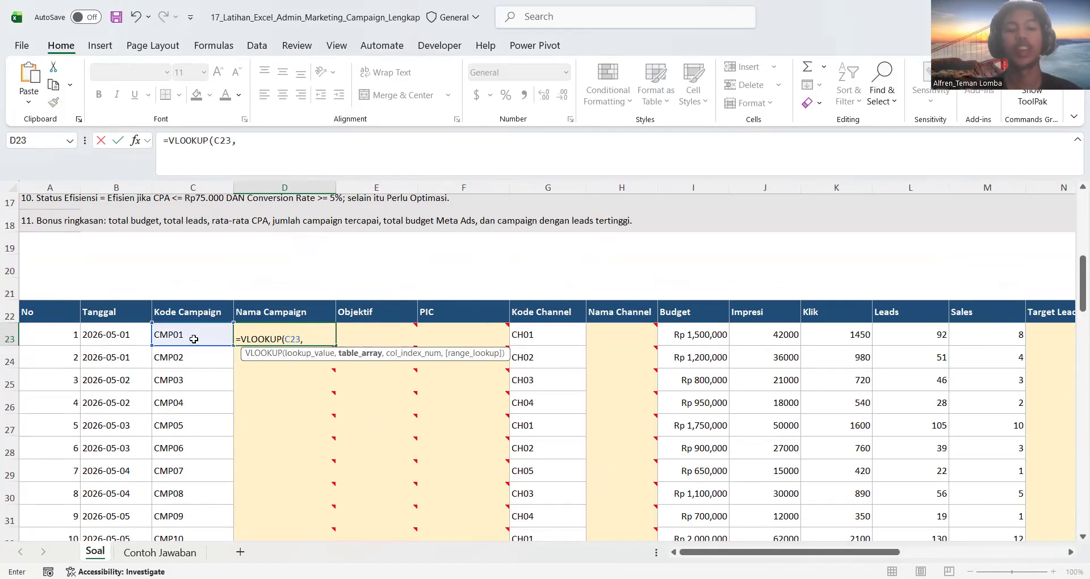
# Set the VLOOKUP table array to Tabel Master Campaign, including its header row, as the absolute range $A$48:$E$68
pyautogui.scroll(-2, 173, 431)
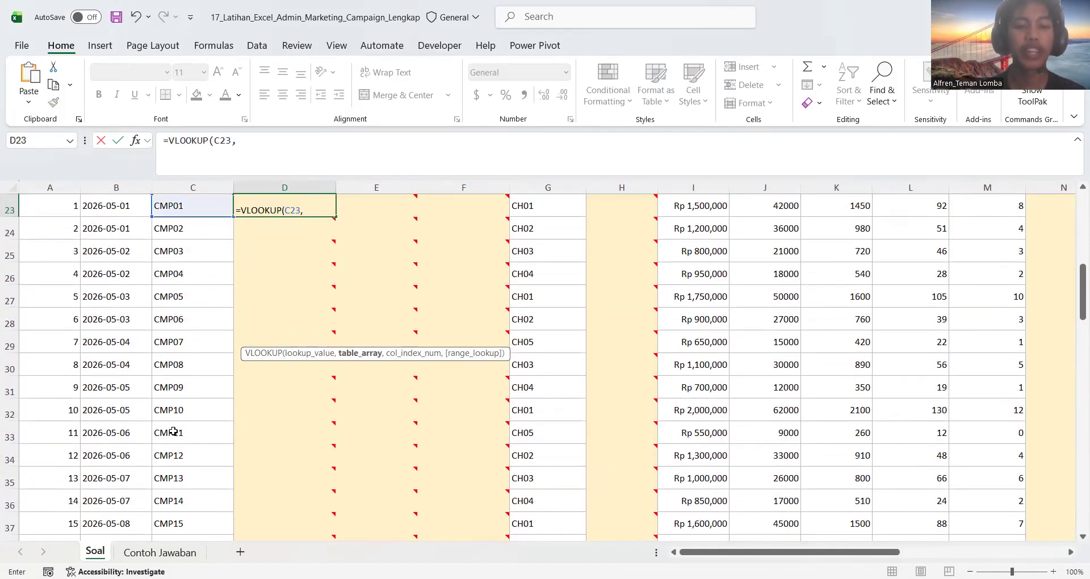
pyautogui.scroll(4, 173, 432)
pyautogui.scroll(-2, 173, 431)
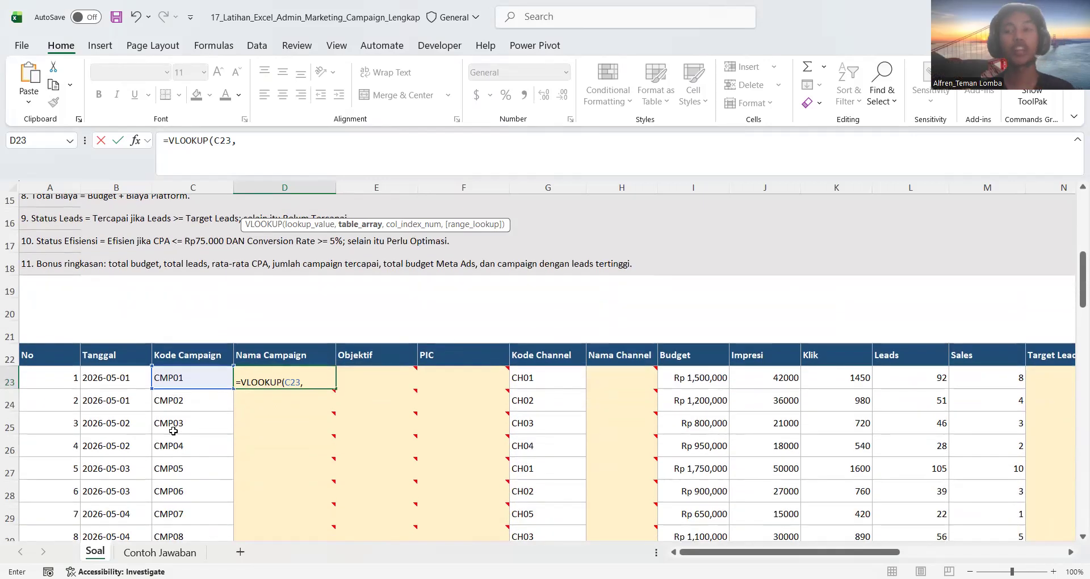
pyautogui.scroll(-1, 173, 431)
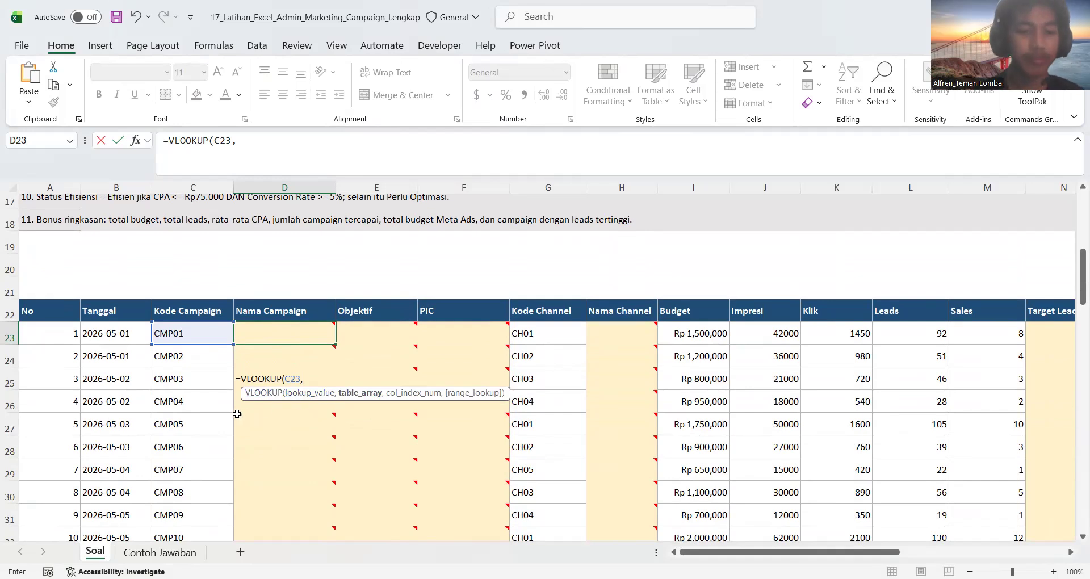
pyautogui.scroll(-2, 203, 420)
pyautogui.scroll(-7, 204, 421)
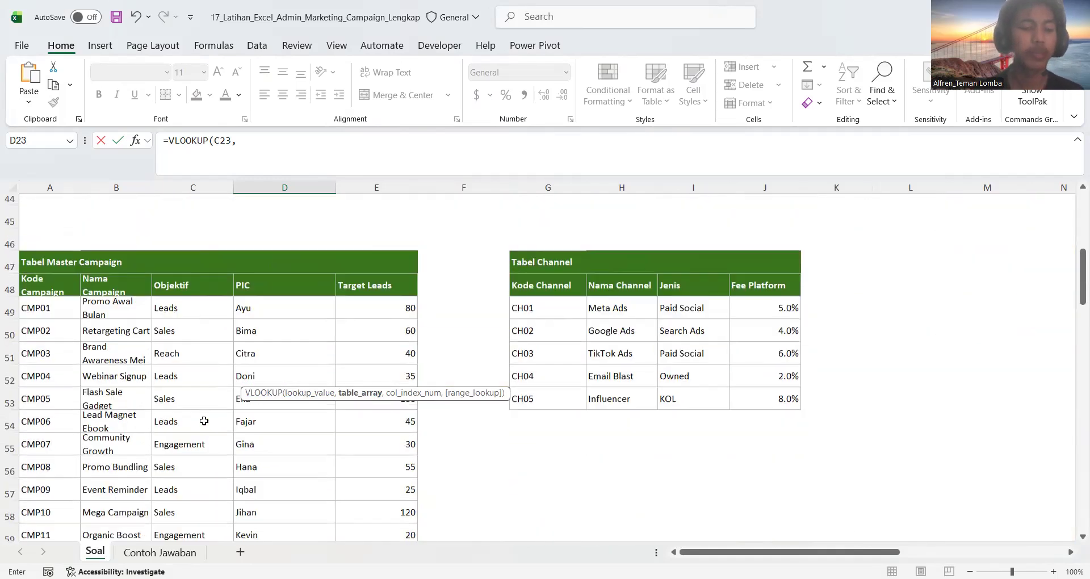
pyautogui.scroll(-1, 85, 309)
pyautogui.click(48, 228)
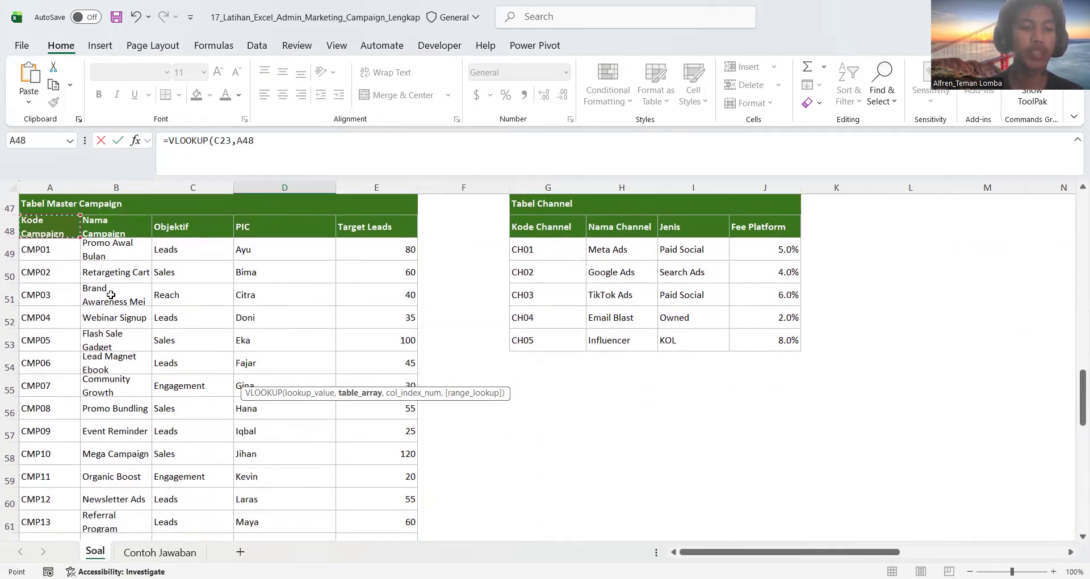
pyautogui.moveTo(300, 513); pyautogui.dragTo(332, 511)
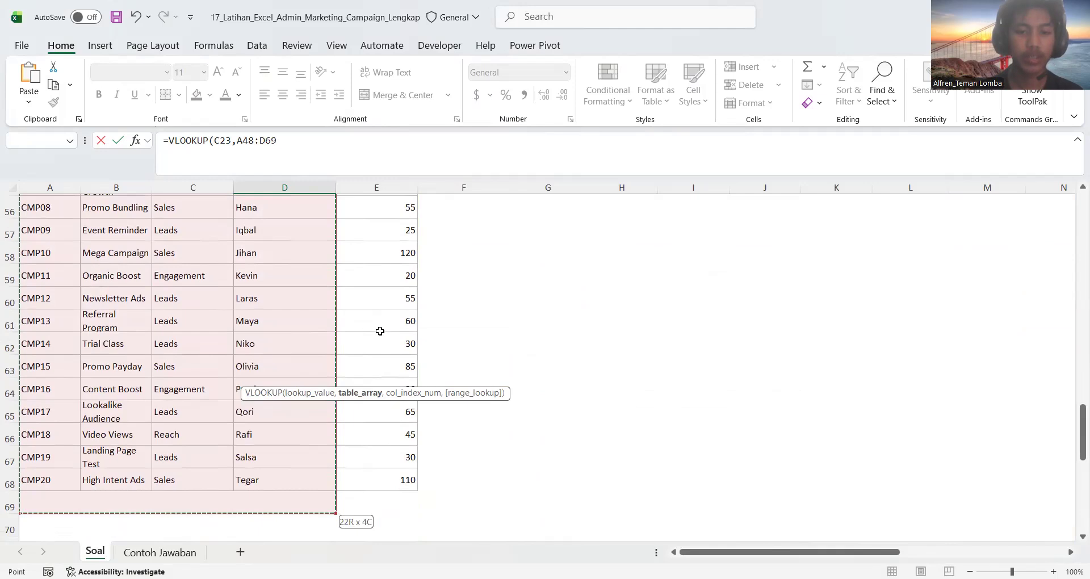
pyautogui.moveTo(379, 331); pyautogui.dragTo(380, 335)
pyautogui.moveTo(292, 141); pyautogui.dragTo(239, 142)
pyautogui.press('F4')
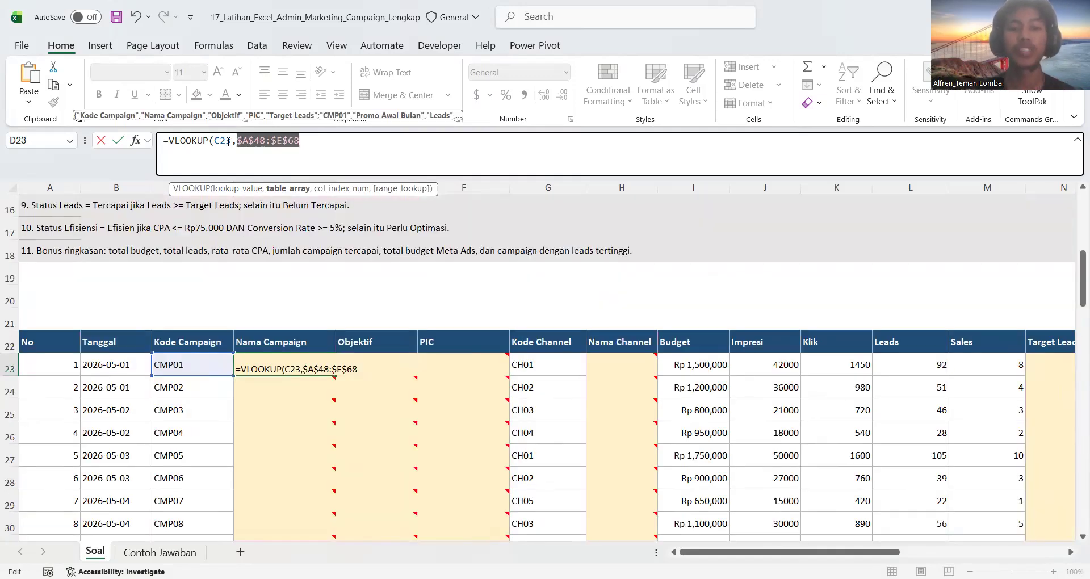
# Complete the D23 formula with column index 2 and FALSE for an exact match, and enter it
pyautogui.click(323, 144)
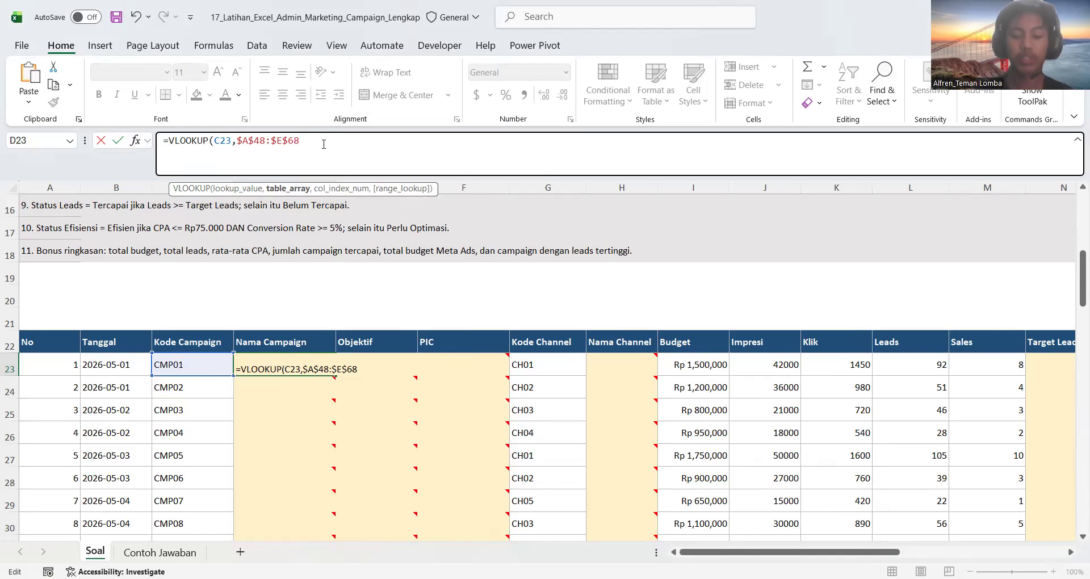
pyautogui.write(',')
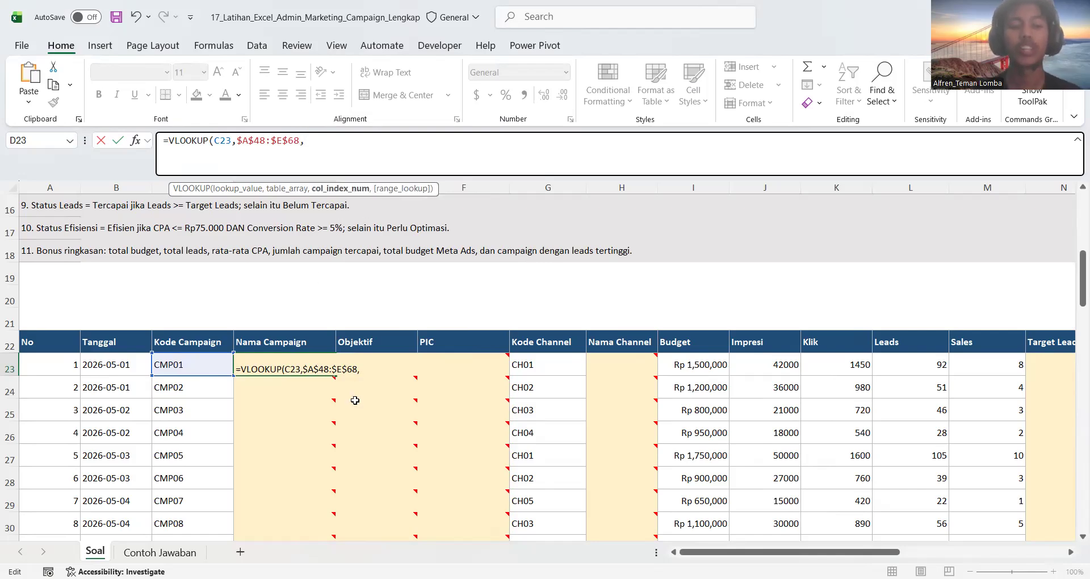
pyautogui.scroll(-10, 248, 445)
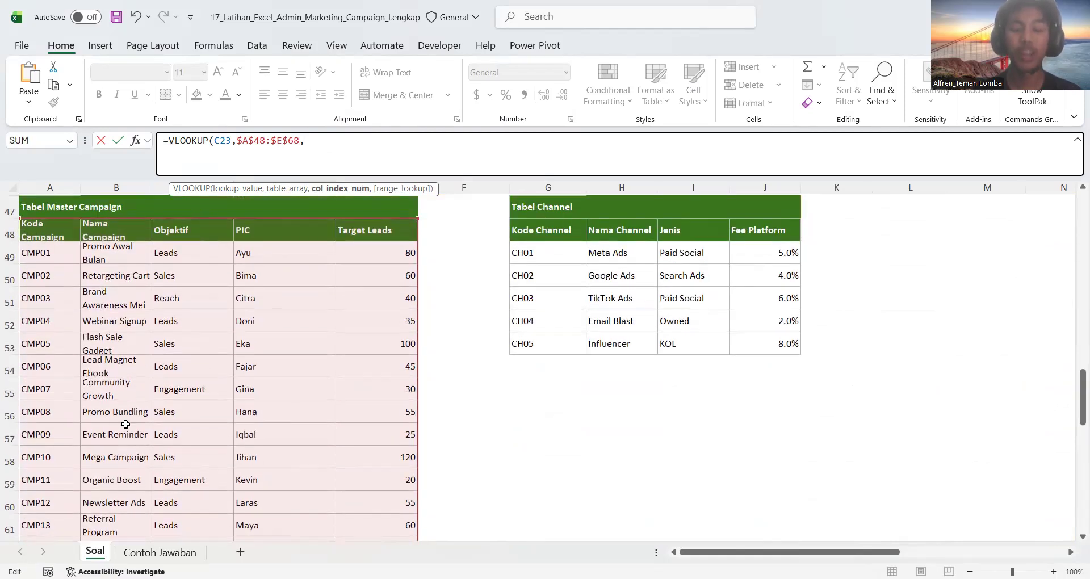
pyautogui.write('2')
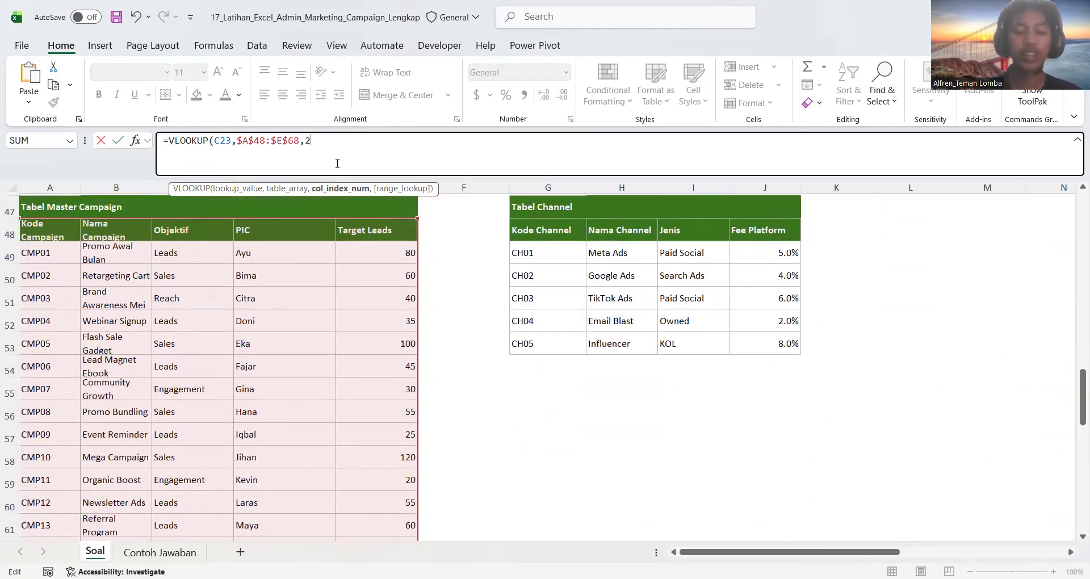
pyautogui.write(',FALSE')
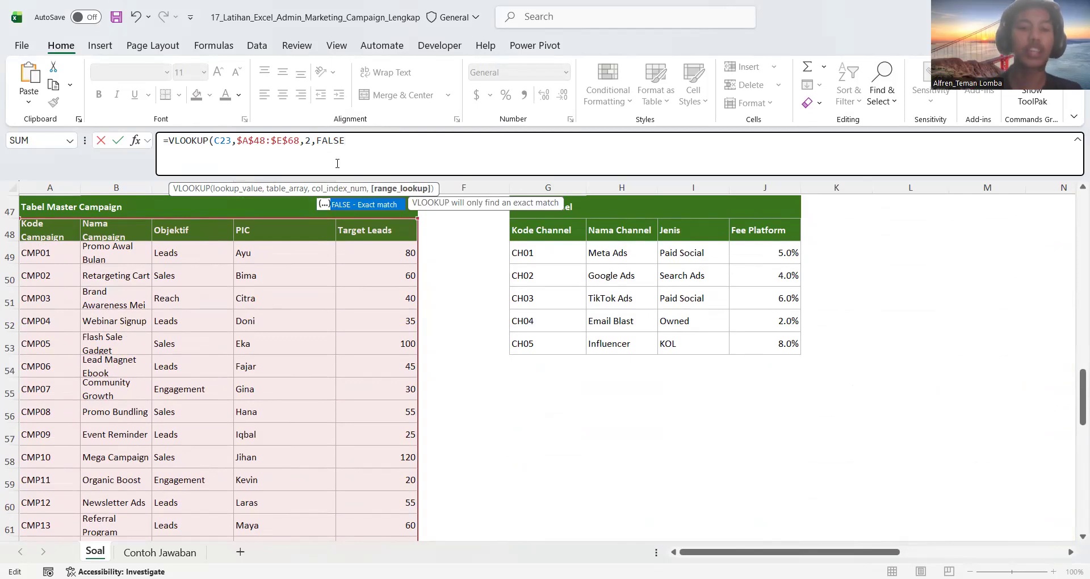
pyautogui.press('Return')
# Fill the Nama Campaign formula from D23 down through the remaining rows of the campaign data table
pyautogui.scroll(1, 318, 273)
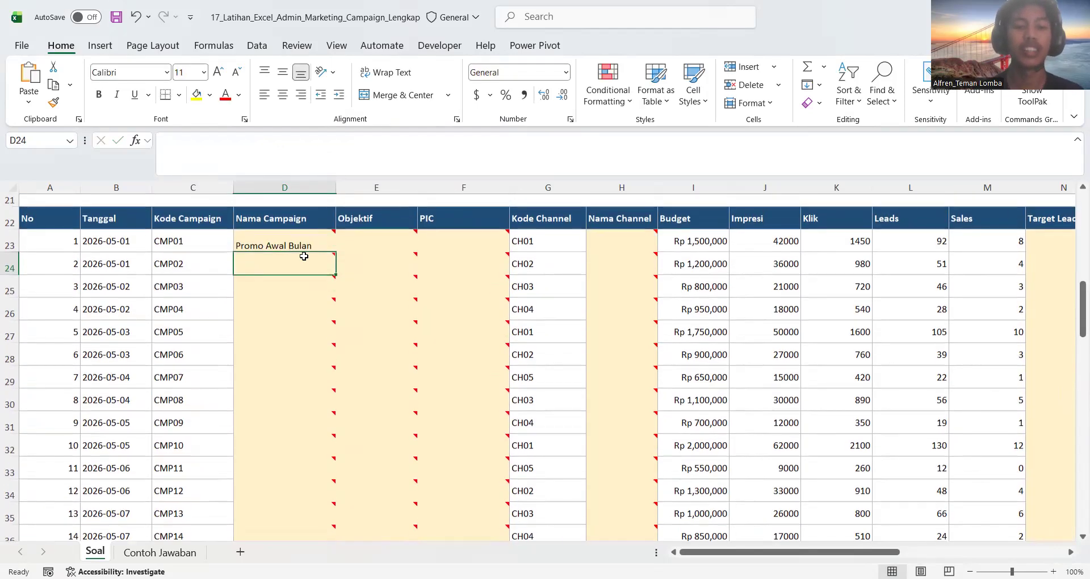
pyautogui.click(303, 247)
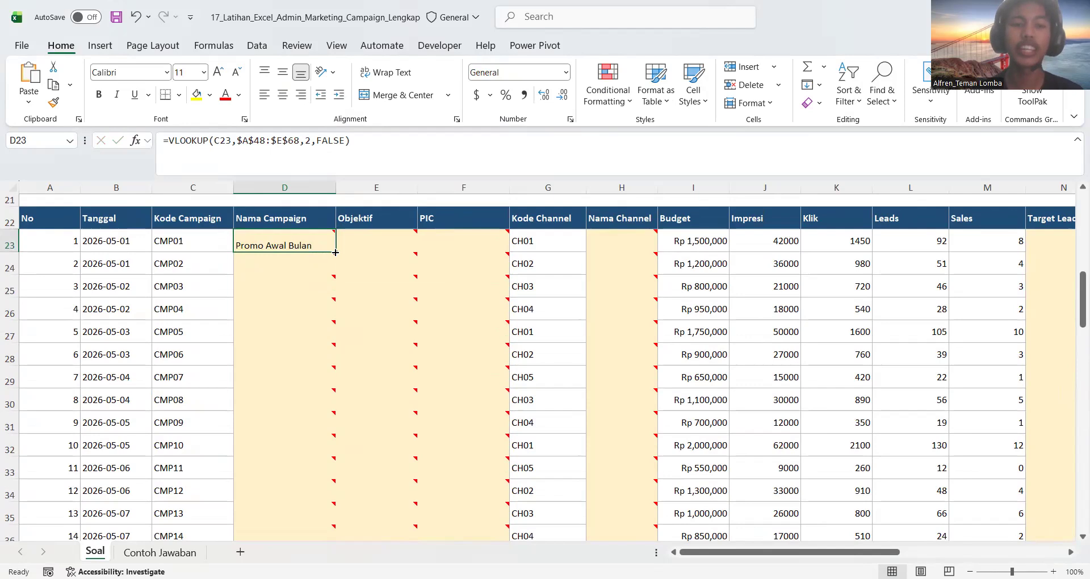
pyautogui.doubleClick(335, 252)
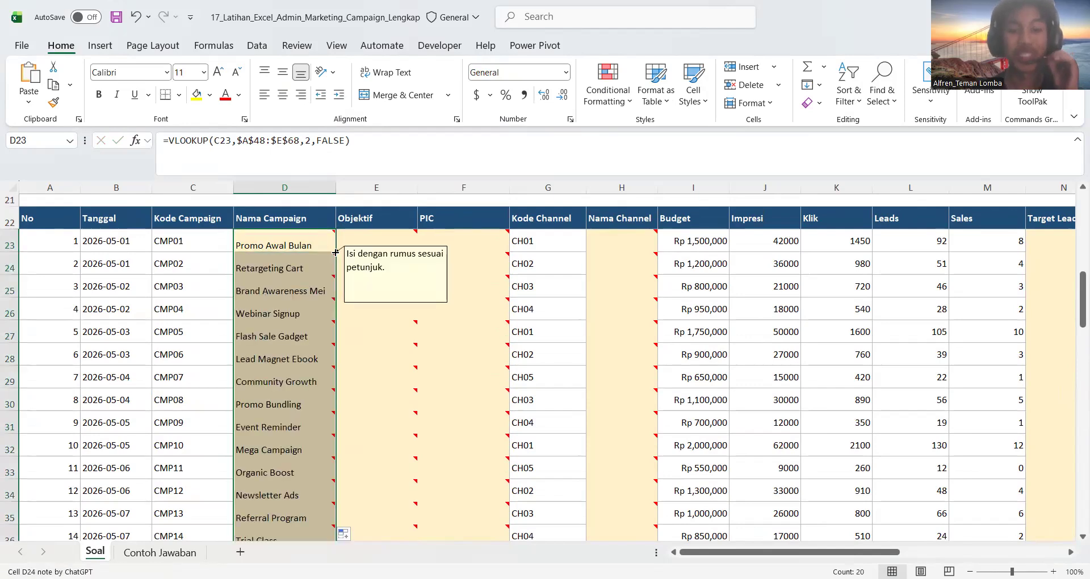
# Check the filled Nama Campaign entries down to the last campaign row against the names in Tabel Master Campaign
pyautogui.click(366, 233)
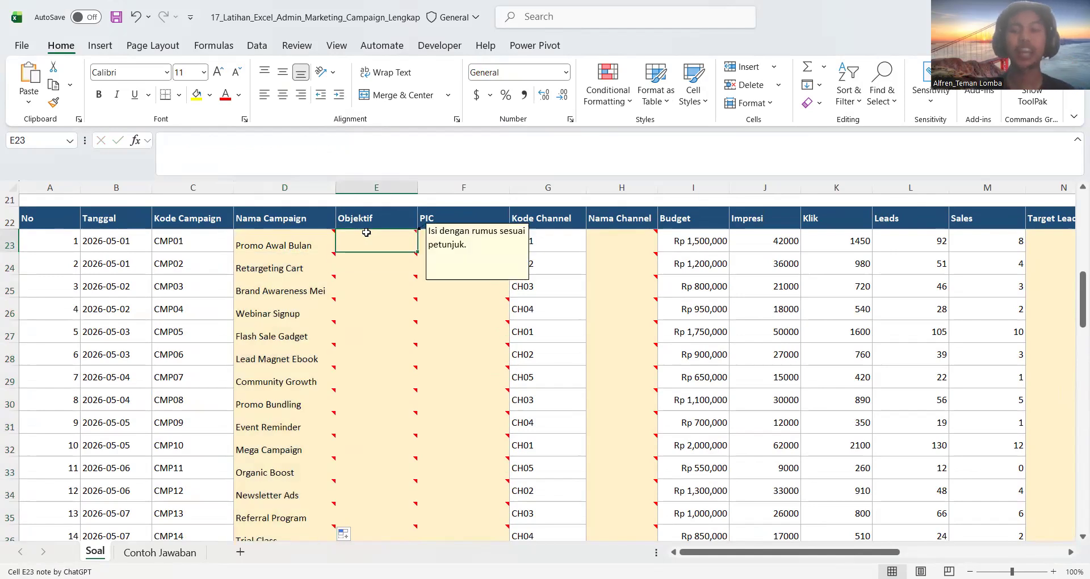
pyautogui.hscroll(2, 366, 233)
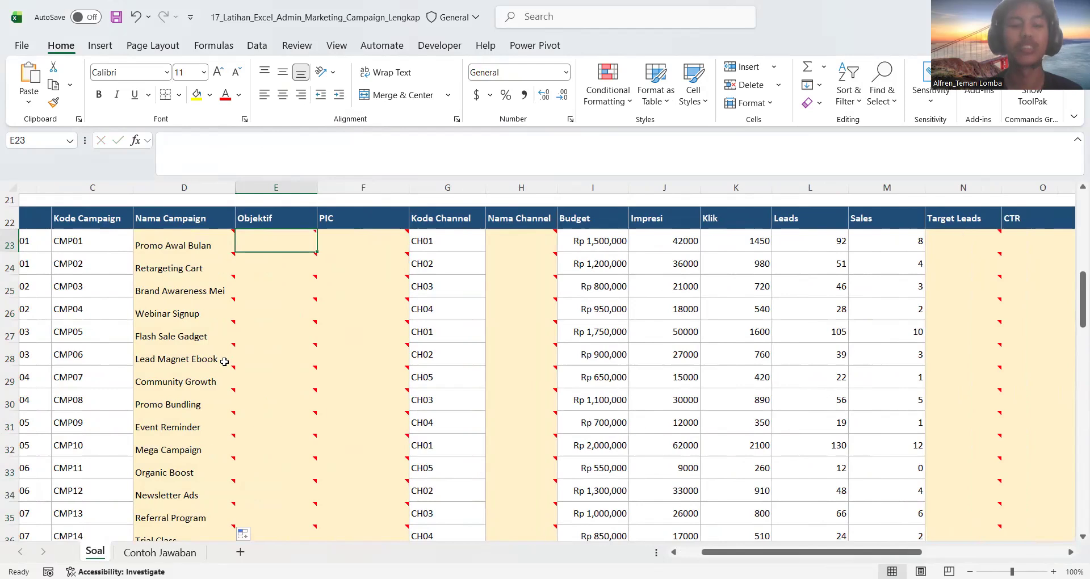
pyautogui.hscroll(-1, 224, 361)
pyautogui.scroll(-1, 224, 362)
pyautogui.moveTo(224, 361)
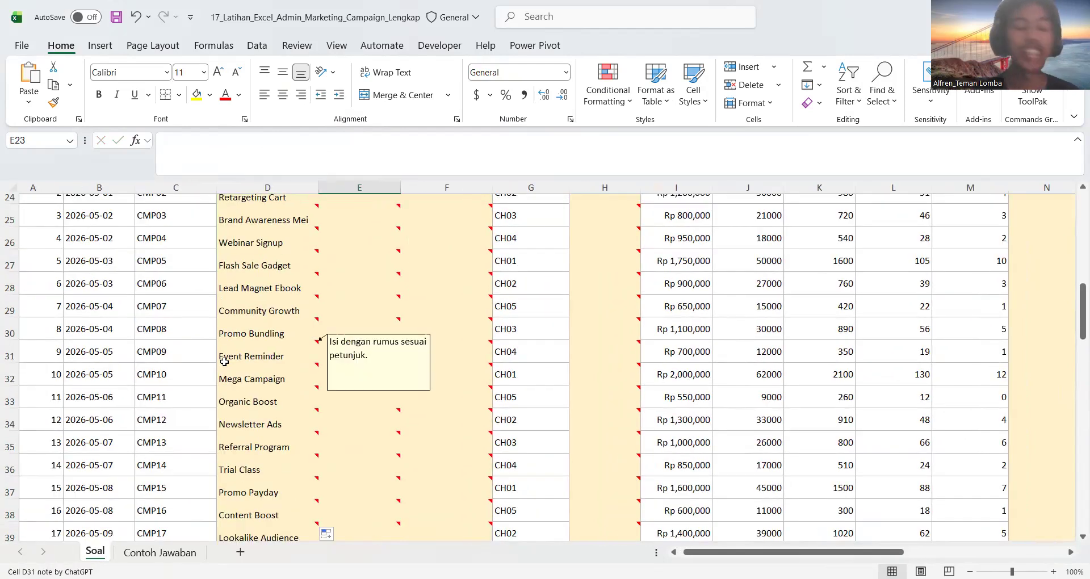
pyautogui.scroll(-5, 224, 361)
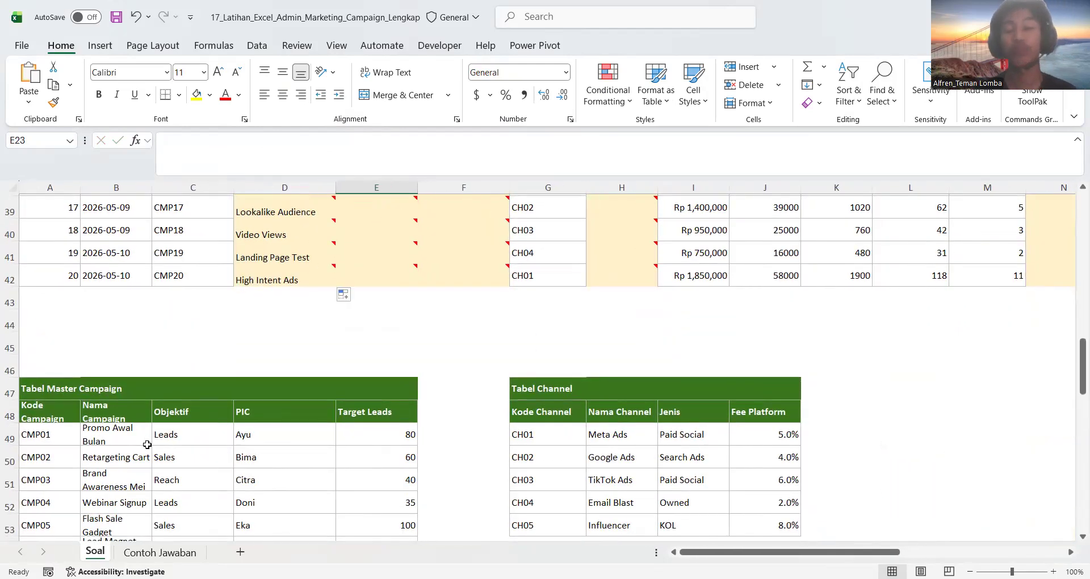
pyautogui.click(147, 444)
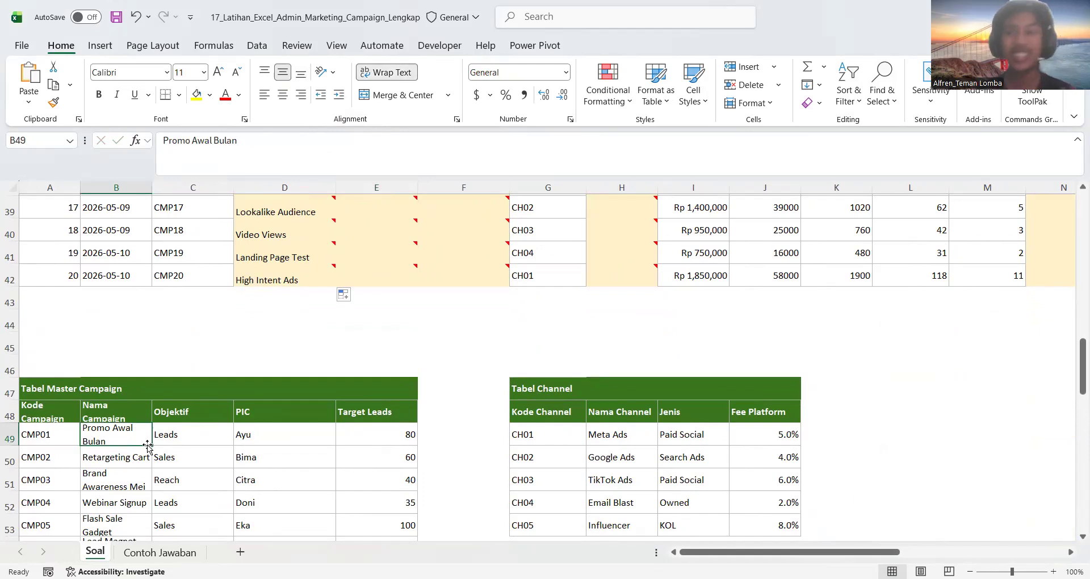
pyautogui.scroll(7, 147, 445)
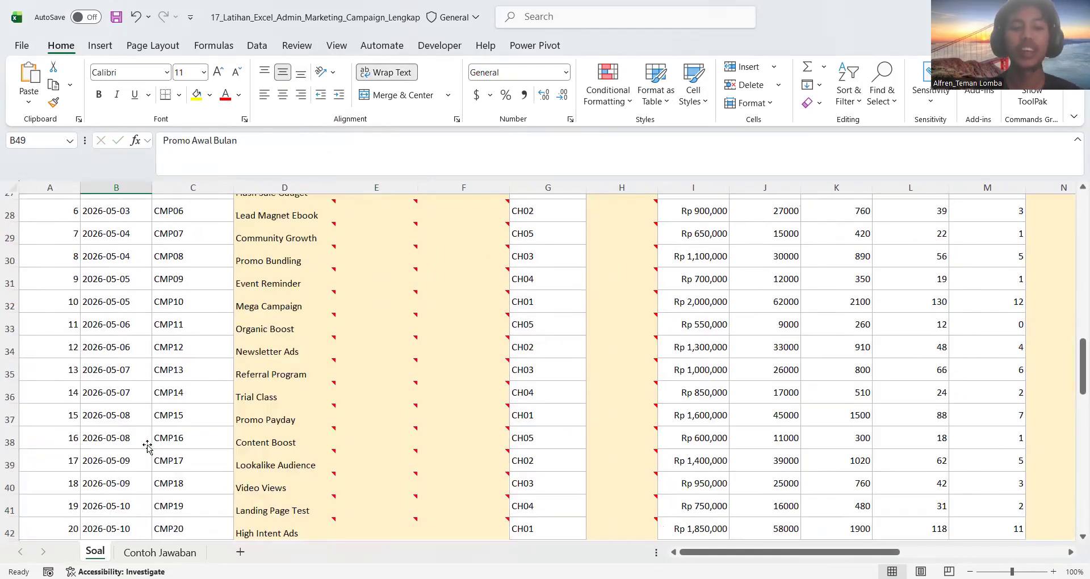
pyautogui.click(291, 354)
pyautogui.hotkey('ctrl', 'Down')
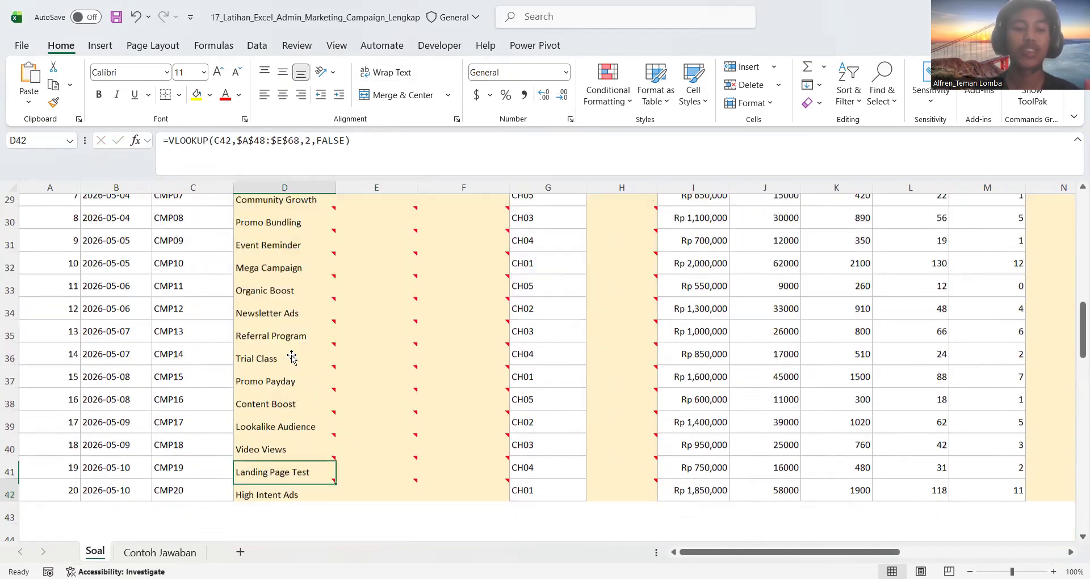
pyautogui.scroll(4, 291, 357)
pyautogui.scroll(1, 291, 357)
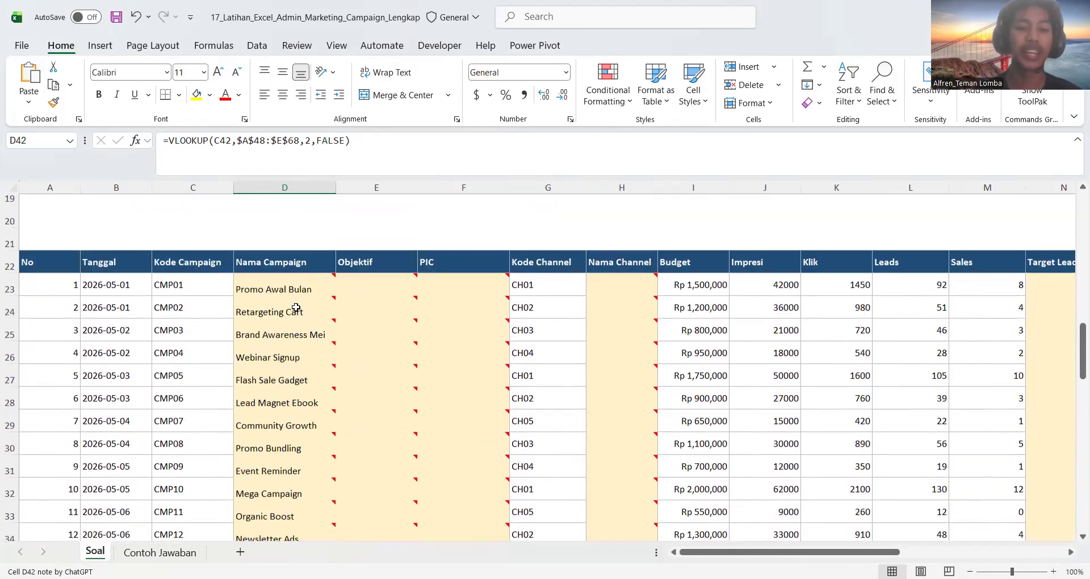
# Copy the VLOOKUP formula text from D23 and paste it into E23 under Objektif
pyautogui.doubleClick(301, 289)
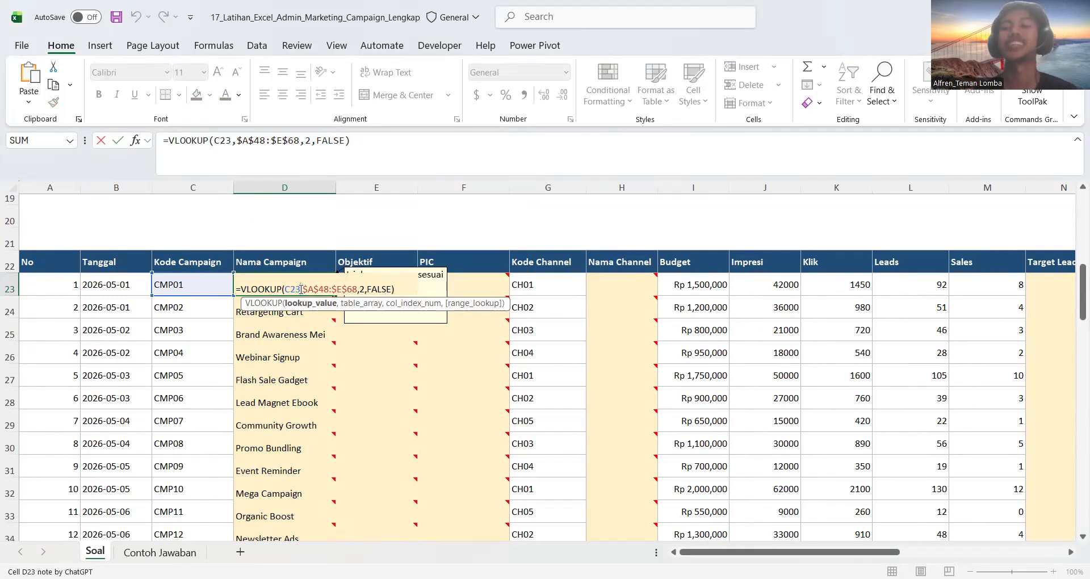
pyautogui.tripleClick(301, 289)
pyautogui.hotkey('ctrl', 'c')
pyautogui.press('Escape')
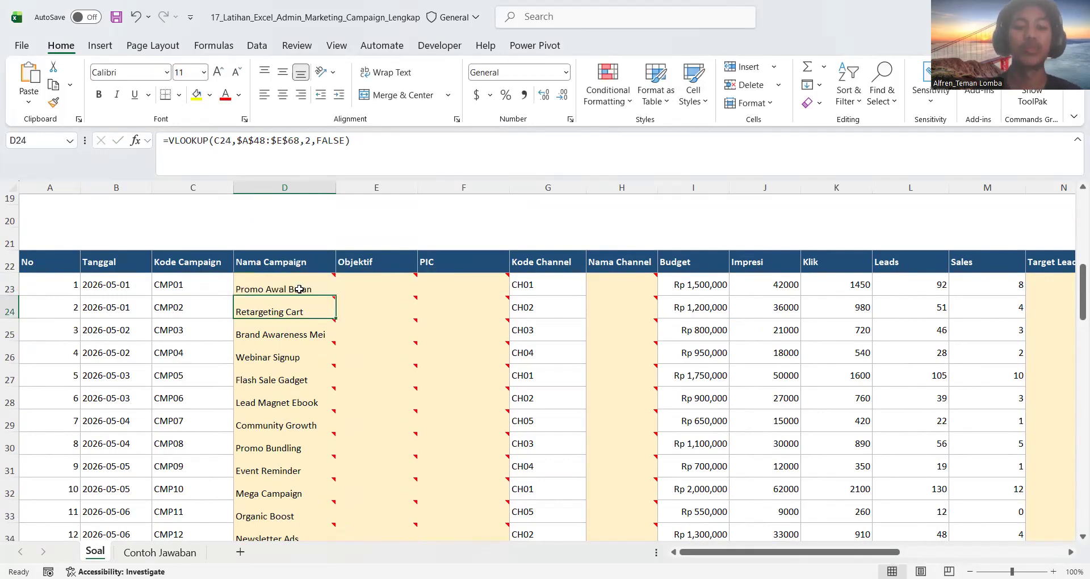
pyautogui.click(367, 287)
pyautogui.doubleClick(366, 287)
pyautogui.hotkey('ctrl', 'v')
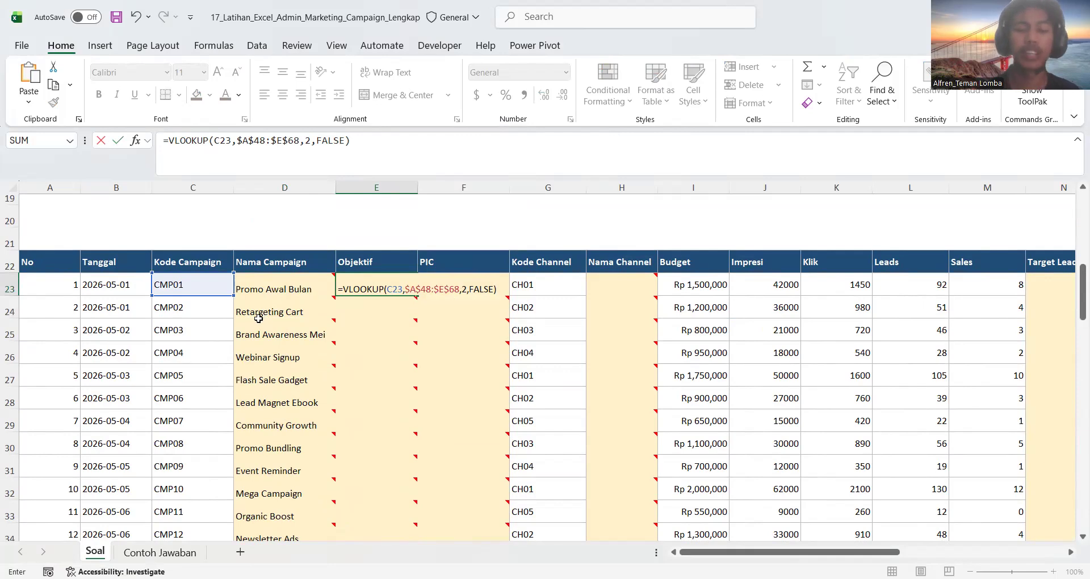
# Change the column index in the E23 formula to 3 for Objektif and enter it
pyautogui.click(465, 291)
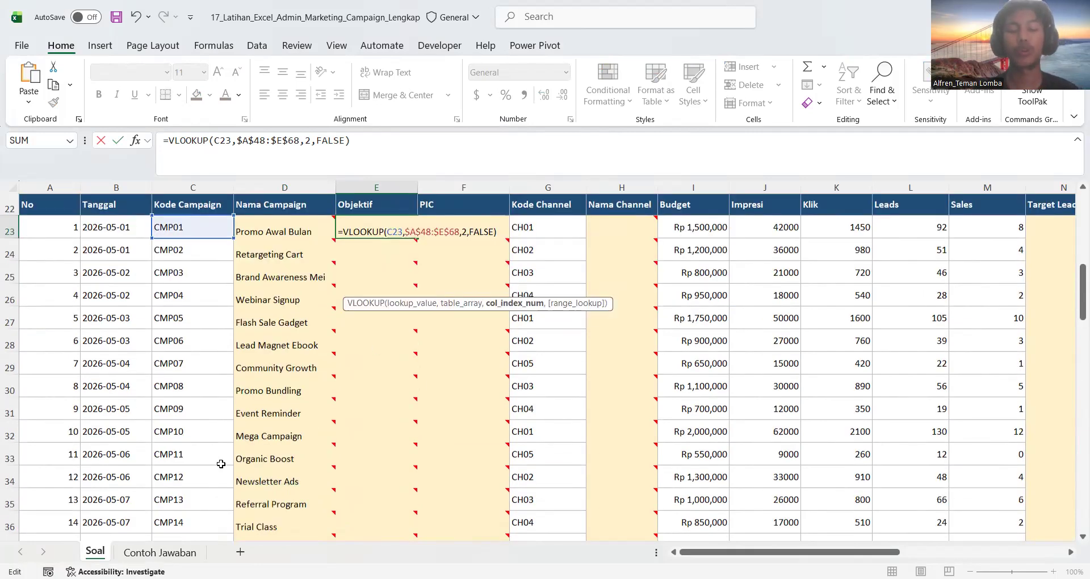
pyautogui.scroll(-8, 144, 423)
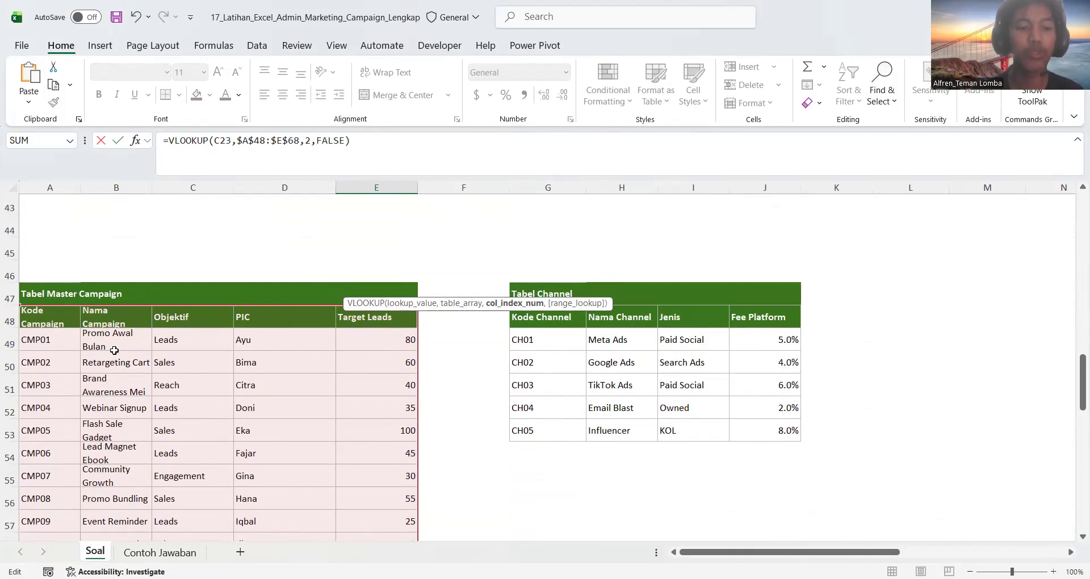
pyautogui.click(312, 141)
pyautogui.press('BackSpace')
pyautogui.write('3')
pyautogui.press('Return')
pyautogui.scroll(1, 382, 268)
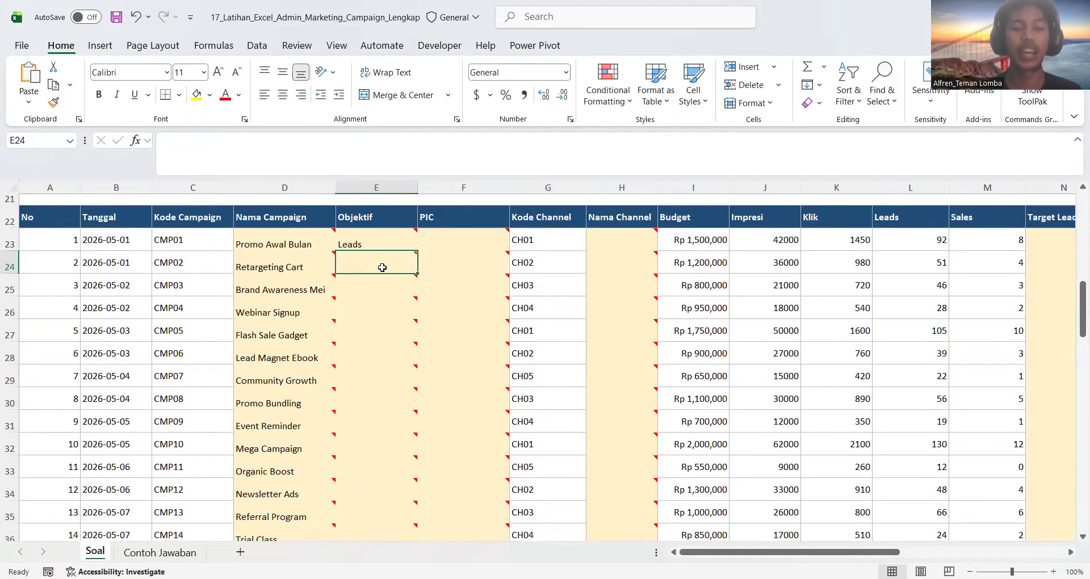
# Fill the Objektif formula from E23 down through the remaining campaign rows
pyautogui.click(392, 243)
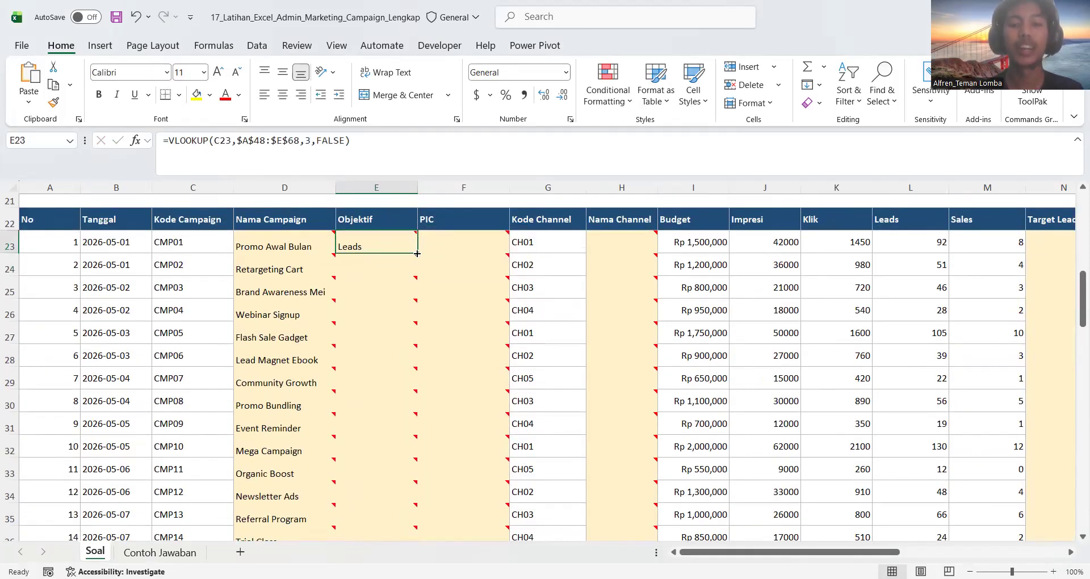
pyautogui.doubleClick(417, 253)
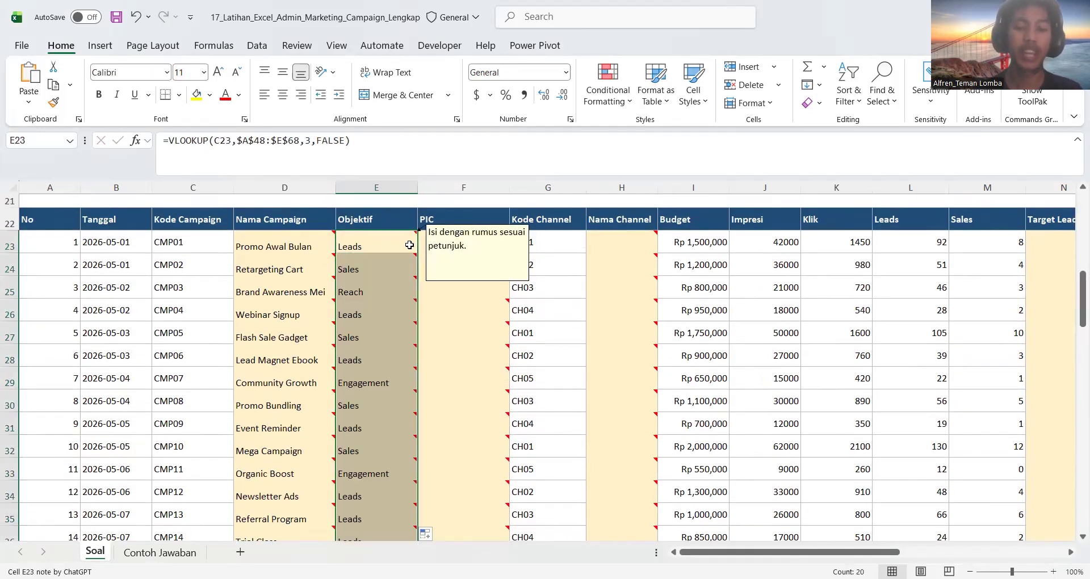
pyautogui.click(409, 245)
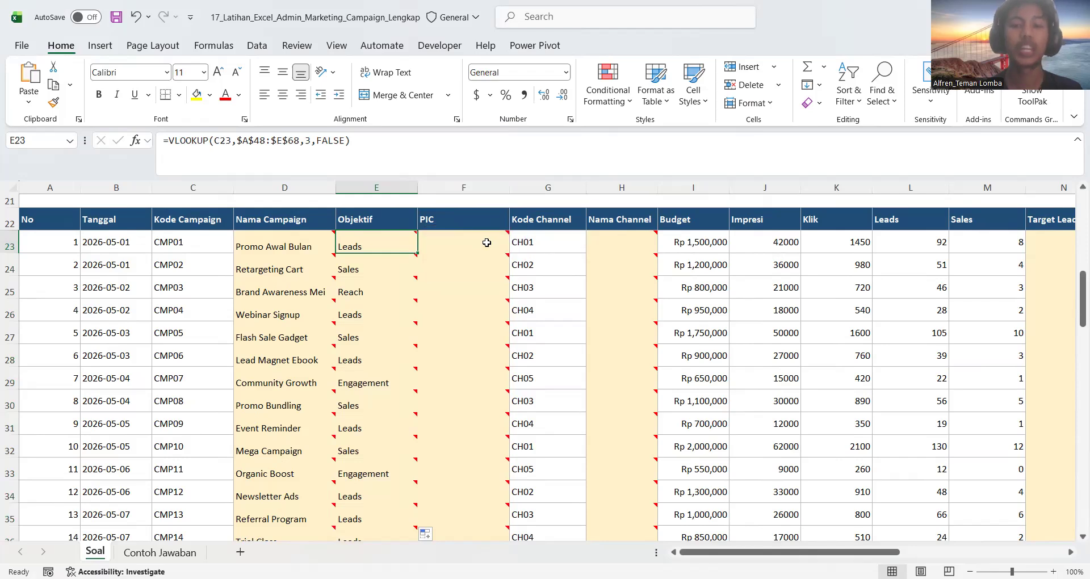
# Paste the copied VLOOKUP formula into F23 under PIC, set its column index to 4, and enter it
pyautogui.click(486, 243)
pyautogui.hotkey('ctrl', 'v')
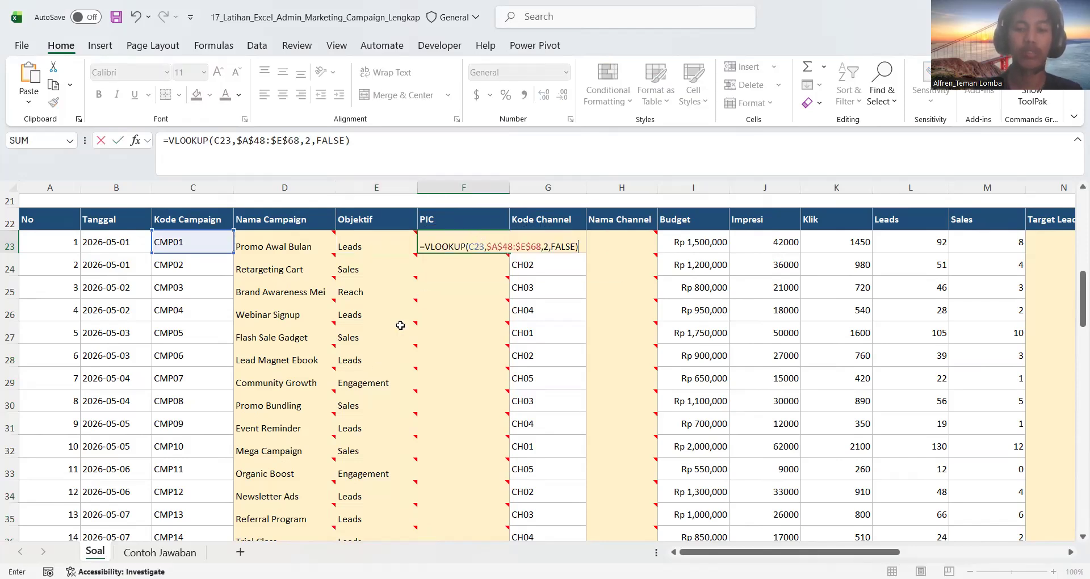
pyautogui.scroll(-6, 400, 325)
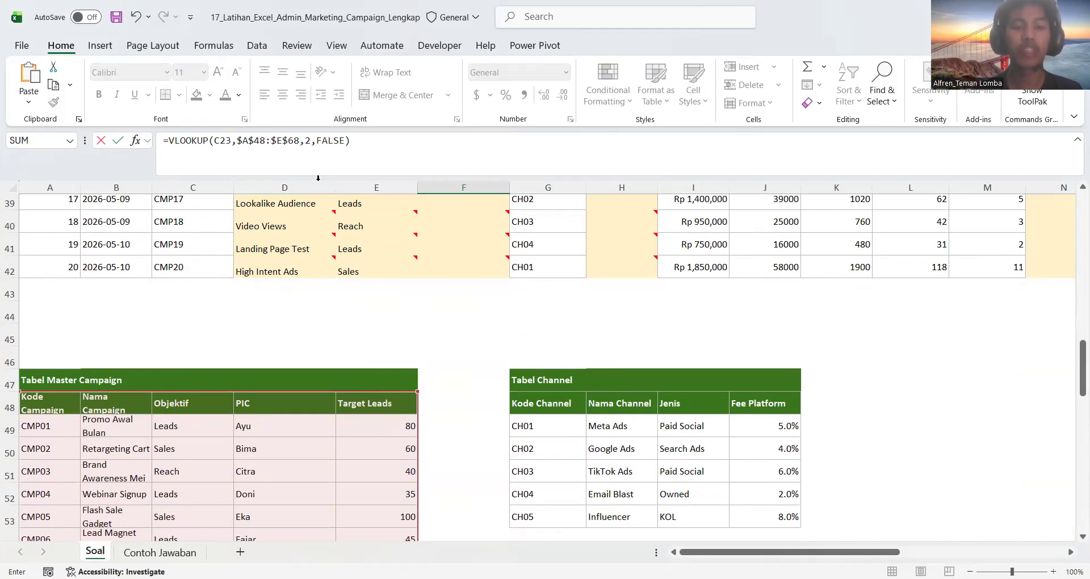
pyautogui.doubleClick(311, 141)
pyautogui.write('4')
pyautogui.press('Return')
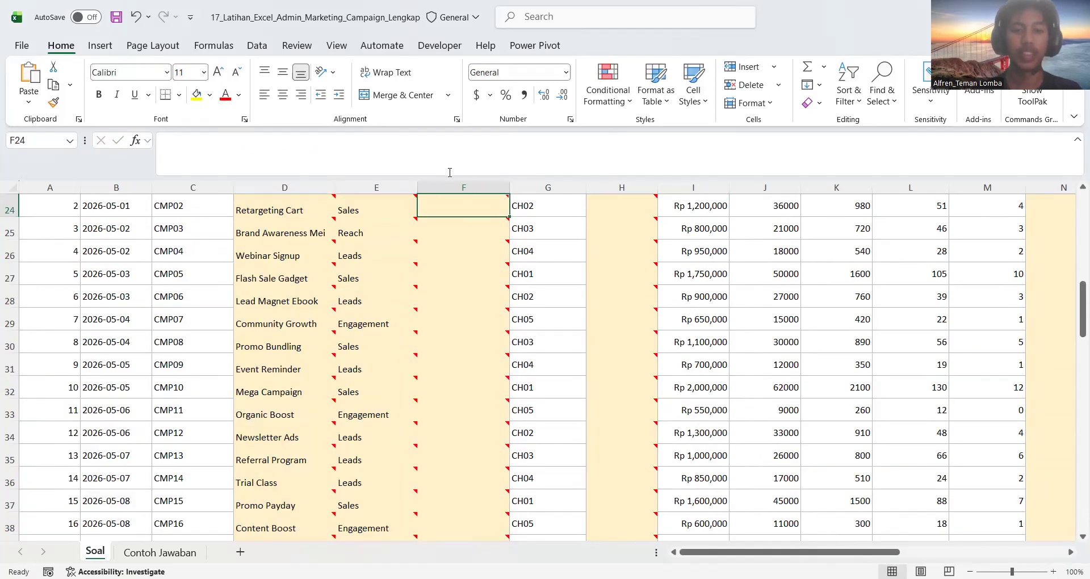
# Fill the PIC formula from F23 down through the remaining campaign rows
pyautogui.scroll(1, 452, 237)
pyautogui.click(470, 216)
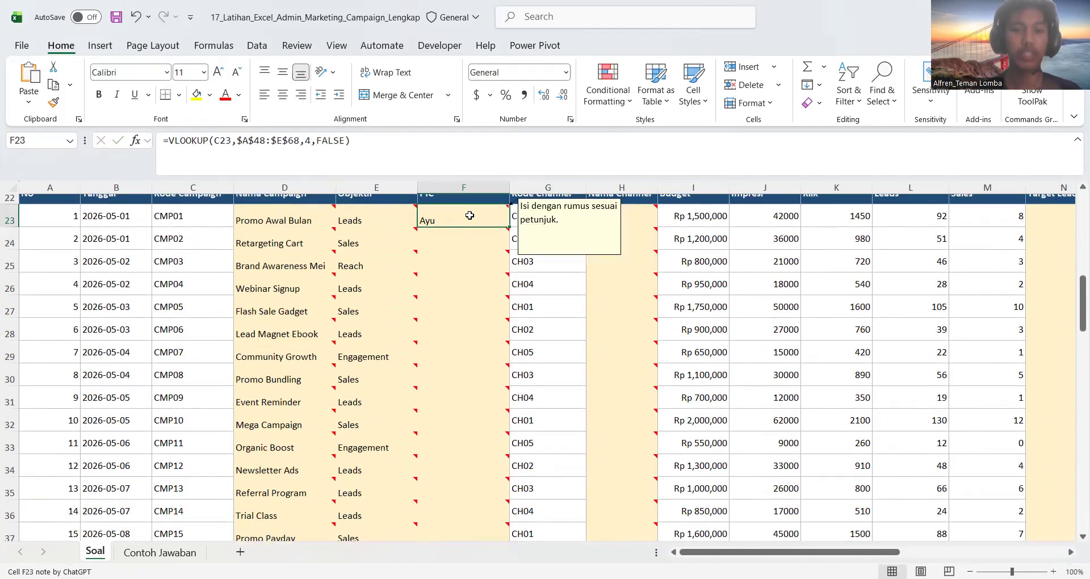
pyautogui.doubleClick(509, 227)
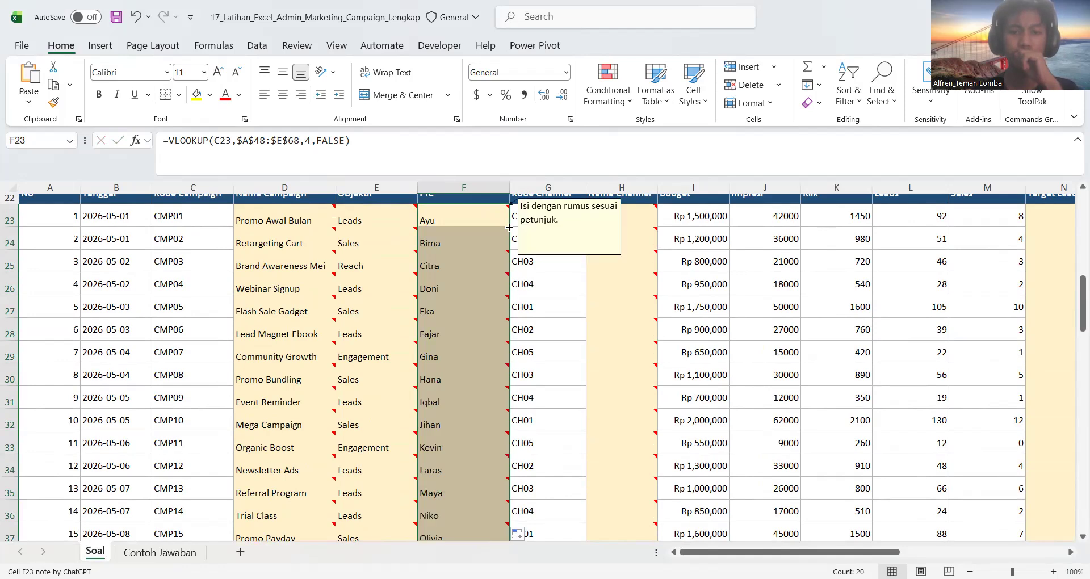
# Paste the copied VLOOKUP formula into N23 under Target Leads and check that column's position in Tabel Master Campaign
pyautogui.scroll(1, 549, 237)
pyautogui.hscroll(2, 835, 267)
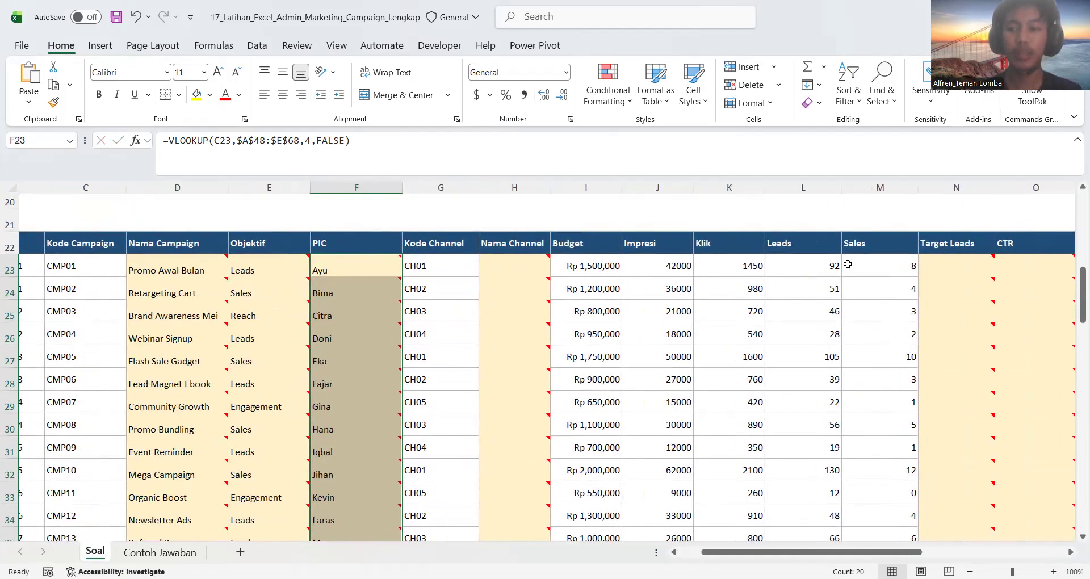
pyautogui.doubleClick(958, 270)
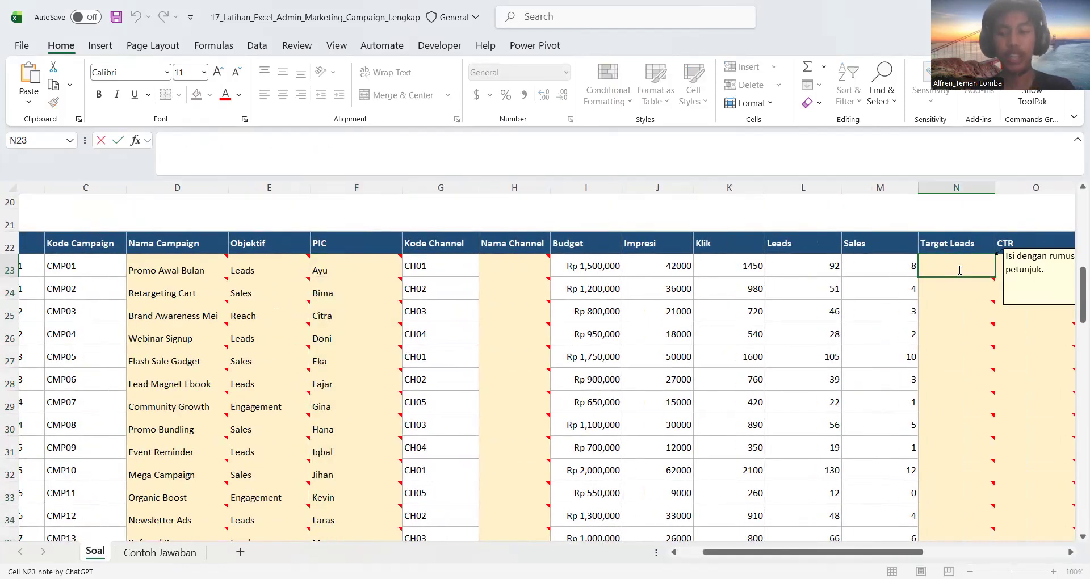
pyautogui.hotkey('ctrl', 'v')
pyautogui.scroll(-7, 343, 450)
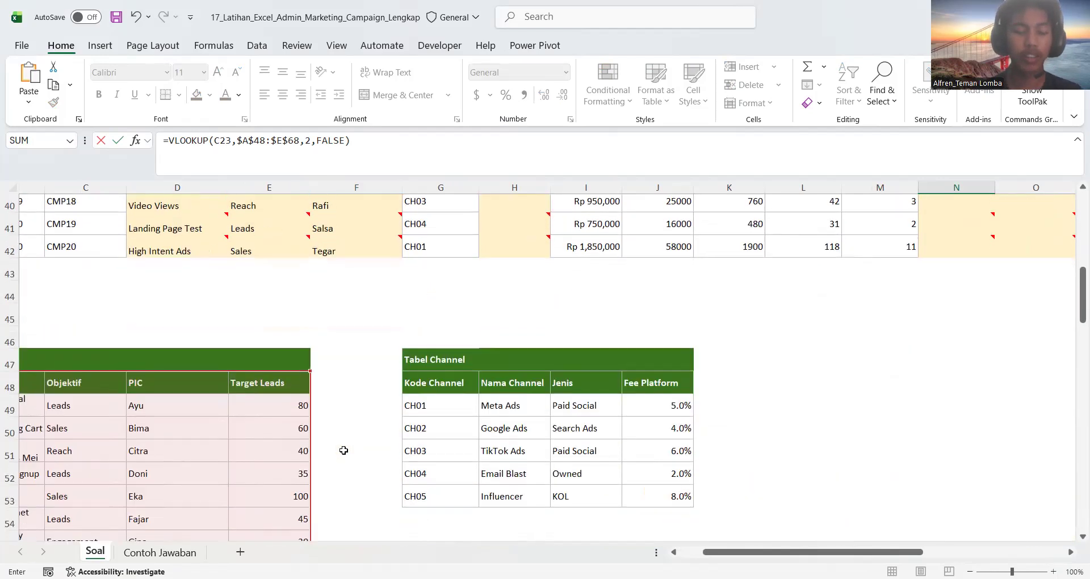
pyautogui.hscroll(-2, 207, 440)
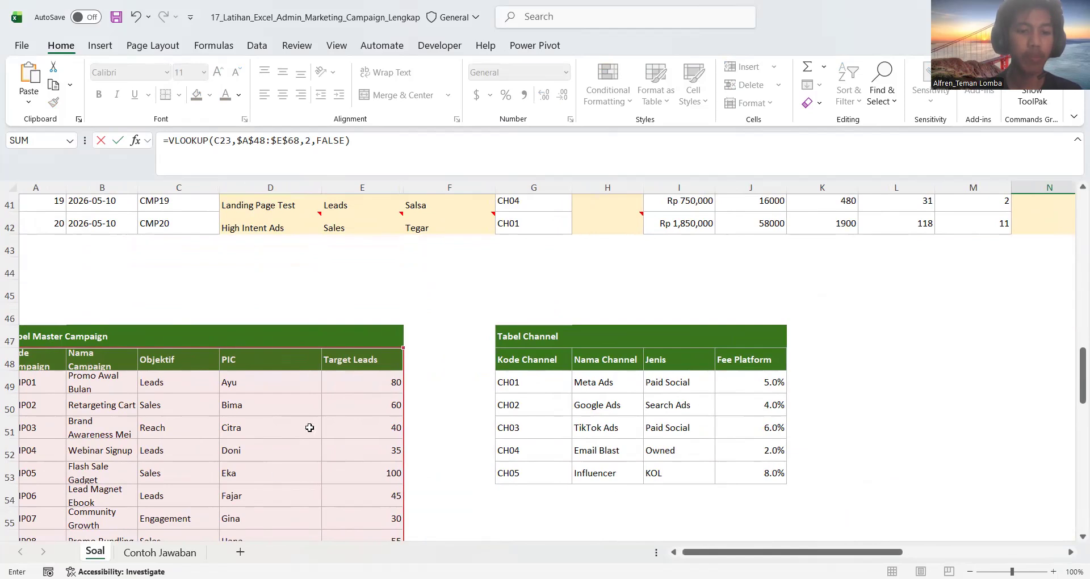
# Set the column index in the N23 formula to 5 and enter it
pyautogui.scroll(6, 457, 438)
pyautogui.hscroll(3, 457, 438)
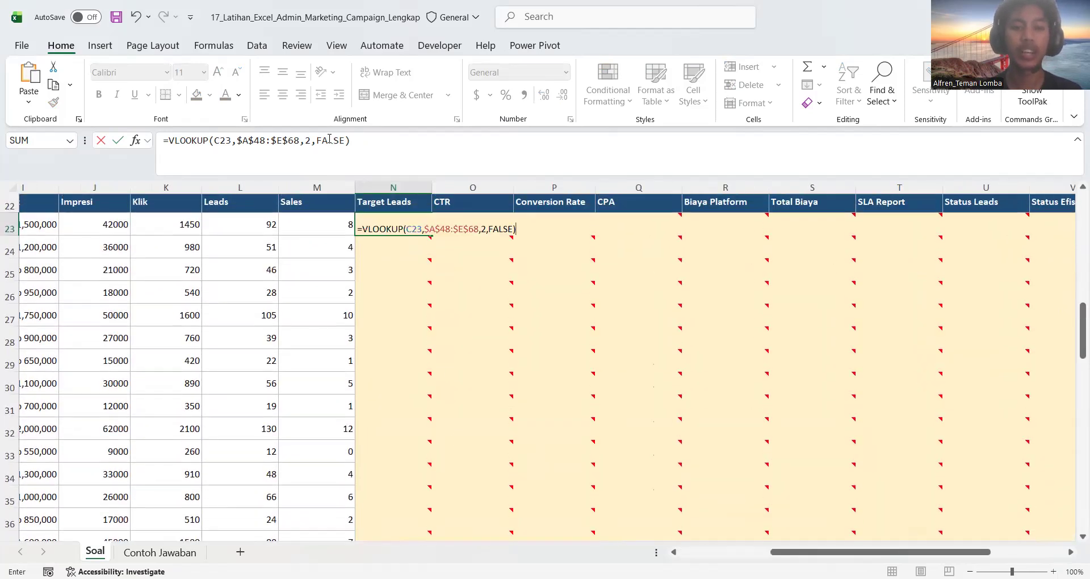
pyautogui.click(311, 140)
pyautogui.press('BackSpace')
pyautogui.write('5')
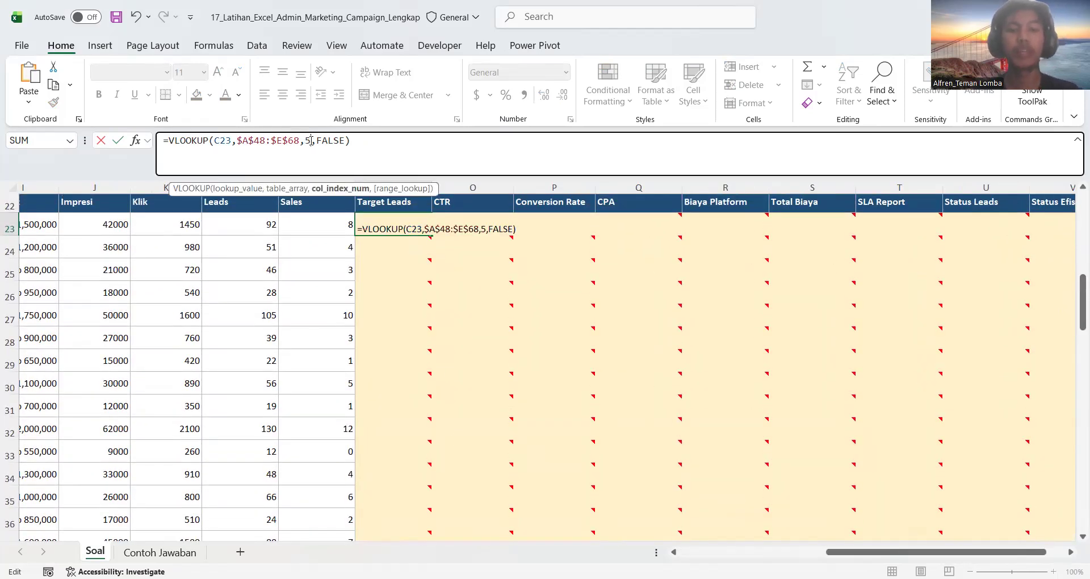
pyautogui.press('Return')
# Fill the Target Leads formula from N23 down and check that it reaches the last campaign row
pyautogui.click(419, 227)
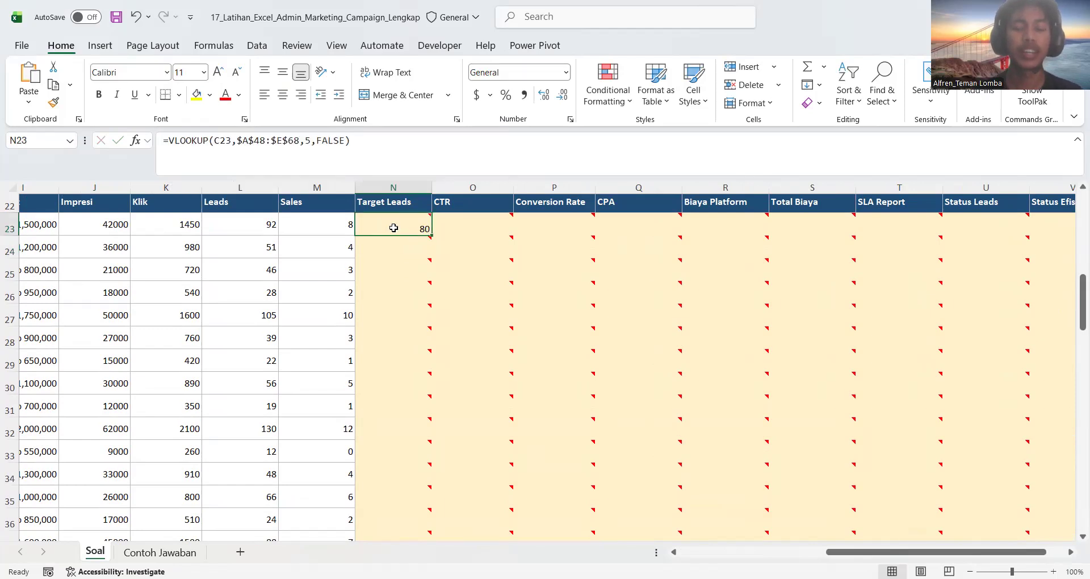
pyautogui.doubleClick(432, 234)
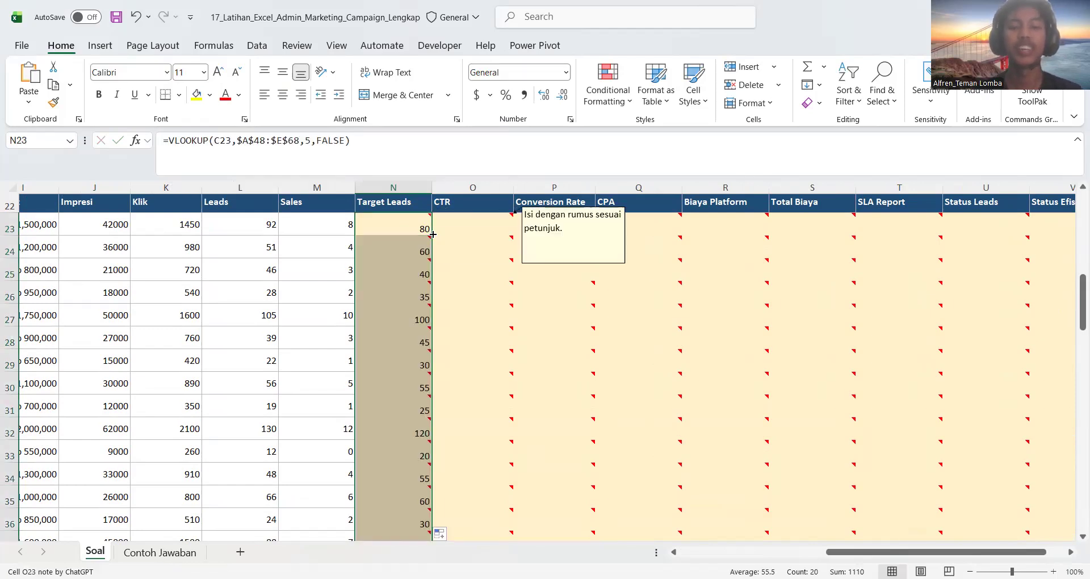
pyautogui.scroll(-6, 433, 236)
pyautogui.scroll(2, 433, 234)
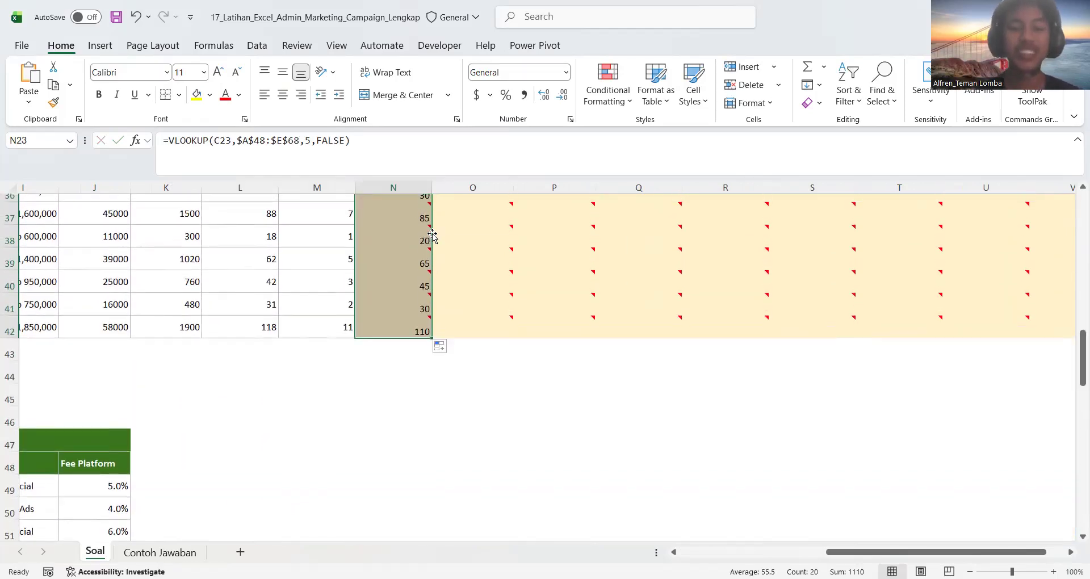
pyautogui.scroll(2, 433, 234)
pyautogui.click(384, 243)
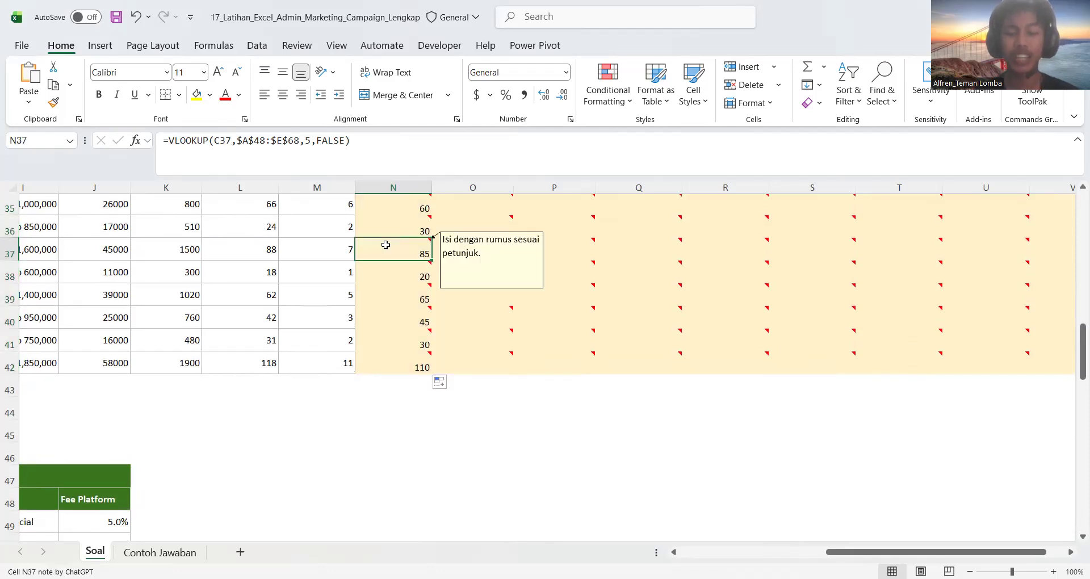
# Read the instruction on Nama Channel and Fee Platform in Ketentuan / Petunjuk Pengerjaan, and return to the campaign table
pyautogui.hscroll(-1, 385, 245)
pyautogui.scroll(2, 385, 245)
pyautogui.hscroll(-1, 385, 244)
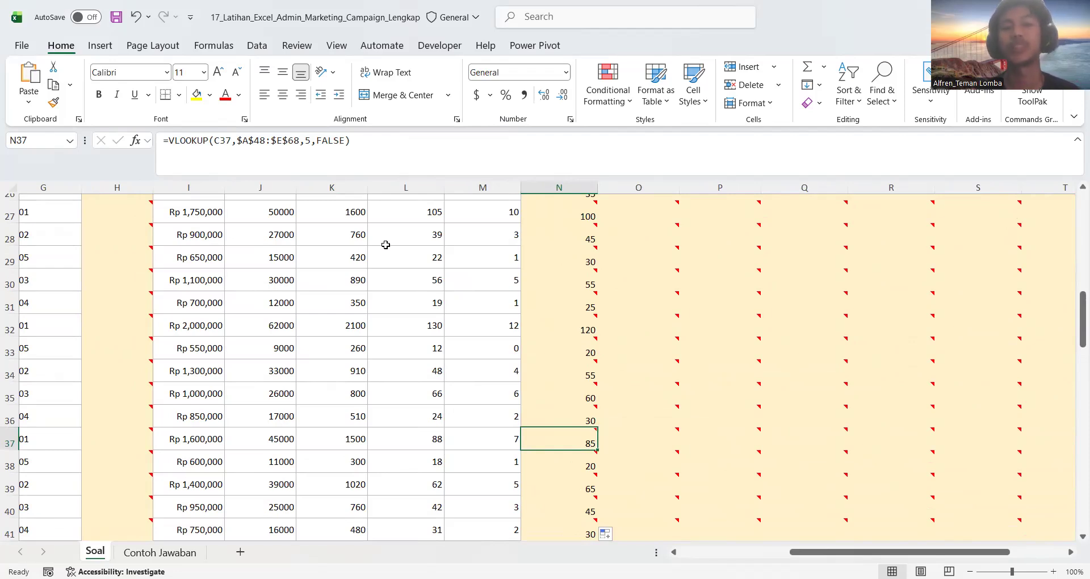
pyautogui.hscroll(-1, 255, 267)
pyautogui.scroll(3, 256, 268)
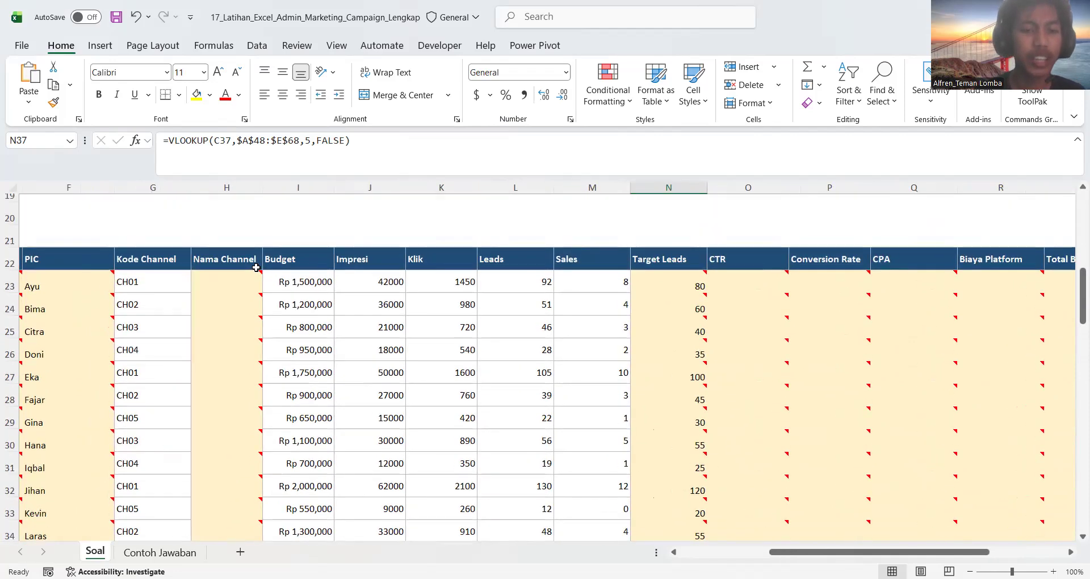
pyautogui.scroll(5, 256, 267)
pyautogui.hscroll(-2, 253, 260)
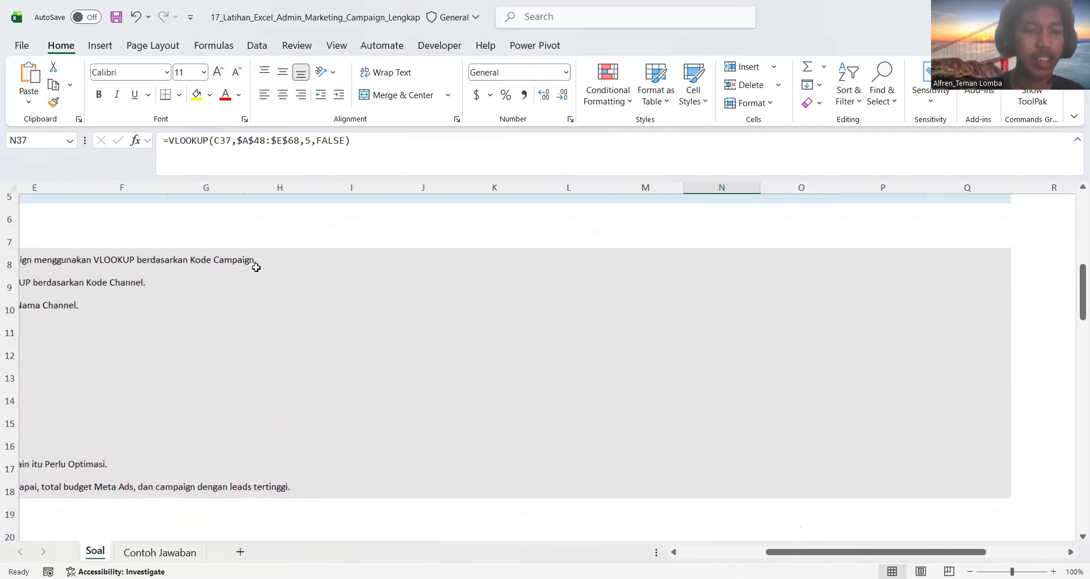
pyautogui.hscroll(-3, 177, 312)
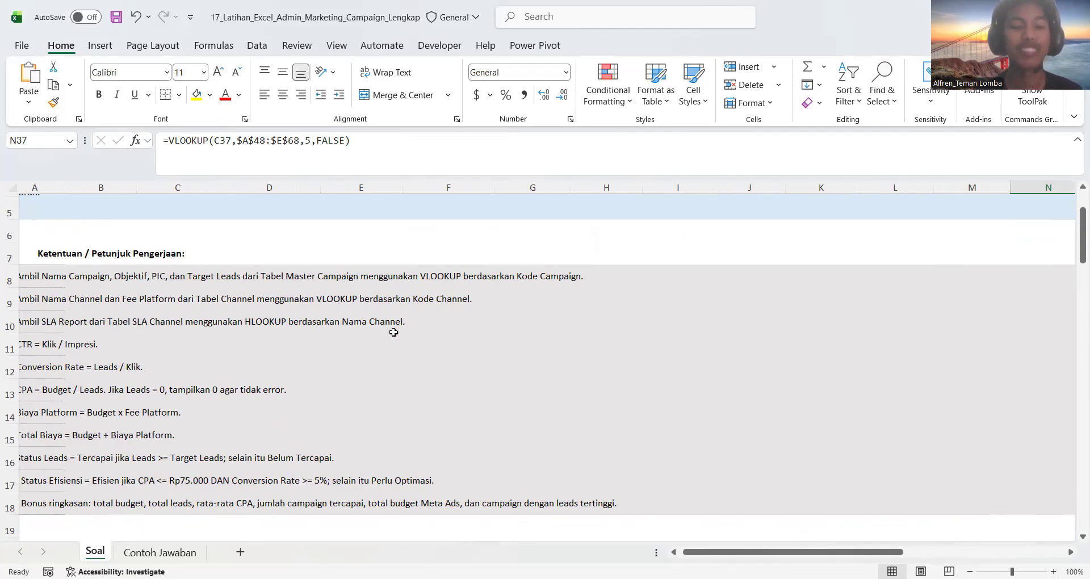
pyautogui.scroll(-1, 392, 331)
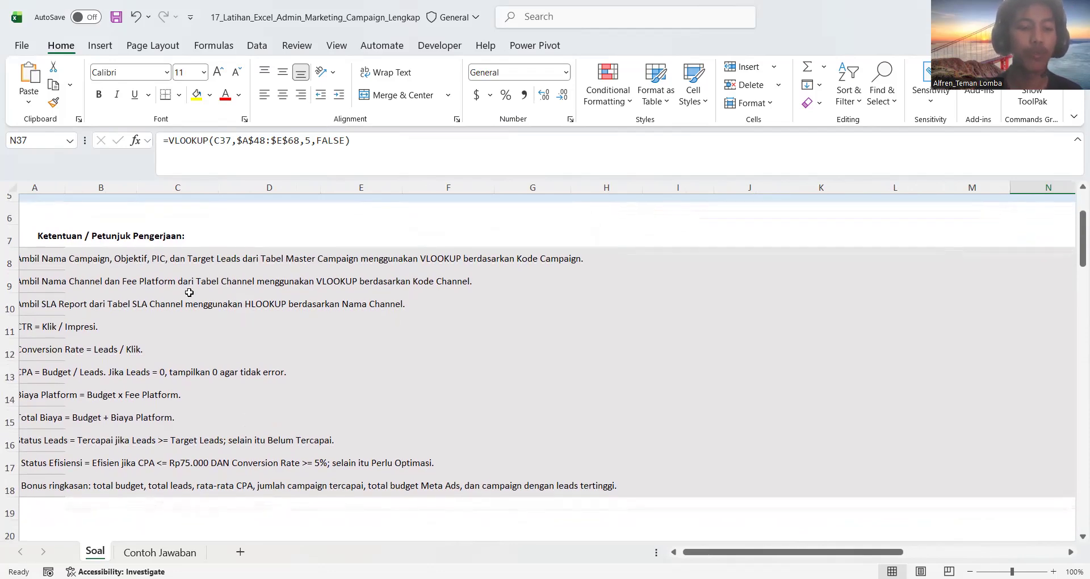
pyautogui.scroll(-5, 287, 392)
pyautogui.hscroll(2, 341, 351)
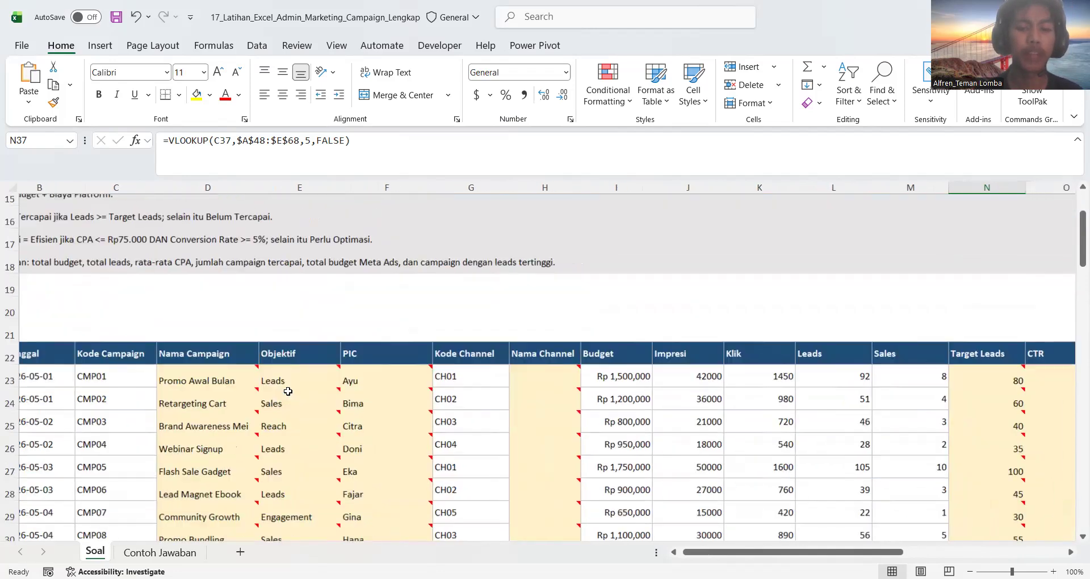
# Start a VLOOKUP formula in H23 under Nama Channel with the channel code in G23 as the lookup value
pyautogui.click(482, 301)
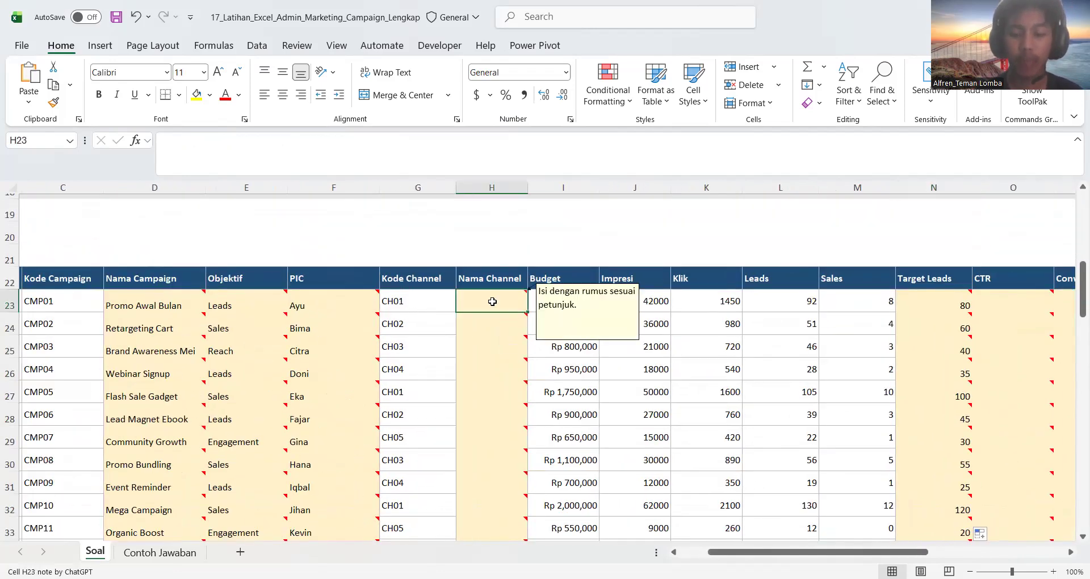
pyautogui.write('=V')
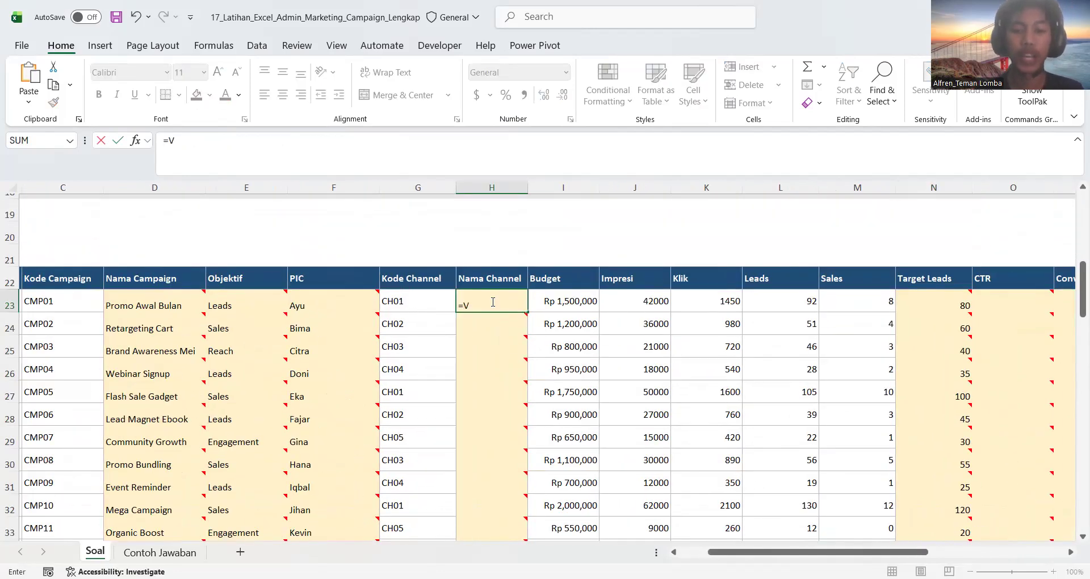
pyautogui.write('LO')
pyautogui.doubleClick(493, 321)
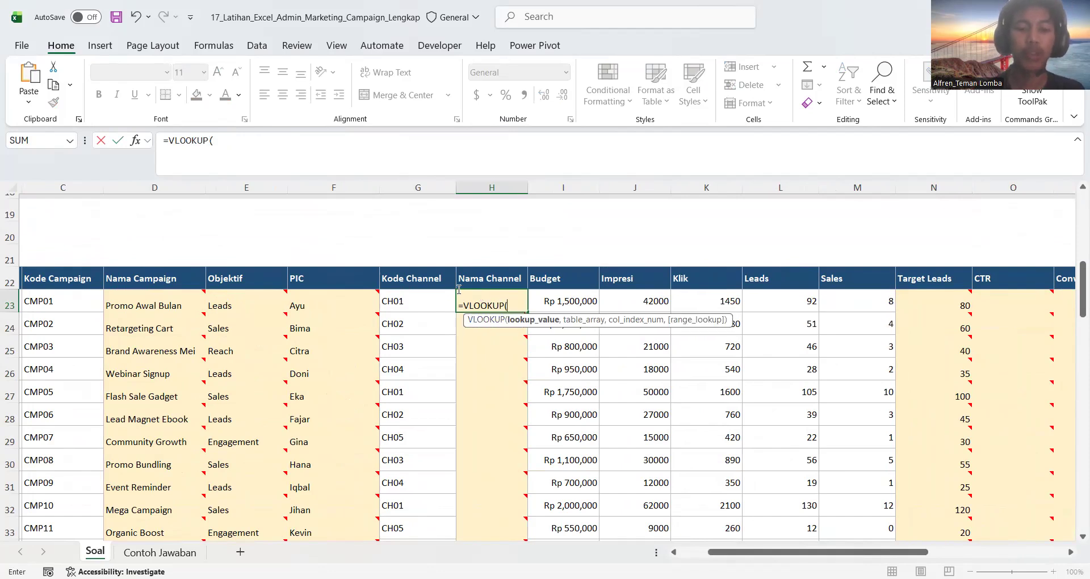
pyautogui.click(421, 298)
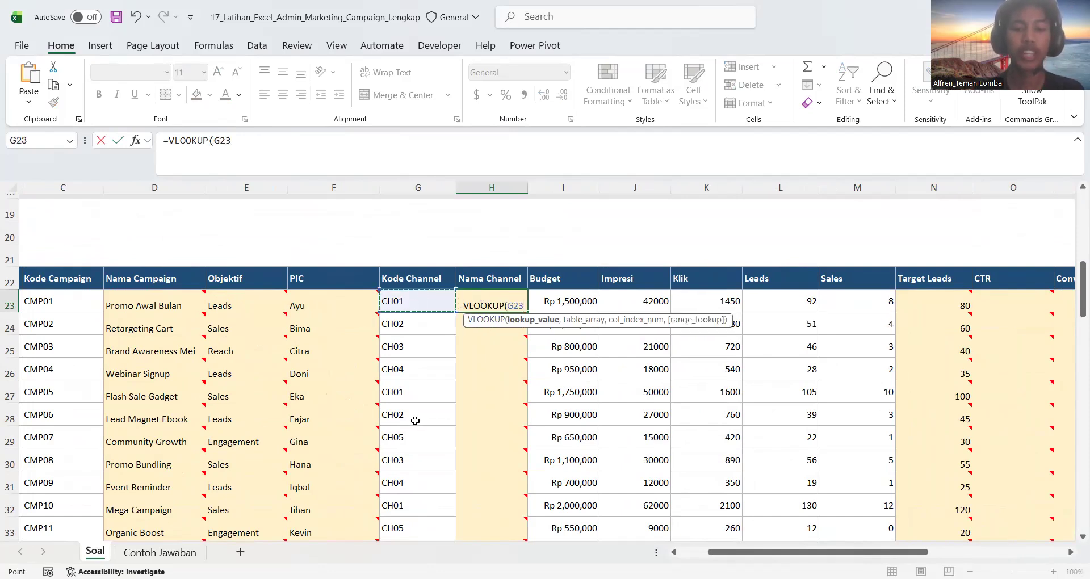
# Set the formula's lookup range to Tabel Channel, G48:J53 including its headers, as the absolute reference $G$48:$J$53
pyautogui.scroll(-2, 415, 420)
pyautogui.write(',')
pyautogui.scroll(-7, 414, 420)
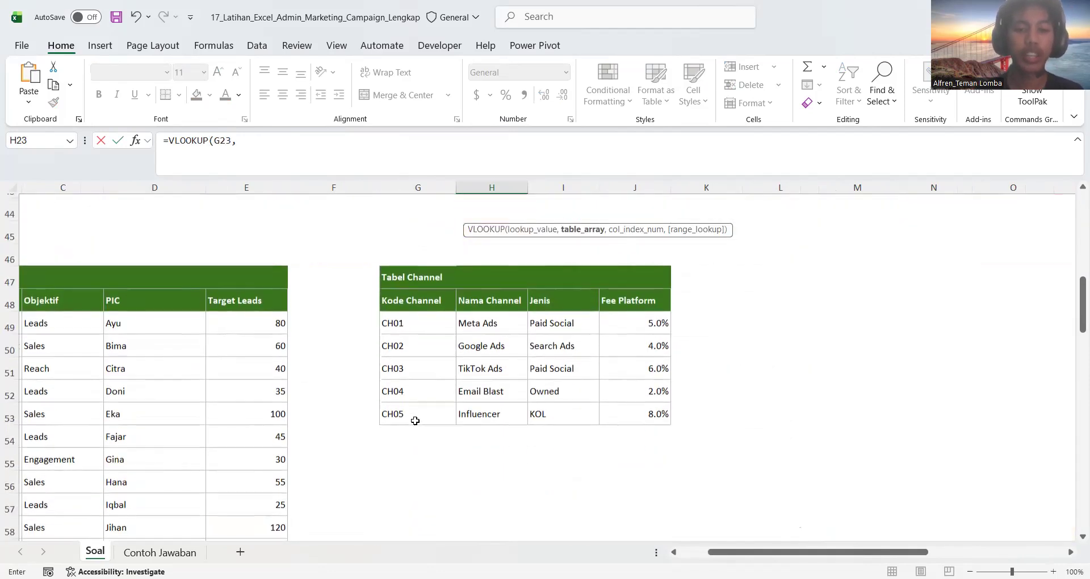
pyautogui.click(409, 298)
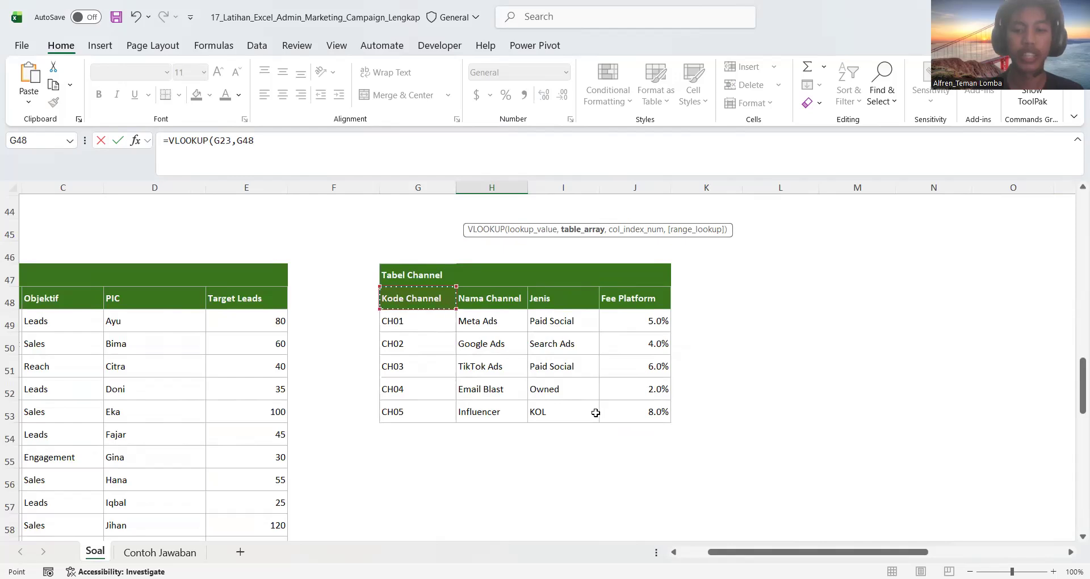
pyautogui.moveTo(408, 298); pyautogui.dragTo(616, 414)
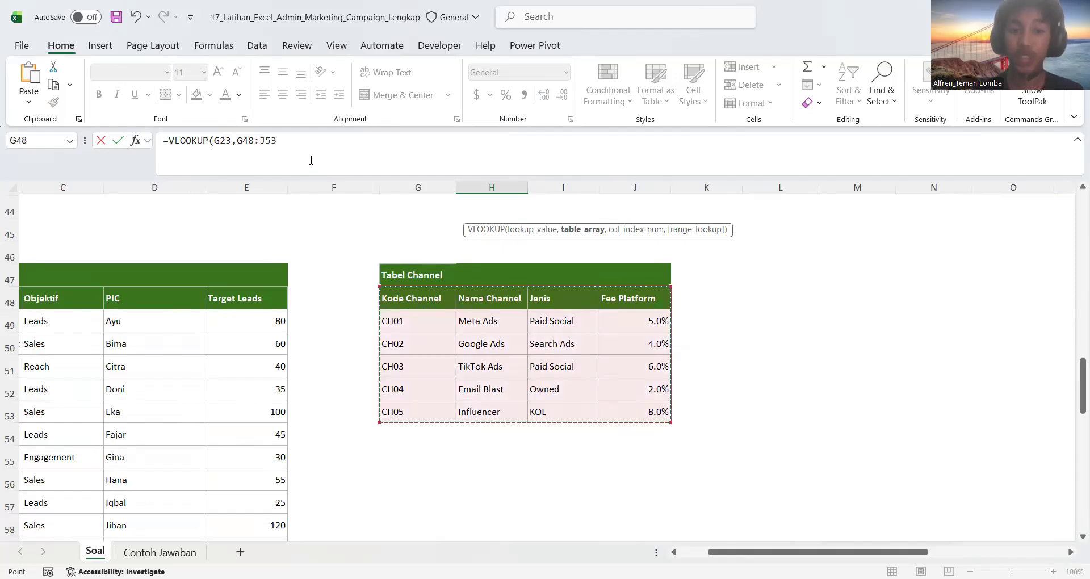
pyautogui.doubleClick(239, 143)
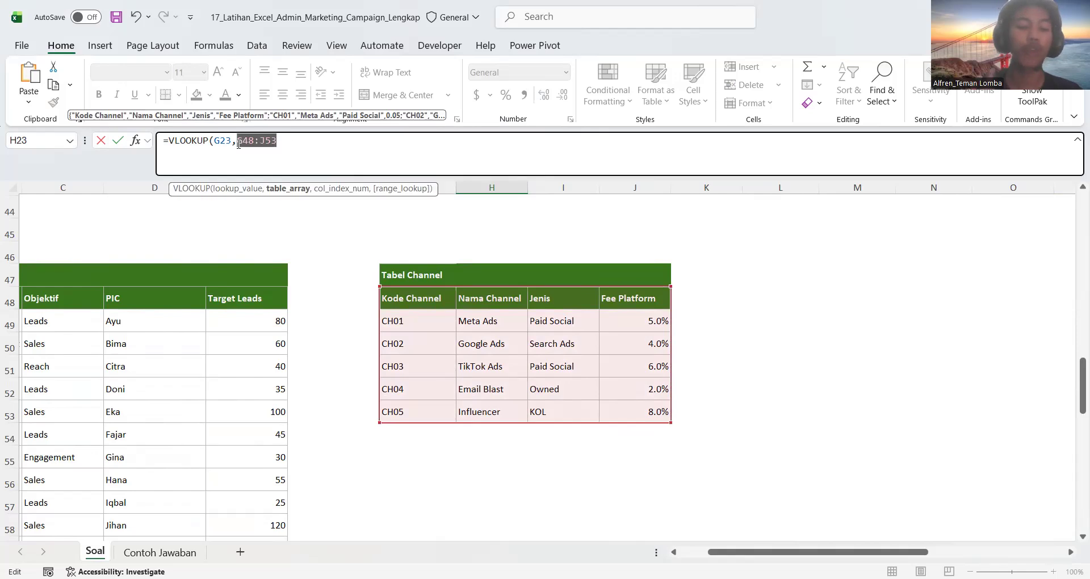
pyautogui.press('F4')
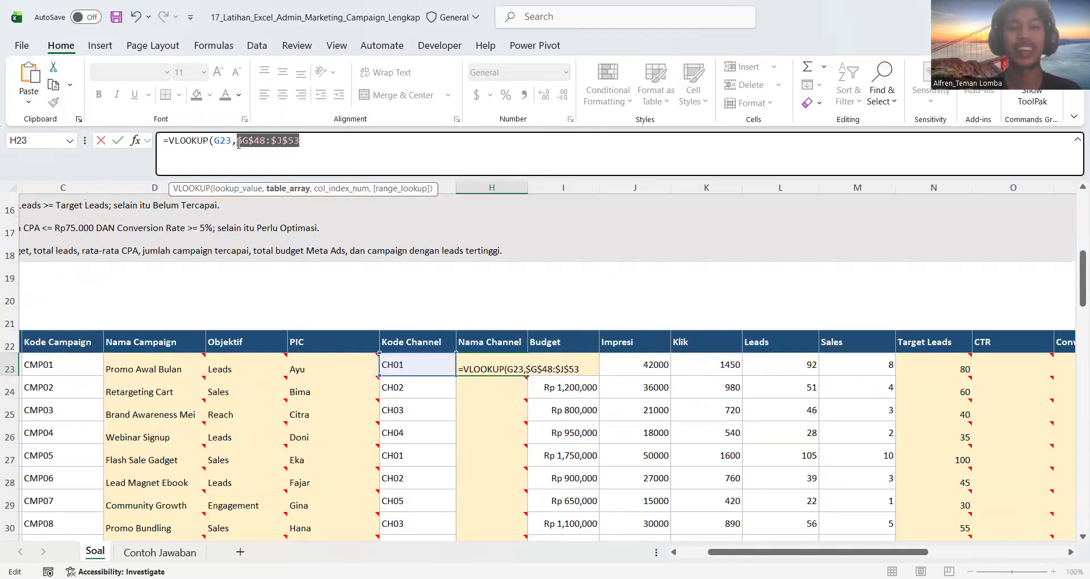
# Complete the H23 formula with column index 2 and FALSE for an exact match, and enter it
pyautogui.click(327, 146)
pyautogui.write(',')
pyautogui.scroll(-9, 377, 296)
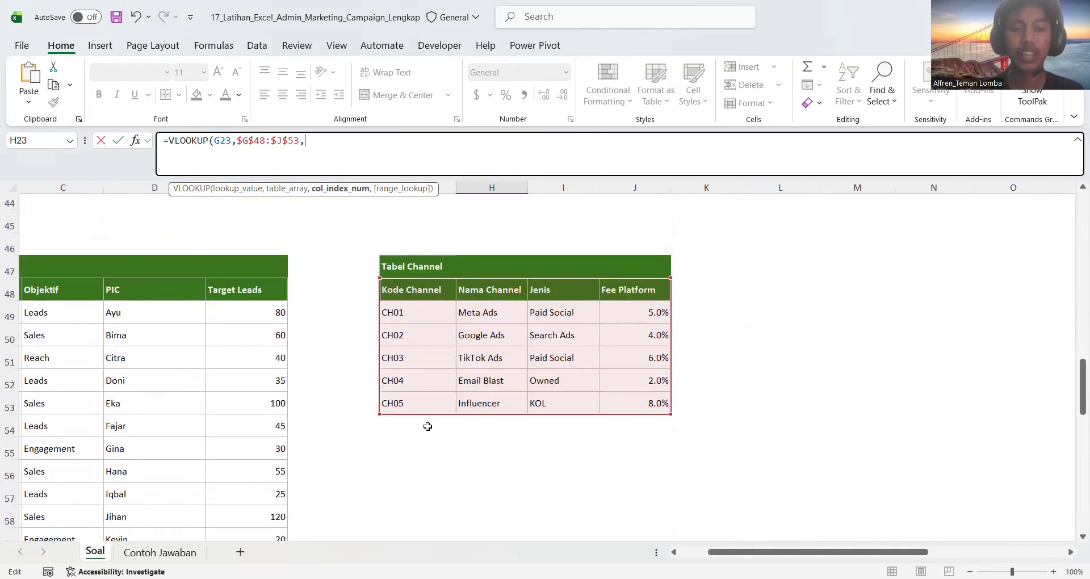
pyautogui.write('2')
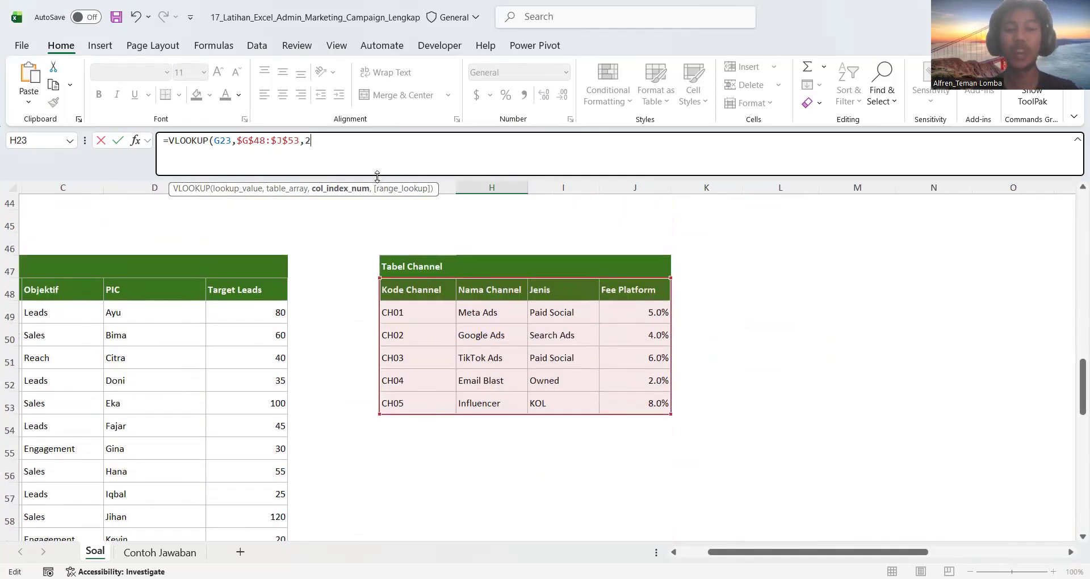
pyautogui.write(',FALSE')
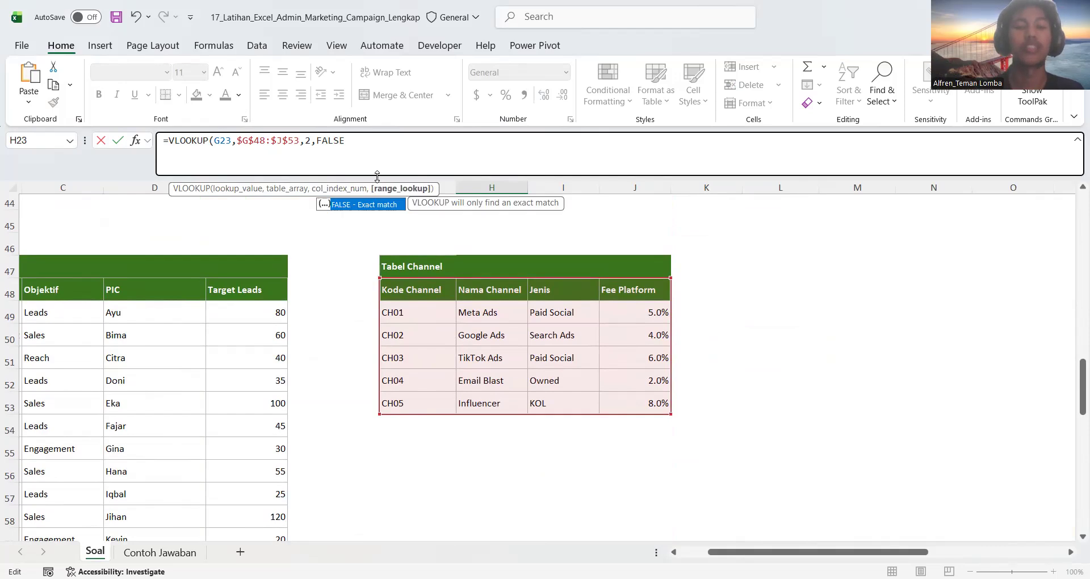
pyautogui.press('Return')
pyautogui.scroll(1, 457, 256)
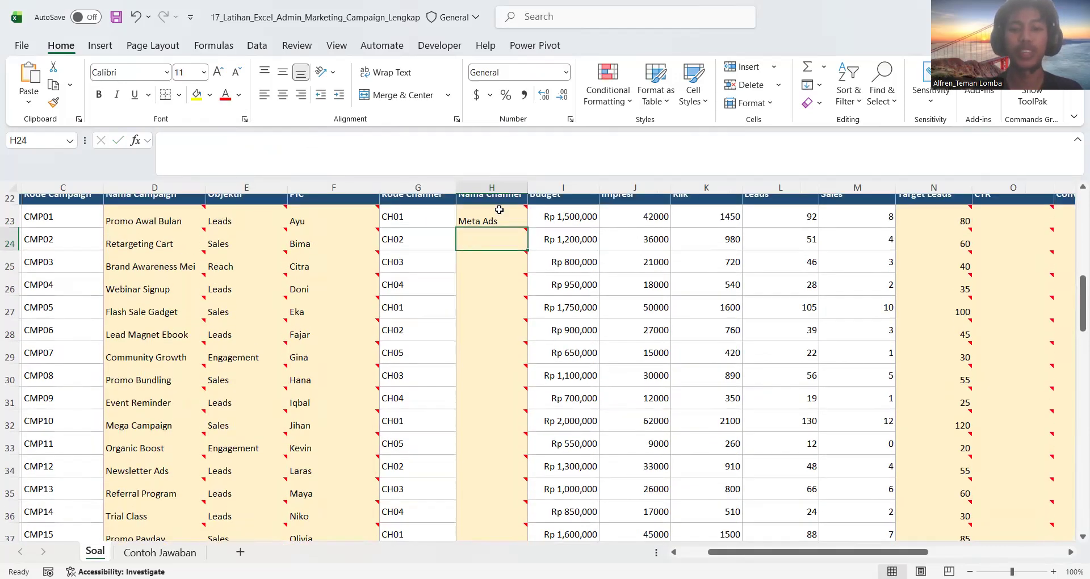
# Fill the Nama Channel formula from H23 down through the campaign rows and copy the H23 formula text for reuse
pyautogui.click(499, 216)
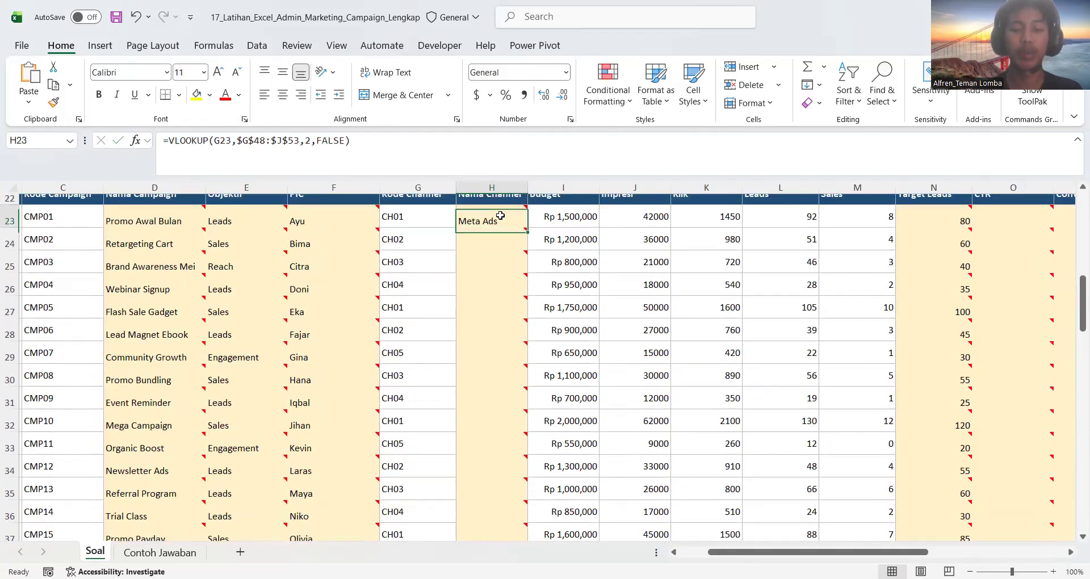
pyautogui.doubleClick(529, 227)
pyautogui.doubleClick(511, 218)
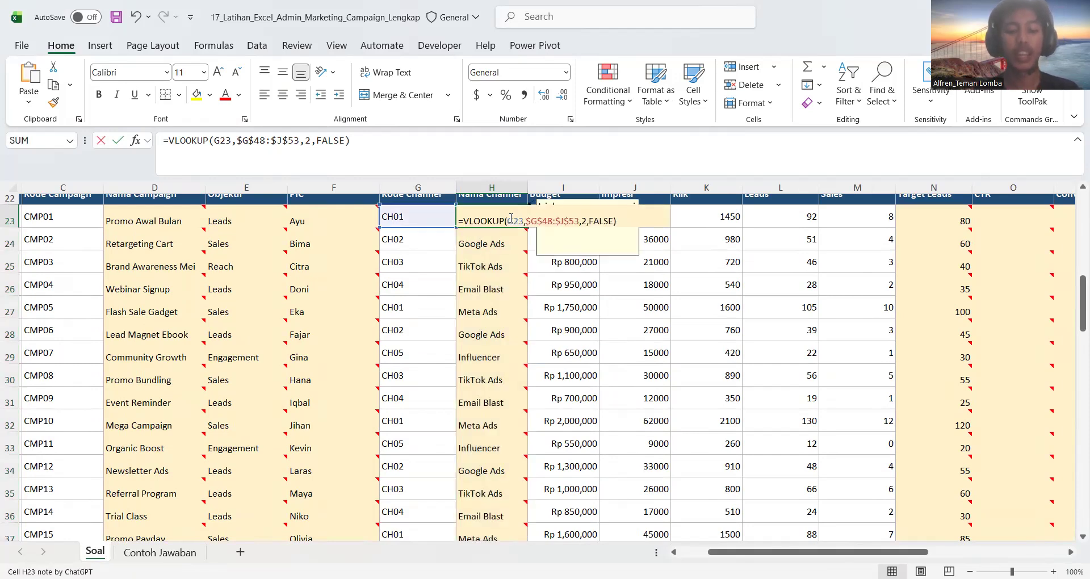
pyautogui.press('Return')
# Check Tabel Channel and the instructions for Fee Platform, and look for the matching column in the campaign table
pyautogui.hscroll(3, 535, 219)
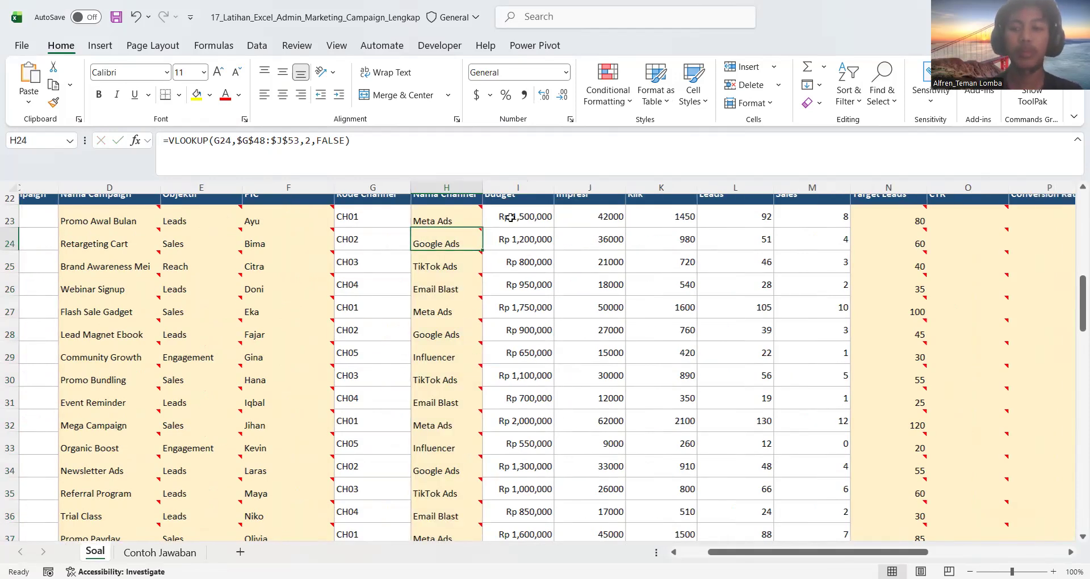
pyautogui.scroll(1, 609, 243)
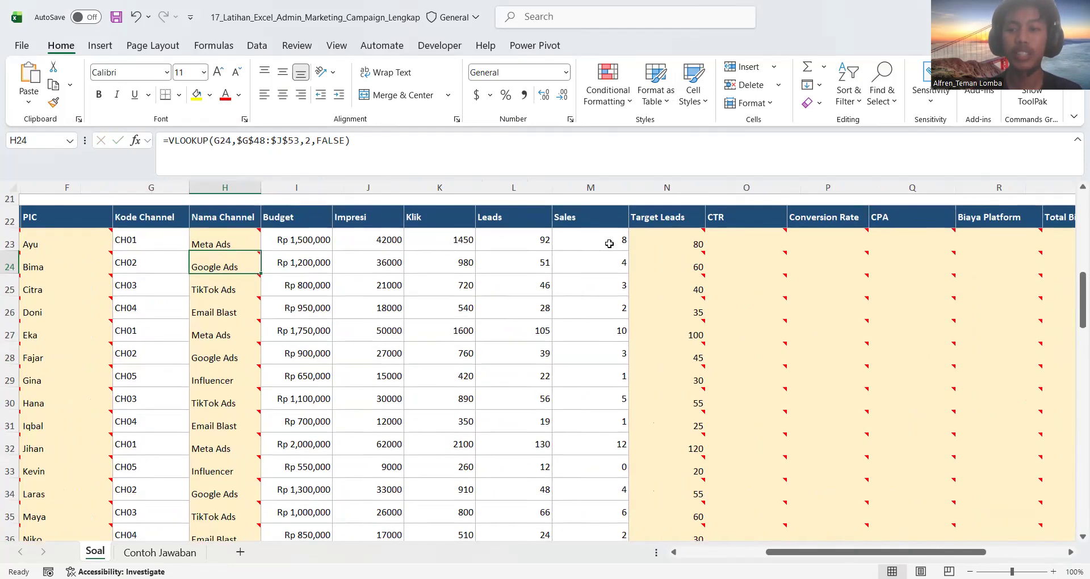
pyautogui.hscroll(-3, 609, 244)
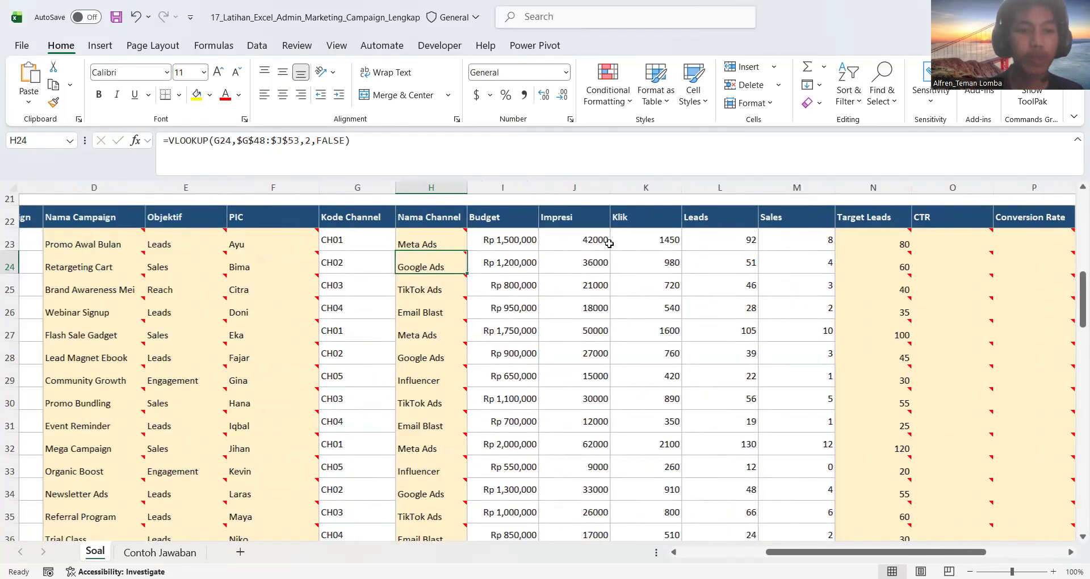
pyautogui.scroll(4, 609, 243)
pyautogui.scroll(-7, 609, 244)
pyautogui.scroll(-4, 609, 243)
pyautogui.hscroll(2, 609, 243)
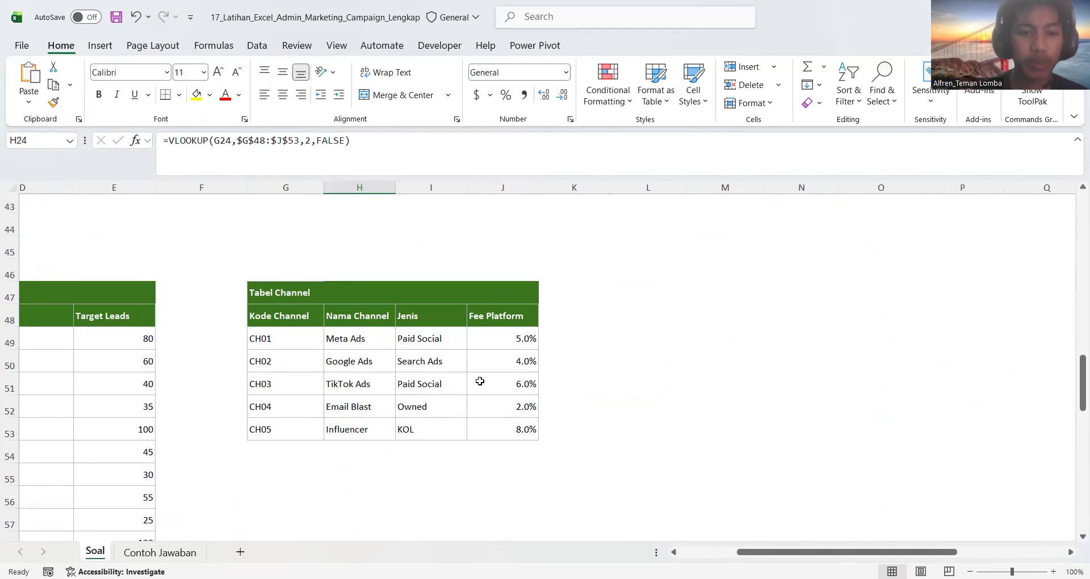
pyautogui.hscroll(-2, 221, 273)
pyautogui.scroll(10, 220, 273)
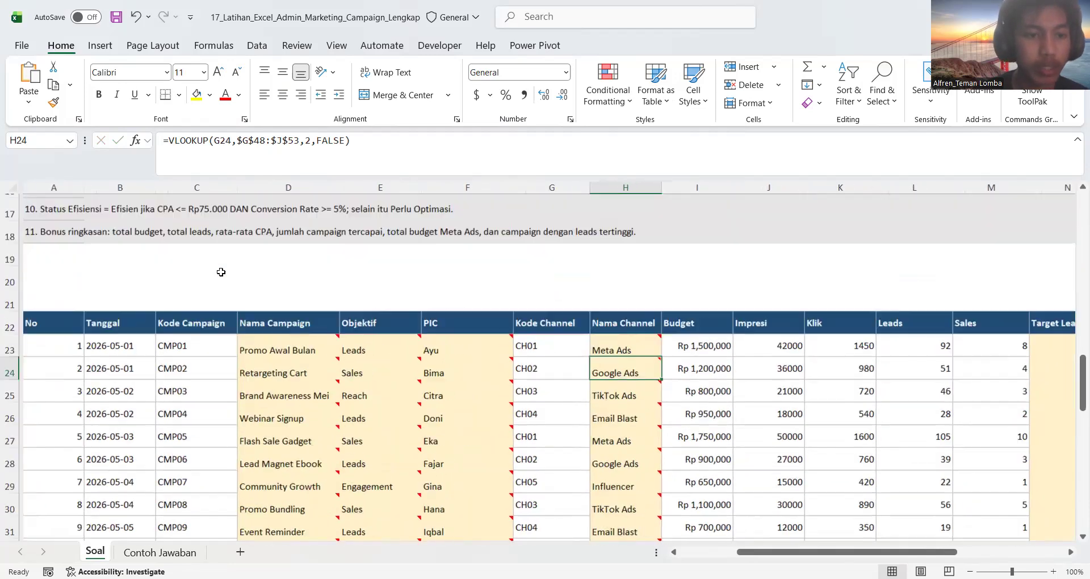
pyautogui.scroll(3, 221, 273)
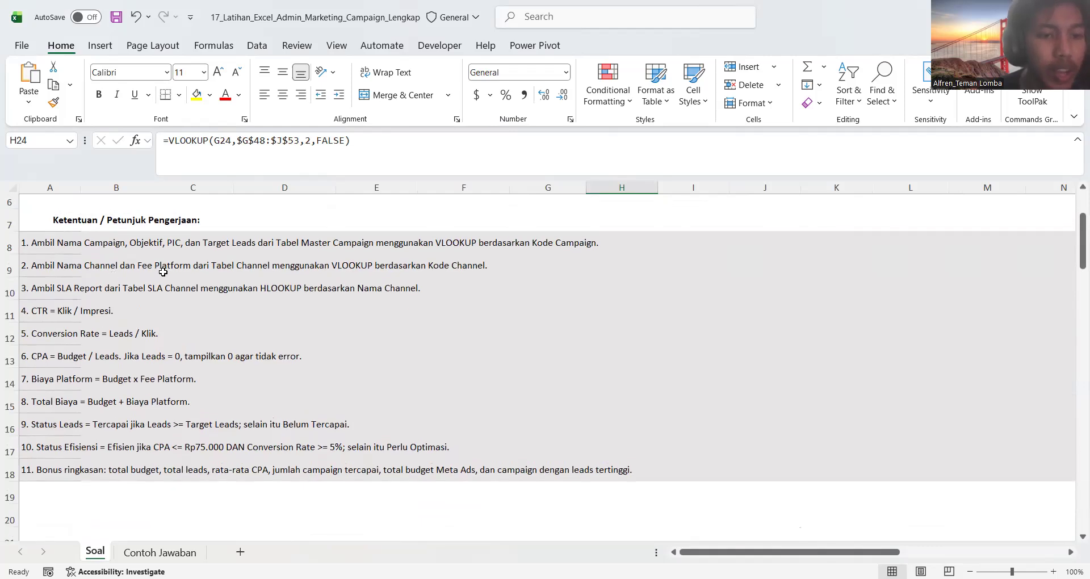
pyautogui.scroll(-12, 378, 346)
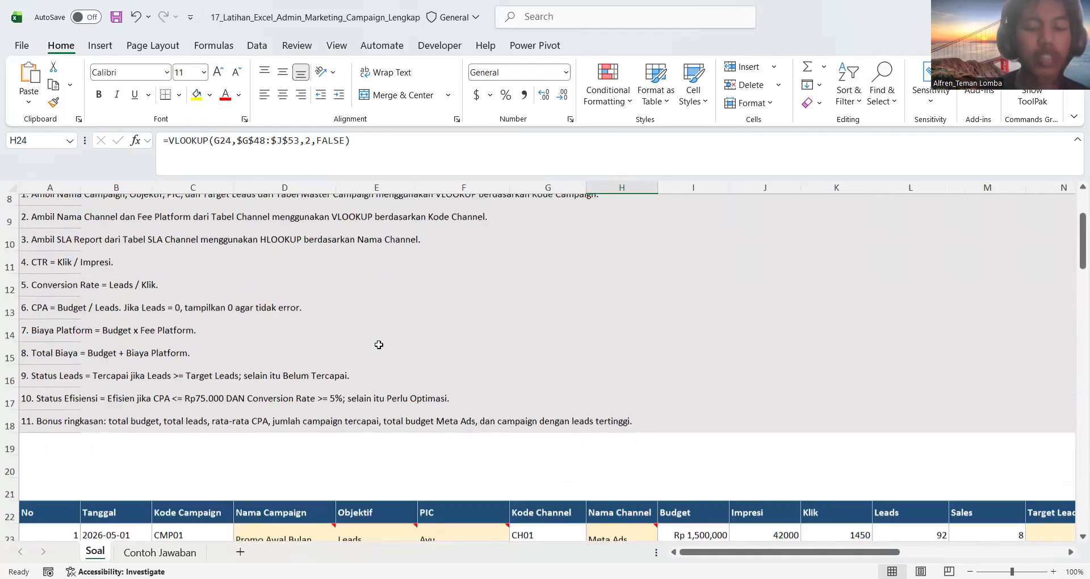
pyautogui.scroll(1, 379, 344)
pyautogui.hscroll(2, 379, 345)
pyautogui.scroll(7, 379, 344)
pyautogui.hscroll(2, 378, 344)
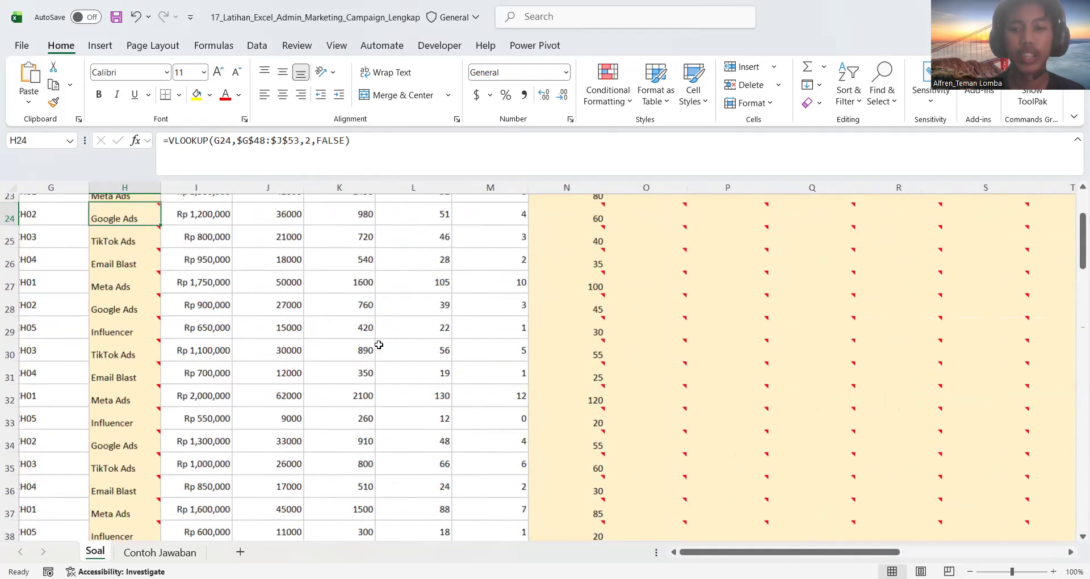
pyautogui.hscroll(2, 378, 344)
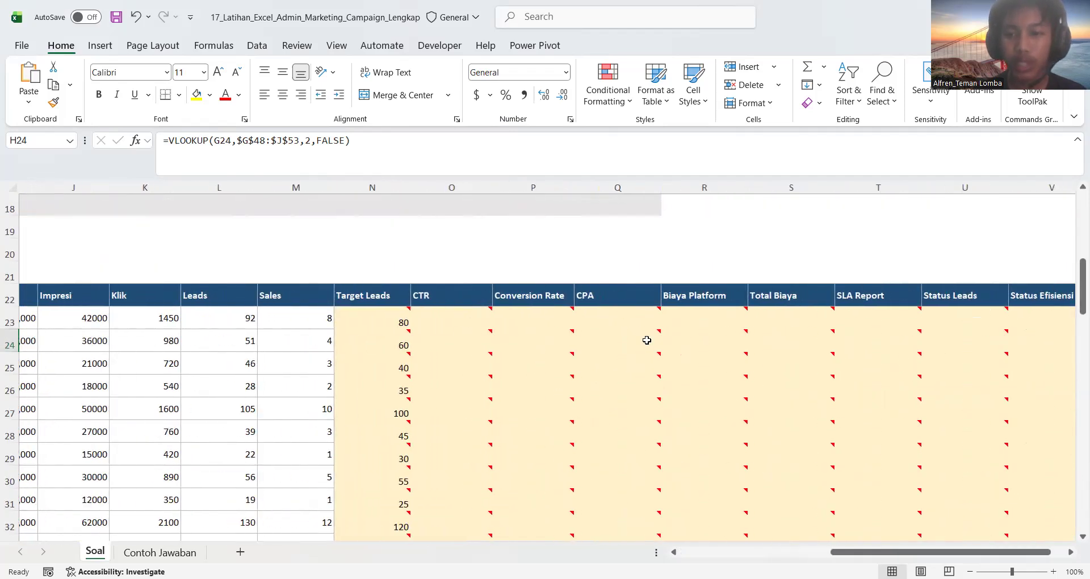
pyautogui.hscroll(1, 644, 340)
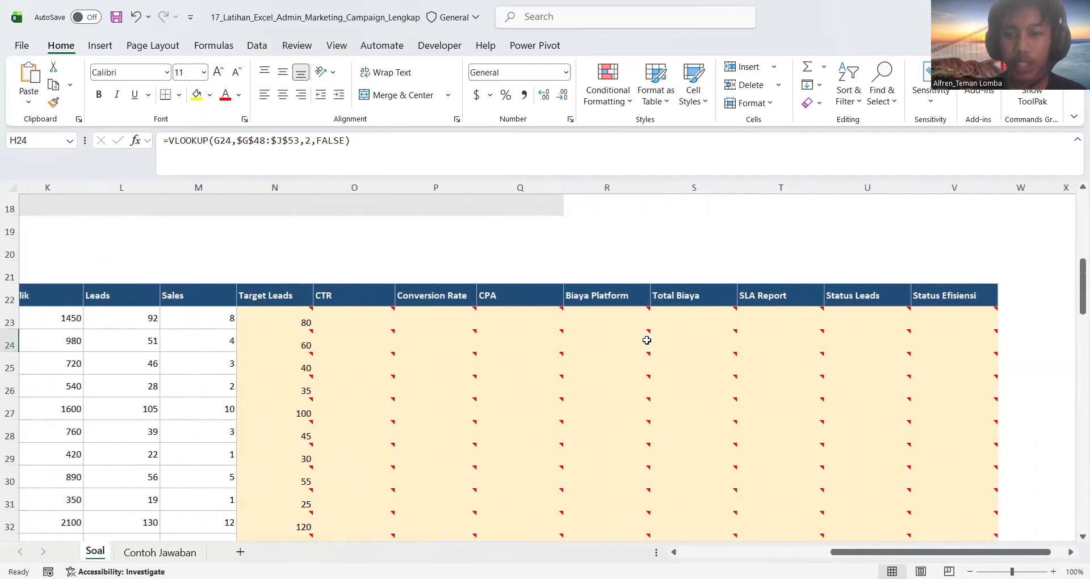
# Paste the copied VLOOKUP formula into the first Biaya Platform cell, R23
pyautogui.click(593, 314)
pyautogui.hscroll(-2, 592, 313)
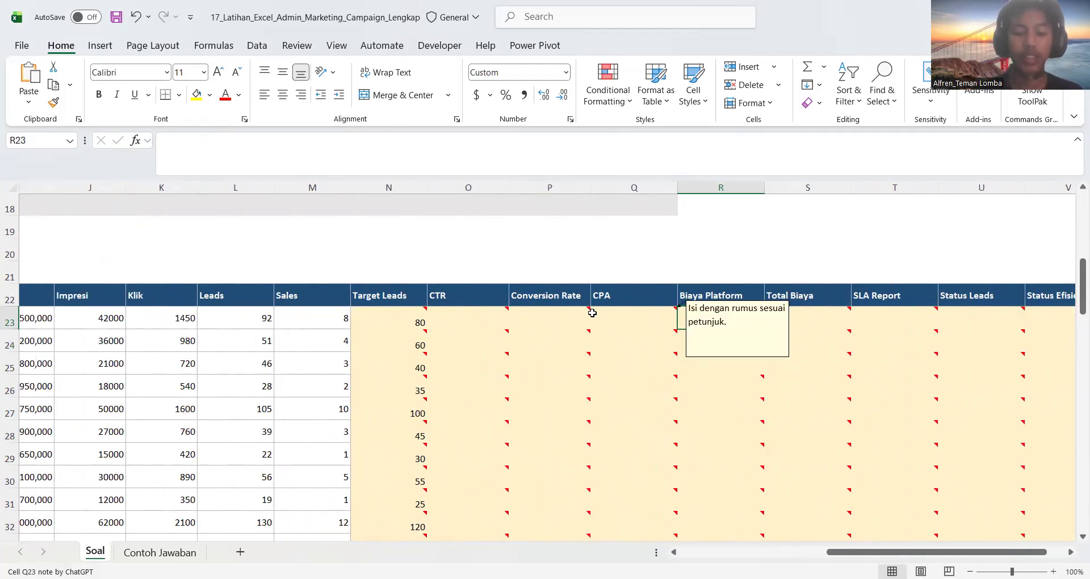
pyautogui.write('=VLOOKUP(G23,$G$48:$J$53,2,FALSE)')
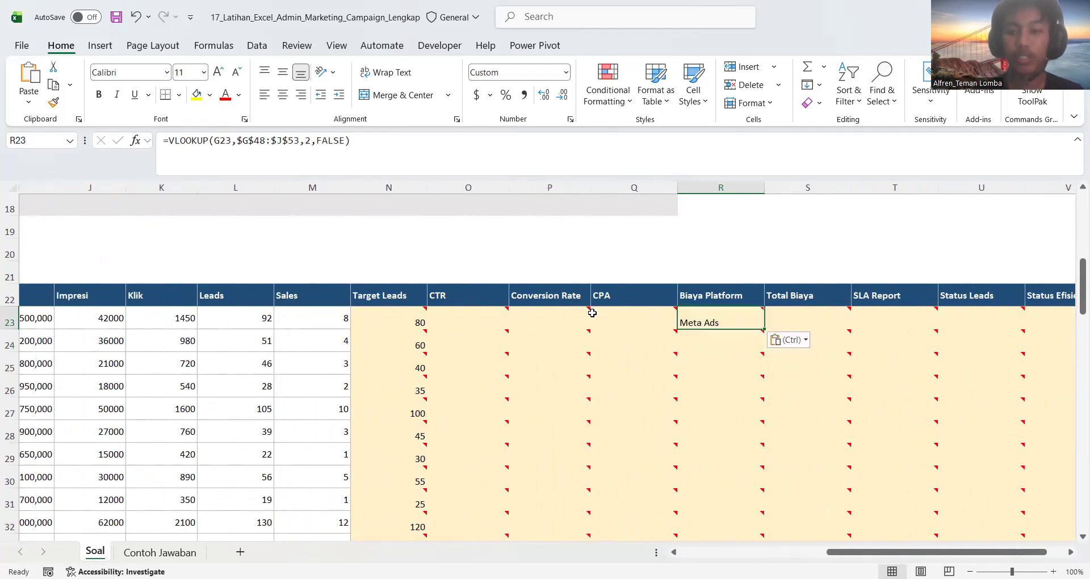
# Change the R23 formula's column index to 4 so it looks up Fee Platform from Tabel Channel, and enter it
pyautogui.doubleClick(708, 320)
pyautogui.click(808, 324)
pyautogui.scroll(-8, 469, 417)
pyautogui.hscroll(-3, 469, 417)
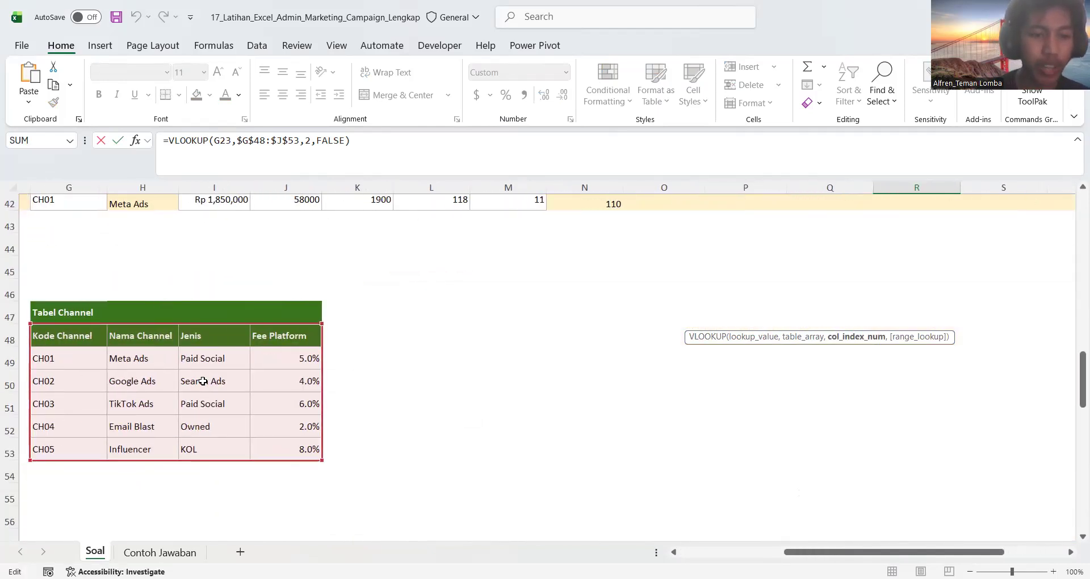
pyautogui.hscroll(3, 557, 320)
pyautogui.scroll(8, 558, 320)
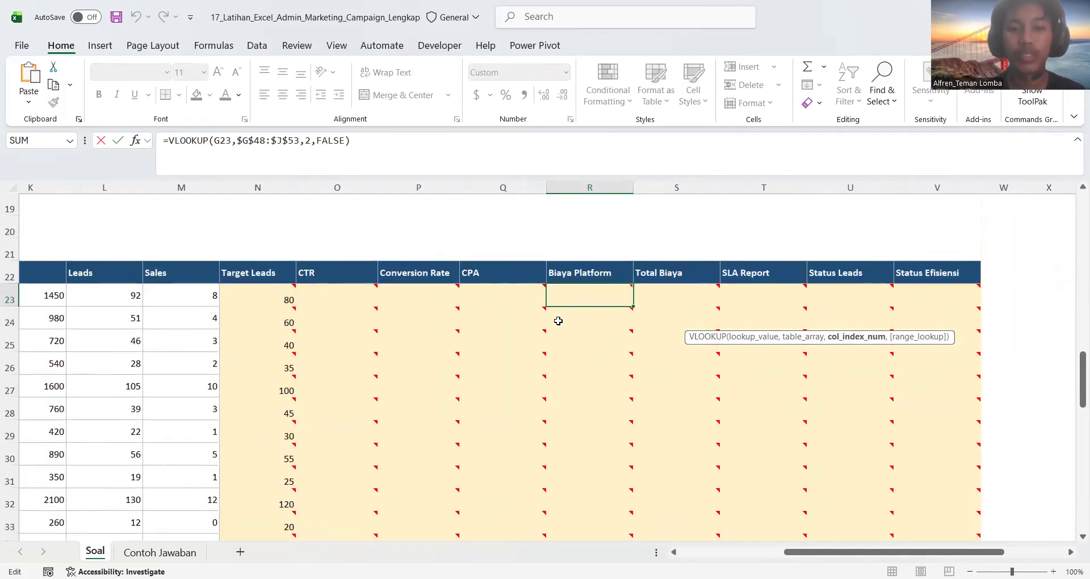
pyautogui.click(708, 314)
pyautogui.write('4')
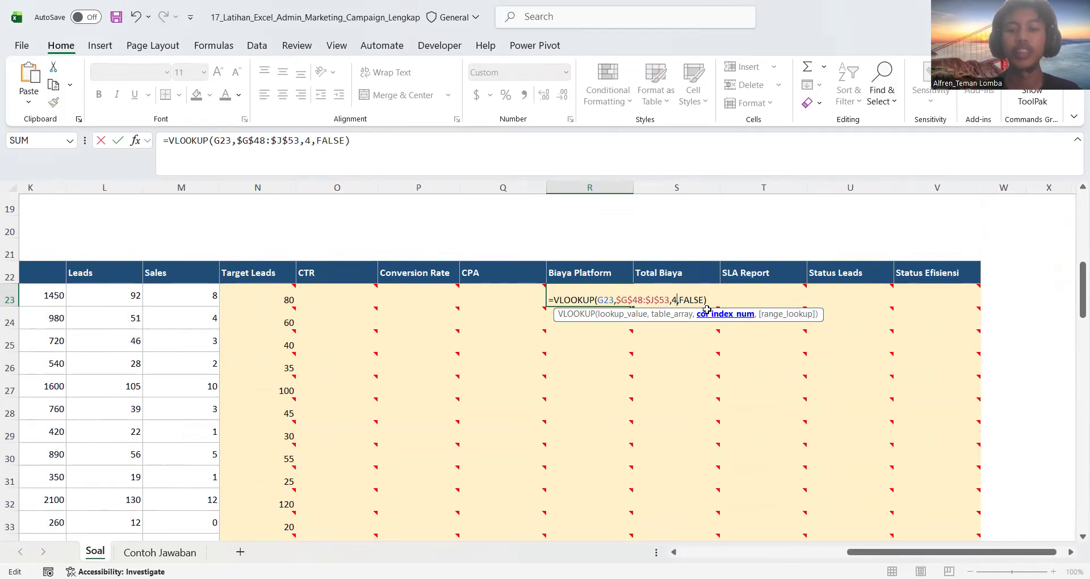
pyautogui.press('Return')
# Fill the Biaya Platform lookup formula from R23 down through the campaign rows
pyautogui.click(601, 293)
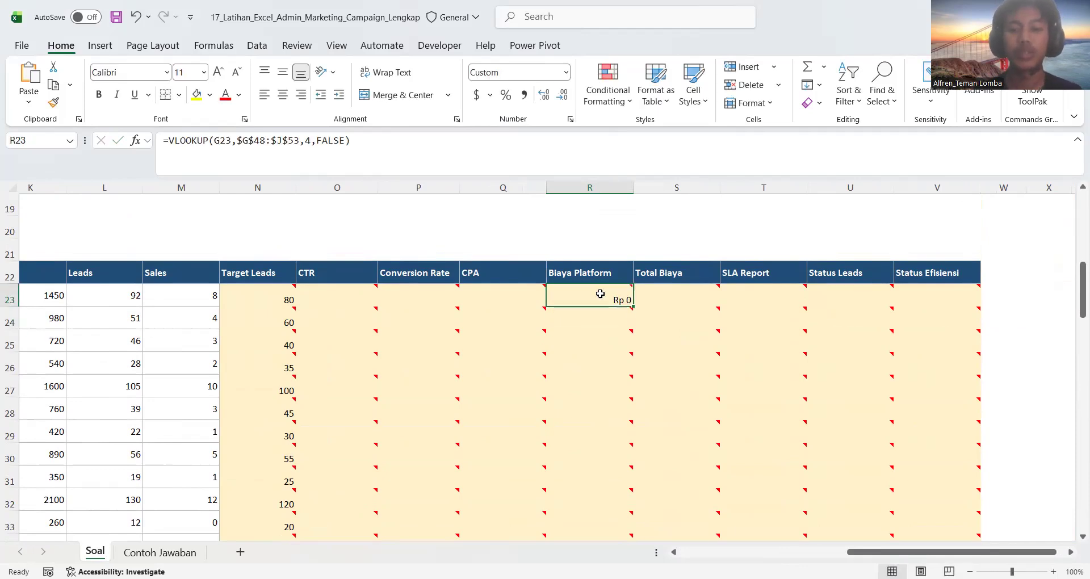
pyautogui.doubleClick(632, 306)
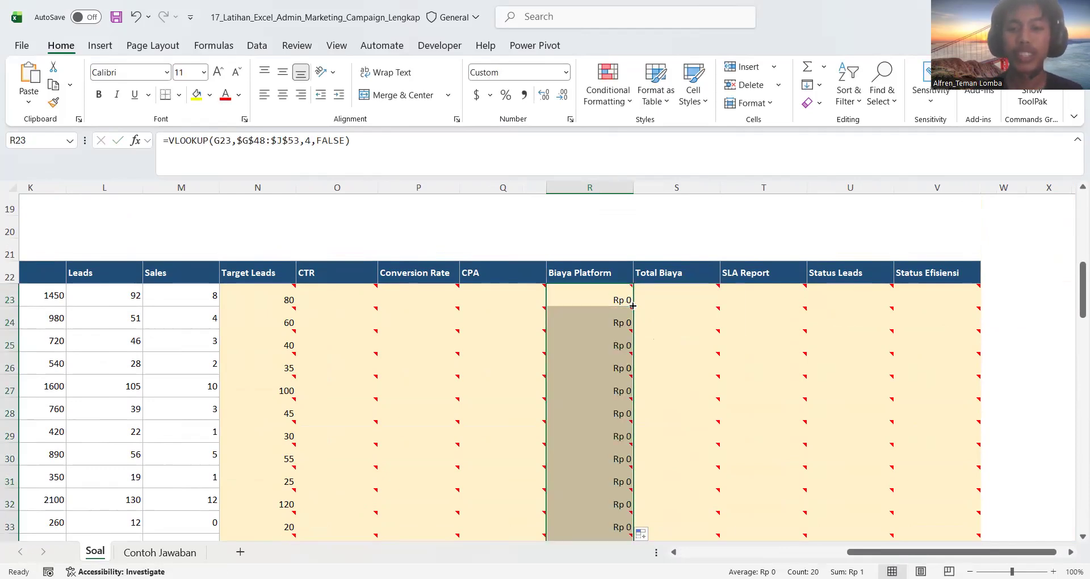
pyautogui.click(603, 293)
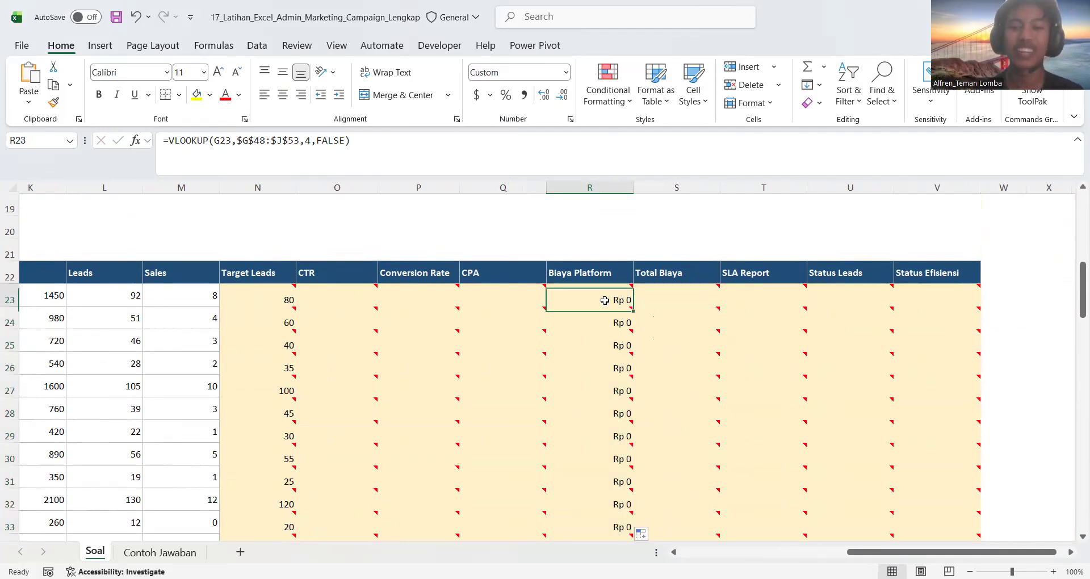
pyautogui.moveTo(605, 300)
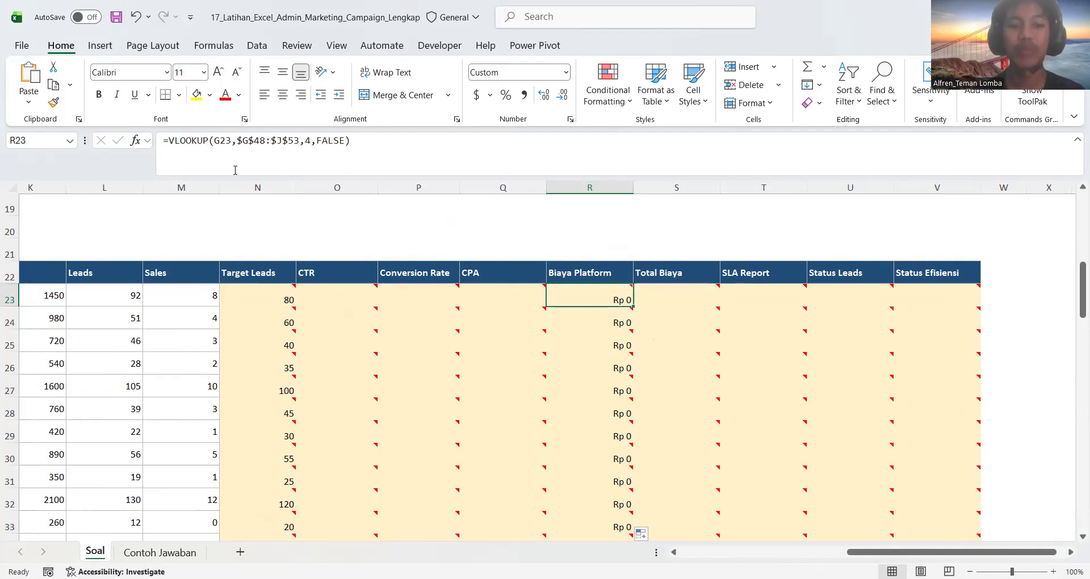
# Check the Fee Platform column in Tabel Channel and the written instruction for calculating Biaya Platform
pyautogui.click(568, 356)
pyautogui.scroll(-6, 571, 354)
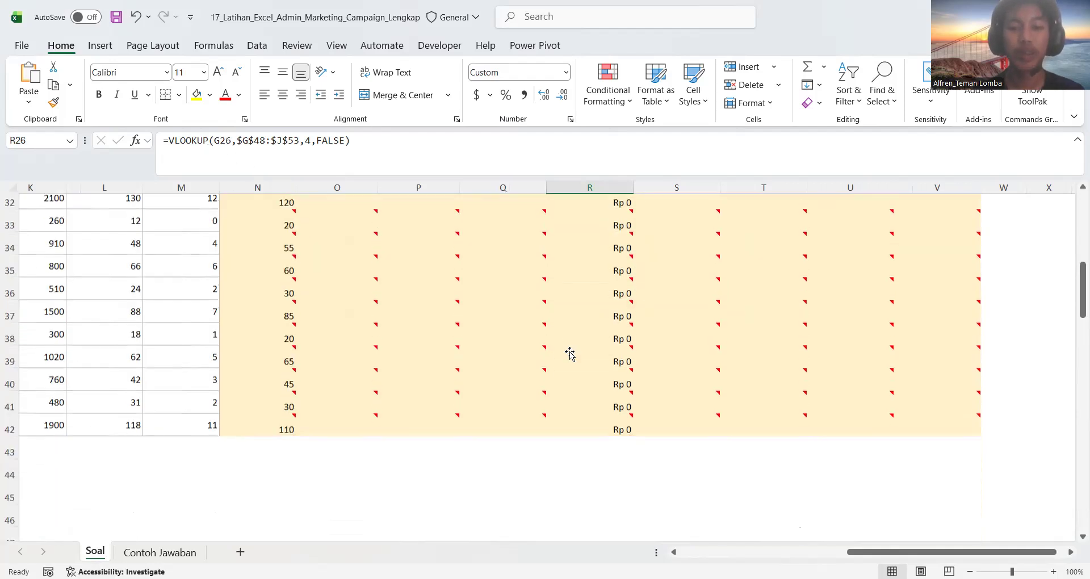
pyautogui.hscroll(-3, 244, 403)
pyautogui.scroll(-2, 245, 400)
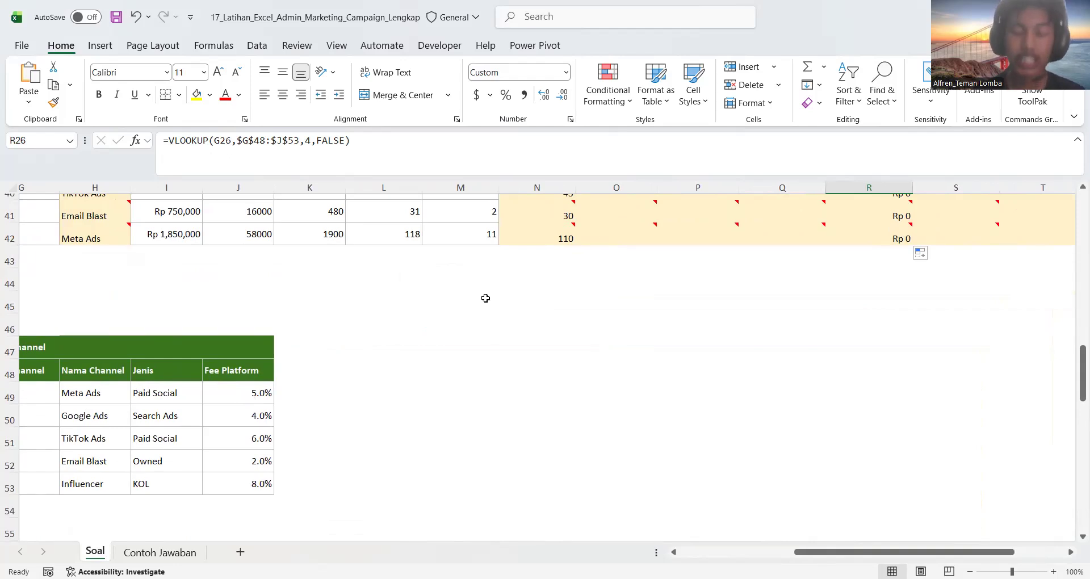
pyautogui.scroll(10, 485, 298)
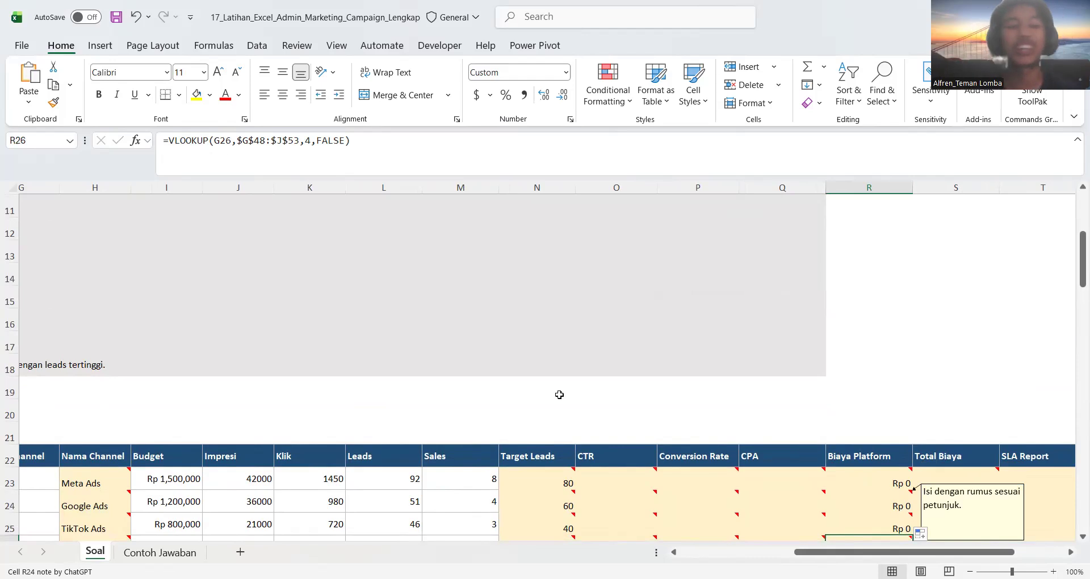
pyautogui.hscroll(-5, 559, 394)
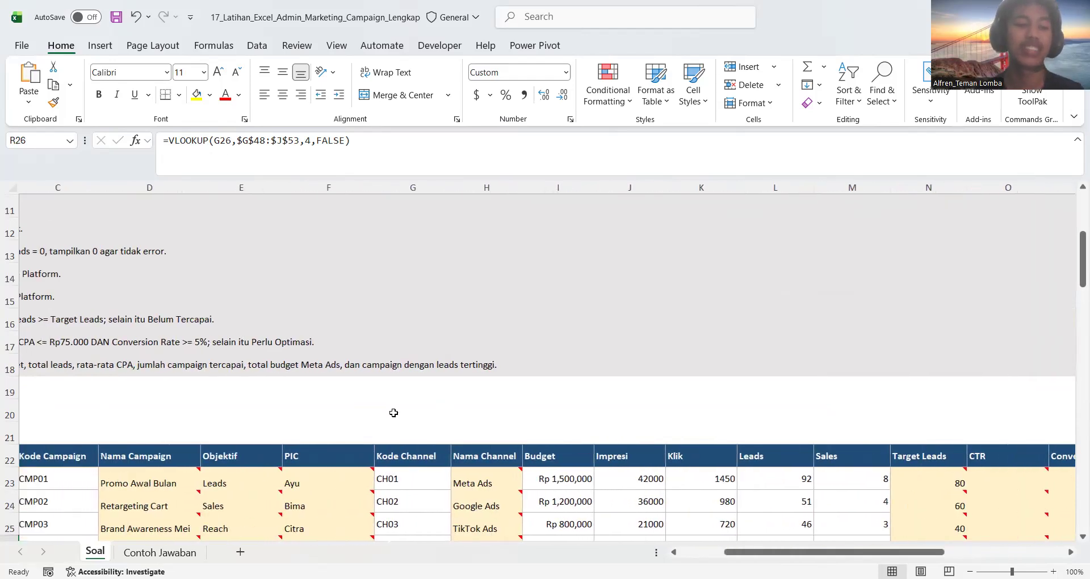
pyautogui.hscroll(-2, 394, 412)
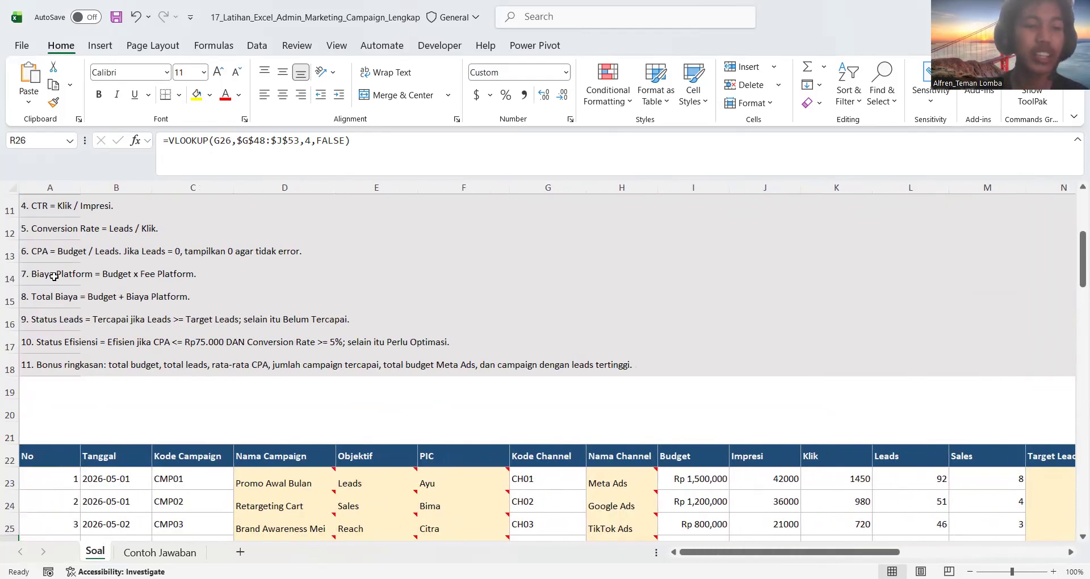
pyautogui.scroll(2, 77, 274)
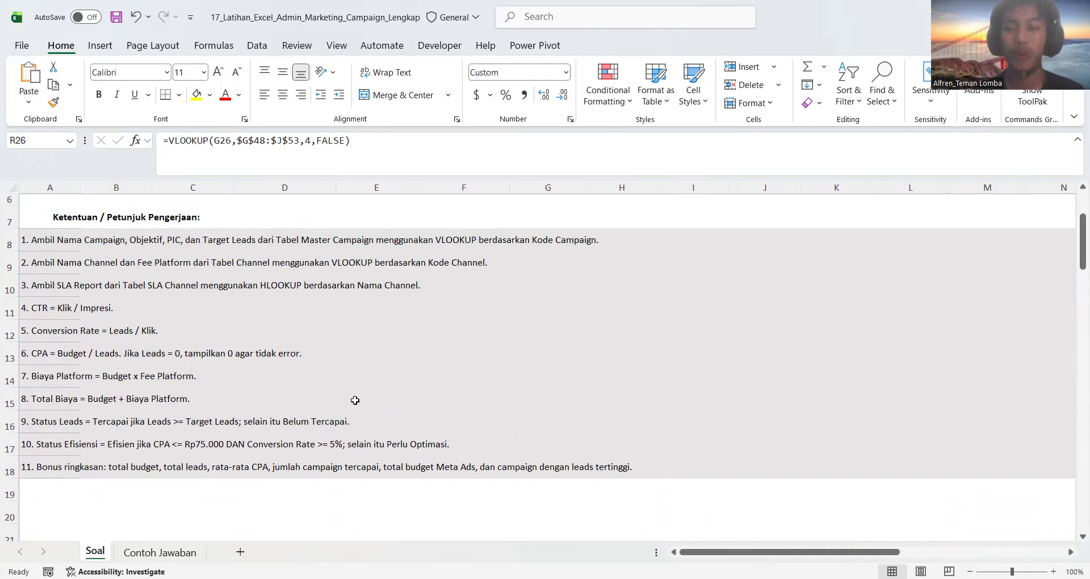
# Extend the R23 lookup formula by multiplying it by the Budget cell I23, and enter it
pyautogui.scroll(-4, 354, 400)
pyautogui.hscroll(4, 355, 400)
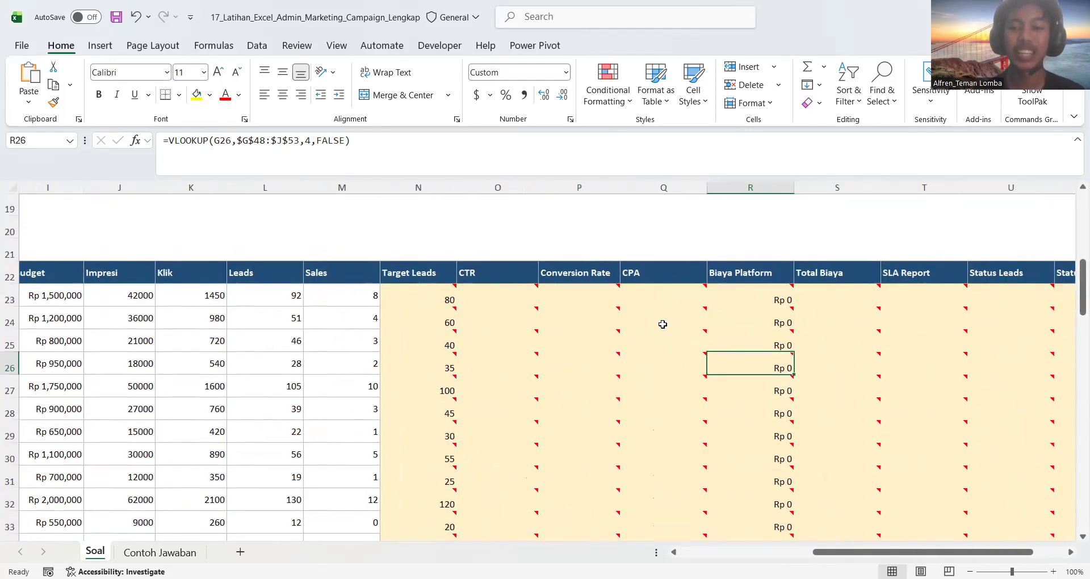
pyautogui.doubleClick(746, 299)
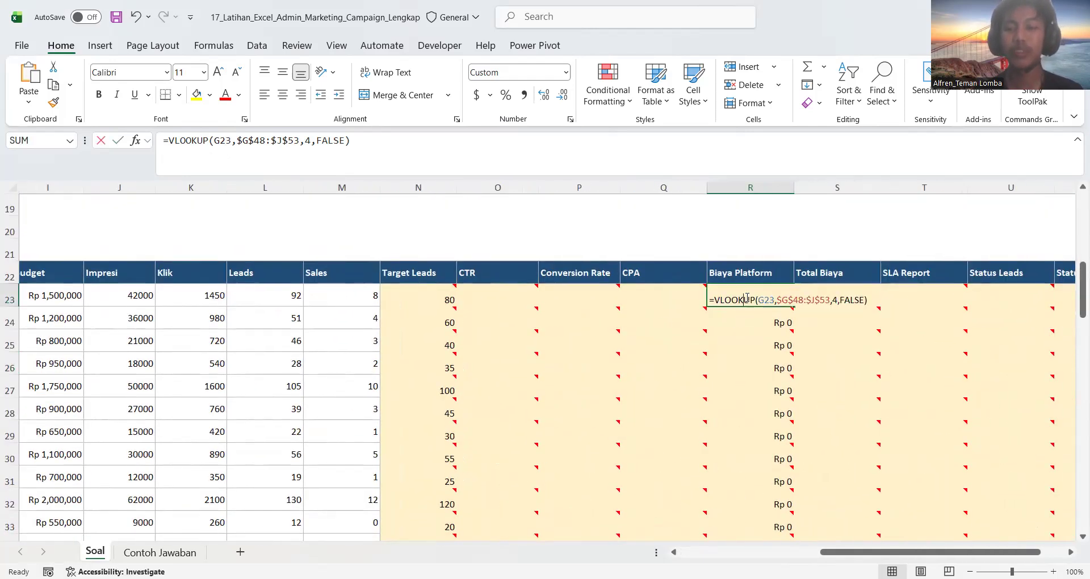
pyautogui.click(876, 300)
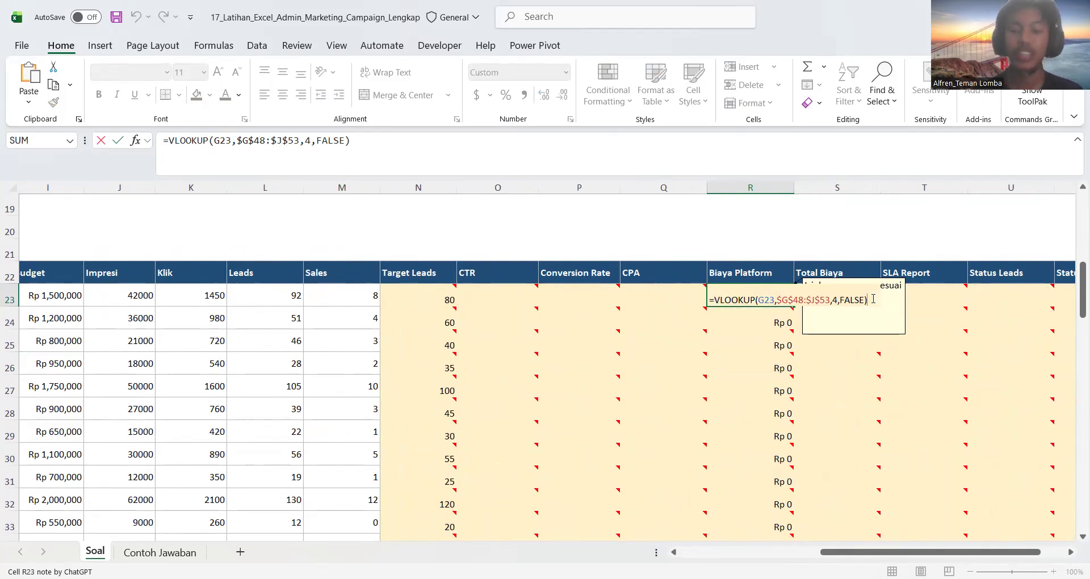
pyautogui.write('*')
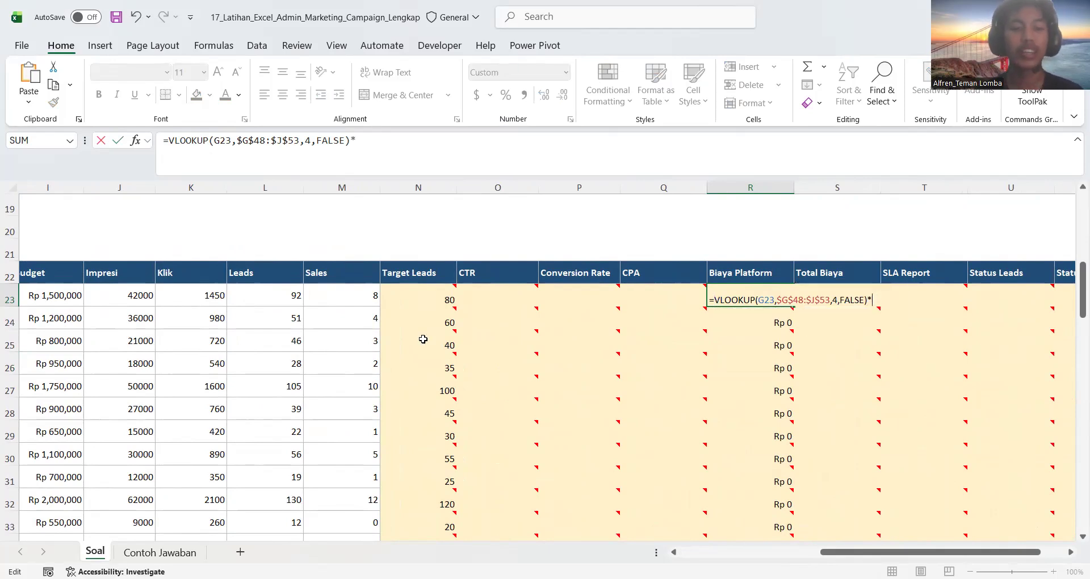
pyautogui.hscroll(-4, 423, 339)
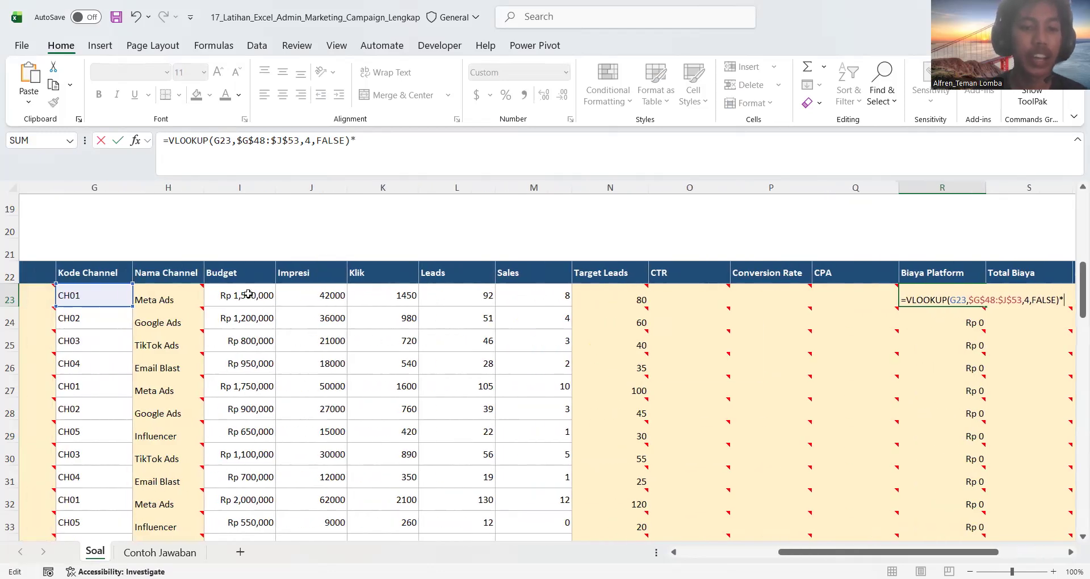
pyautogui.click(248, 294)
pyautogui.press('Return')
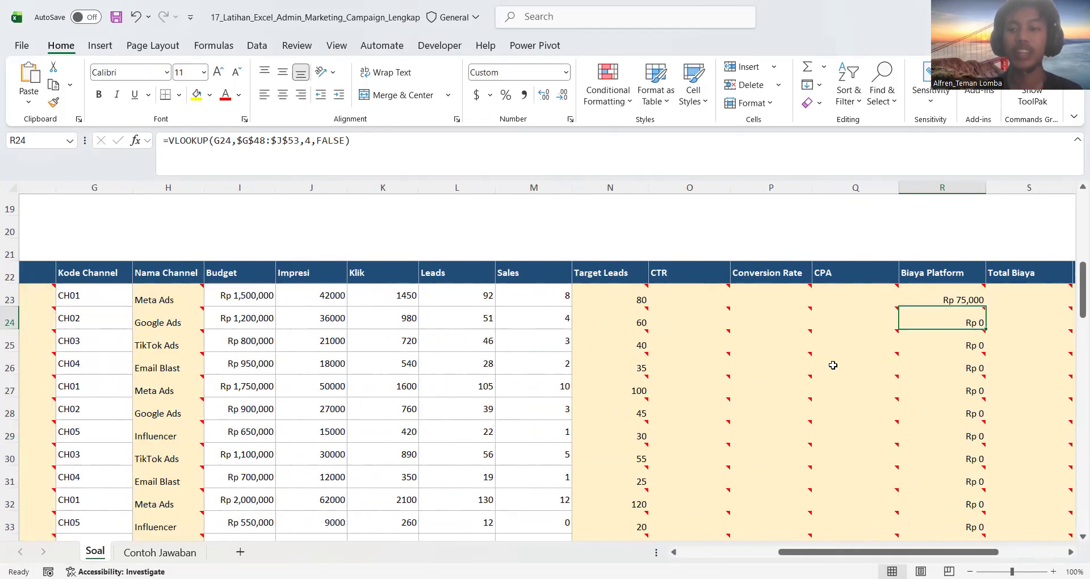
# Fill the Biaya Platform formula, lookup times Budget, from R23 down and check a filled row's formula
pyautogui.hscroll(2, 832, 365)
pyautogui.click(852, 298)
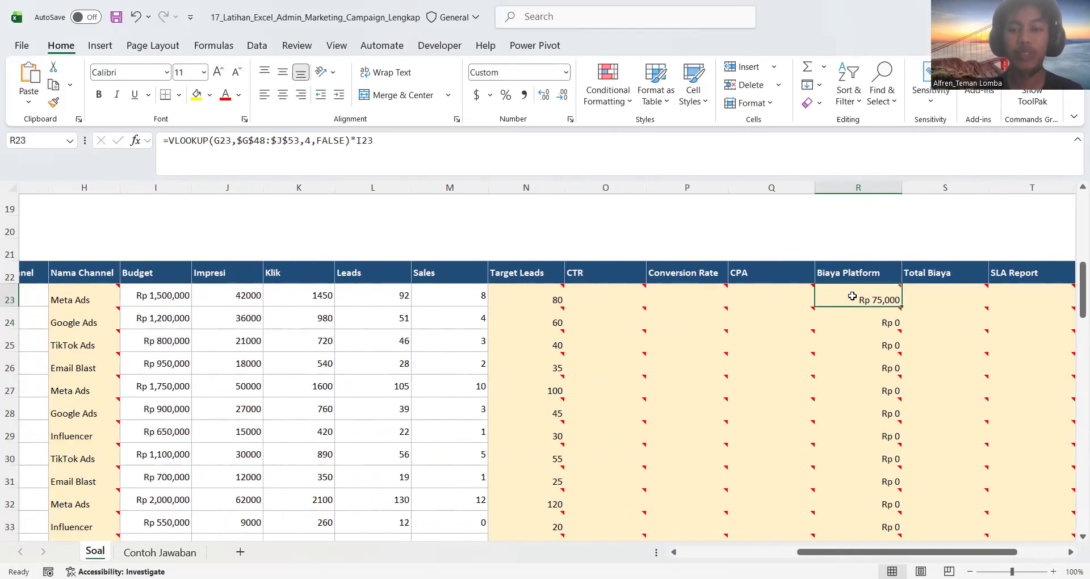
pyautogui.doubleClick(901, 305)
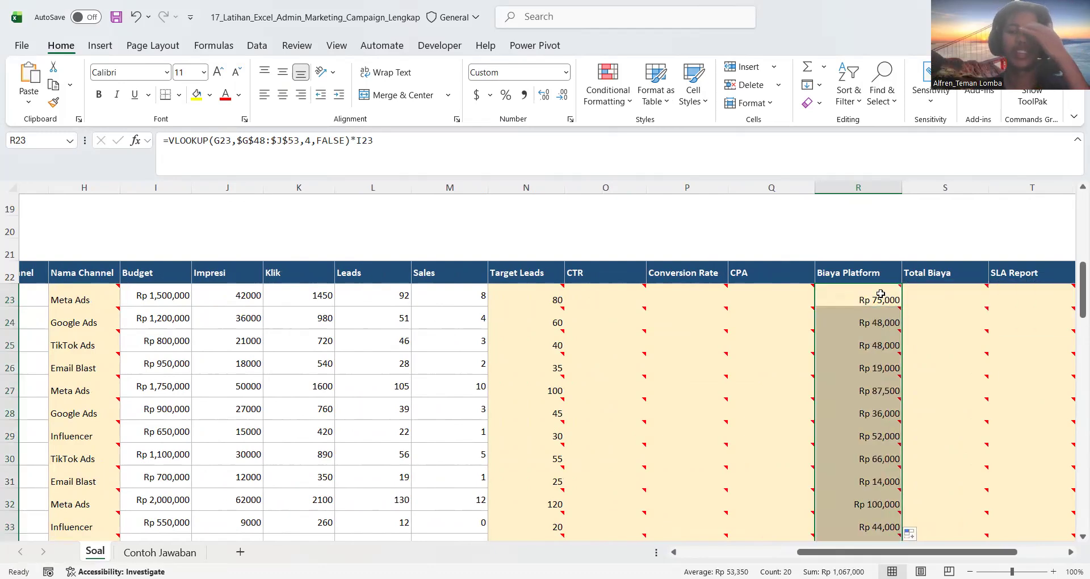
pyautogui.click(880, 294)
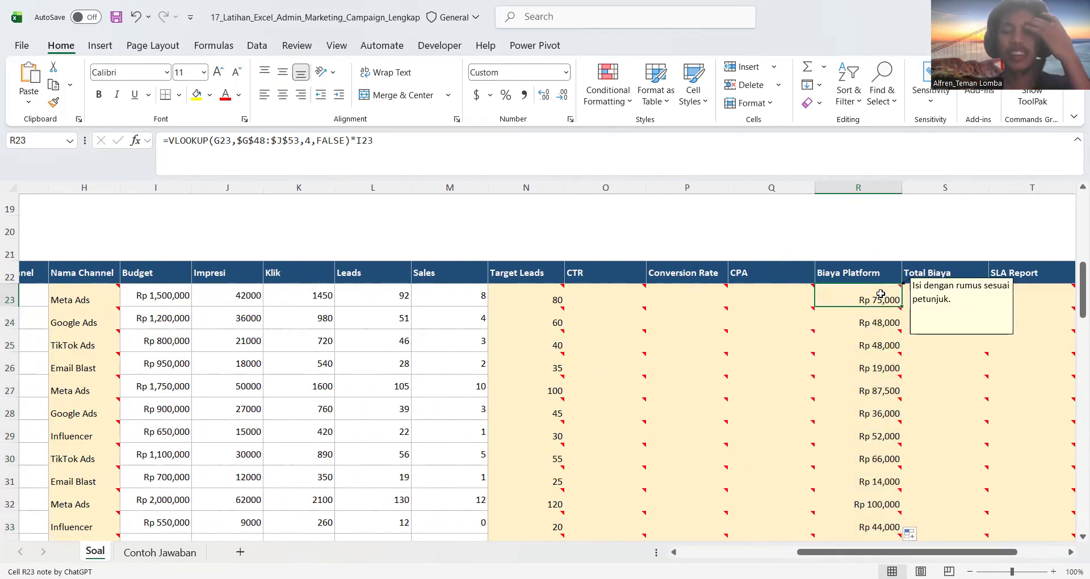
pyautogui.click(851, 366)
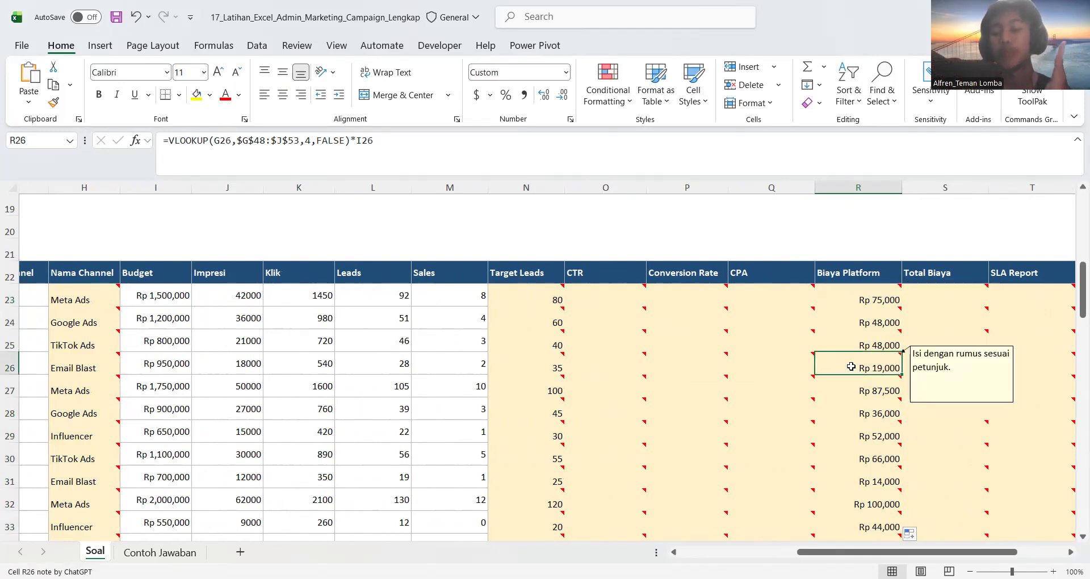
# Review the R23 formula against the calculation instructions and locate the remaining empty columns in the campaign table
pyautogui.hscroll(-1, 596, 296)
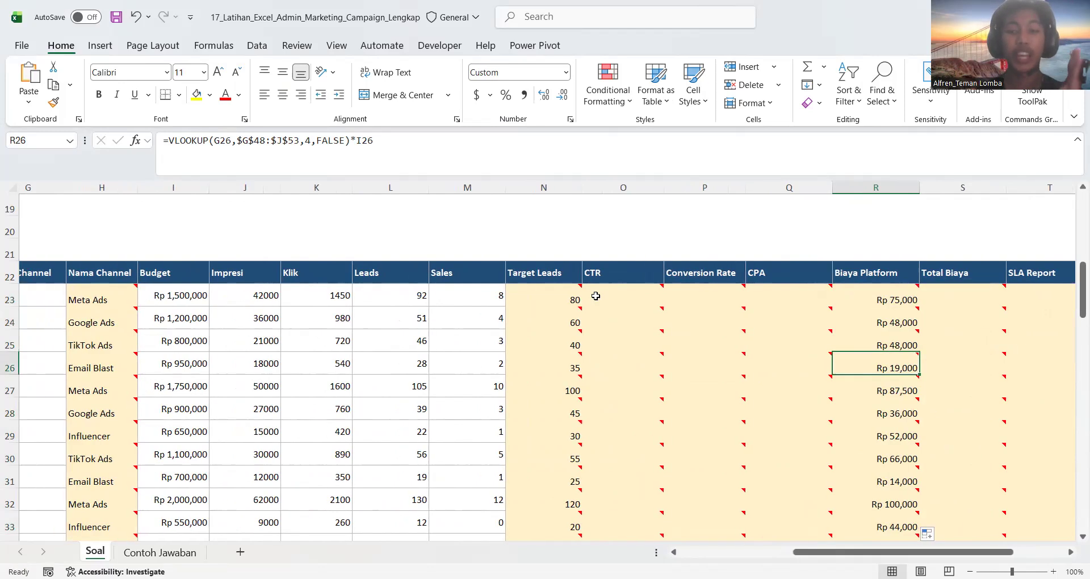
pyautogui.click(881, 301)
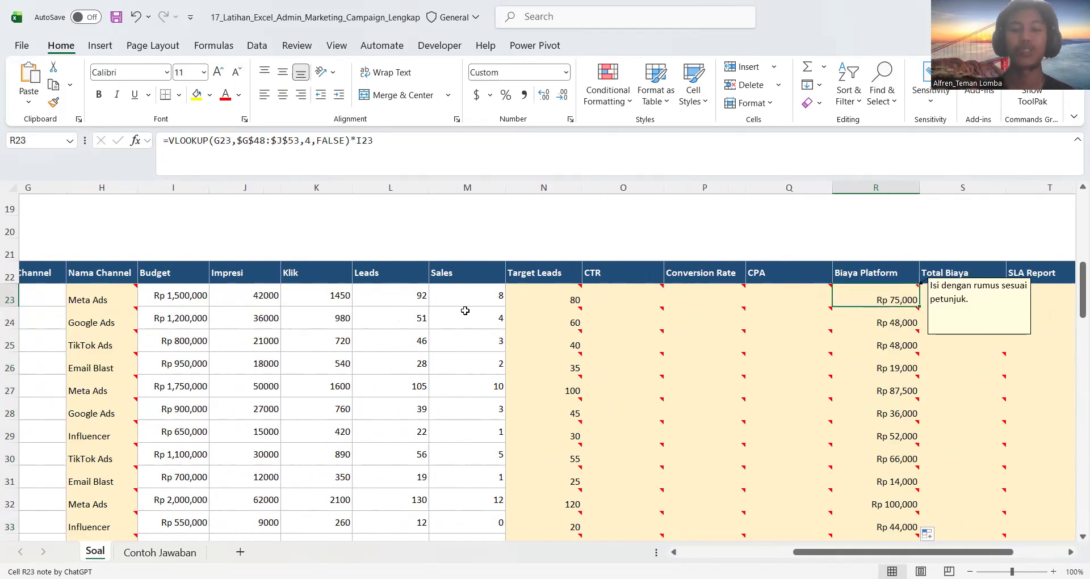
pyautogui.hscroll(-5, 464, 311)
pyautogui.scroll(2, 464, 310)
pyautogui.scroll(1, 465, 311)
pyautogui.hscroll(-1, 284, 272)
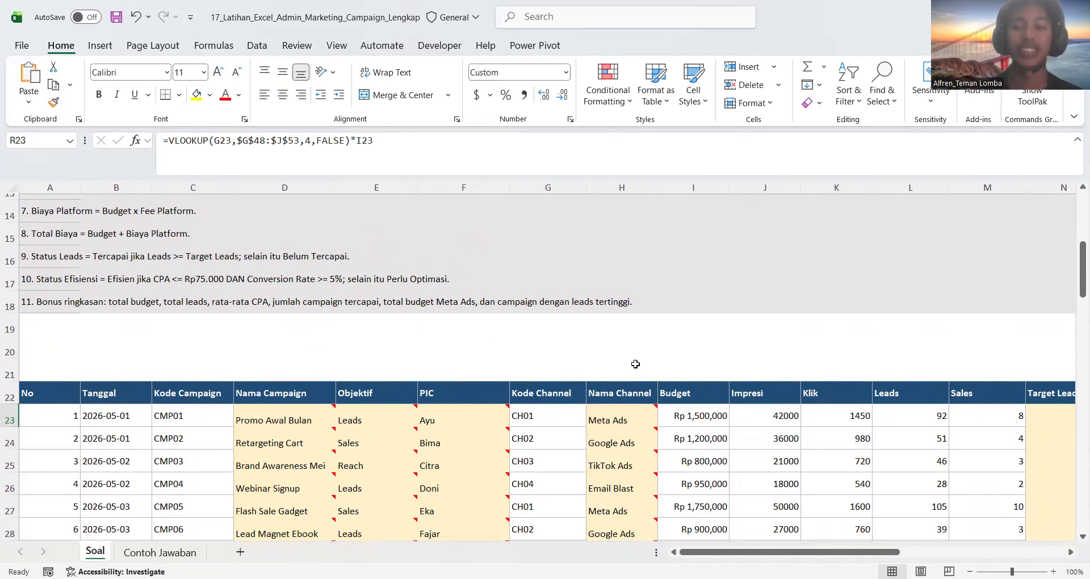
pyautogui.hscroll(10, 635, 363)
pyautogui.scroll(-1, 652, 369)
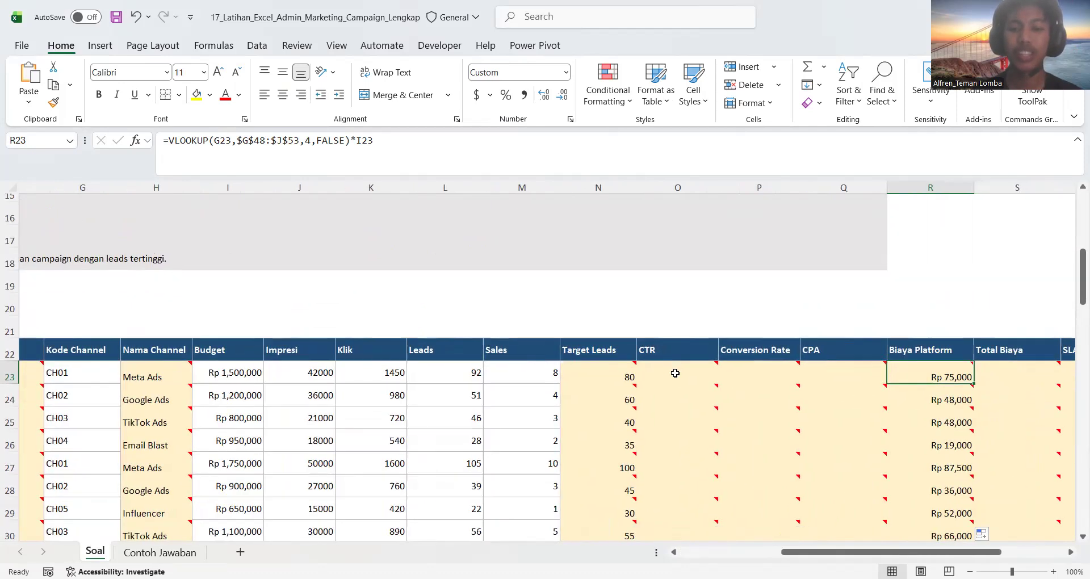
# Check the CTR instruction and calculate CTR in O23 as Klik divided by Impresi with =K23/J23
pyautogui.click(675, 373)
pyautogui.hscroll(-10, 377, 328)
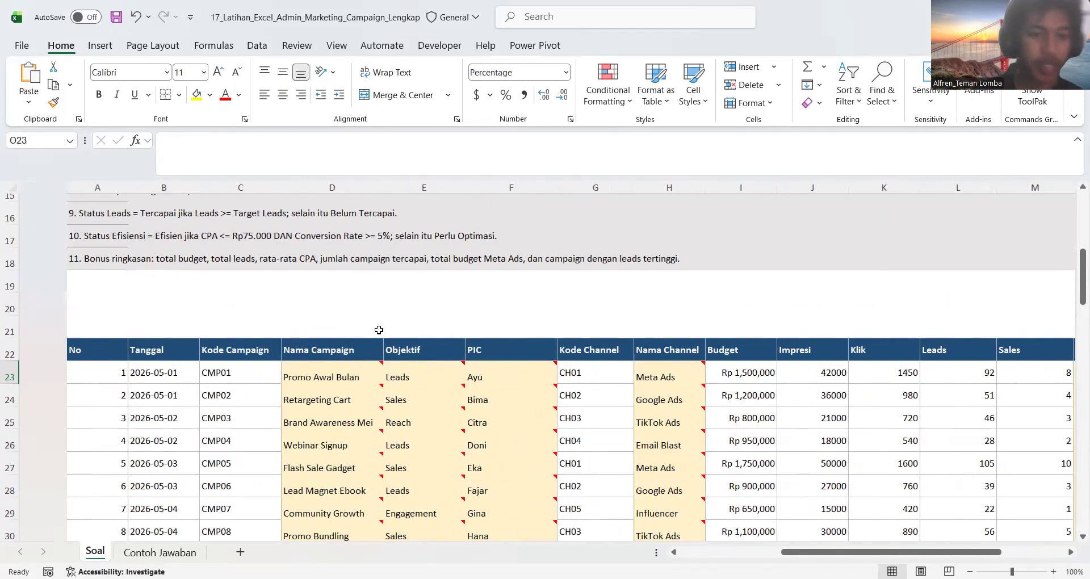
pyautogui.scroll(2, 264, 328)
pyautogui.scroll(1, 182, 318)
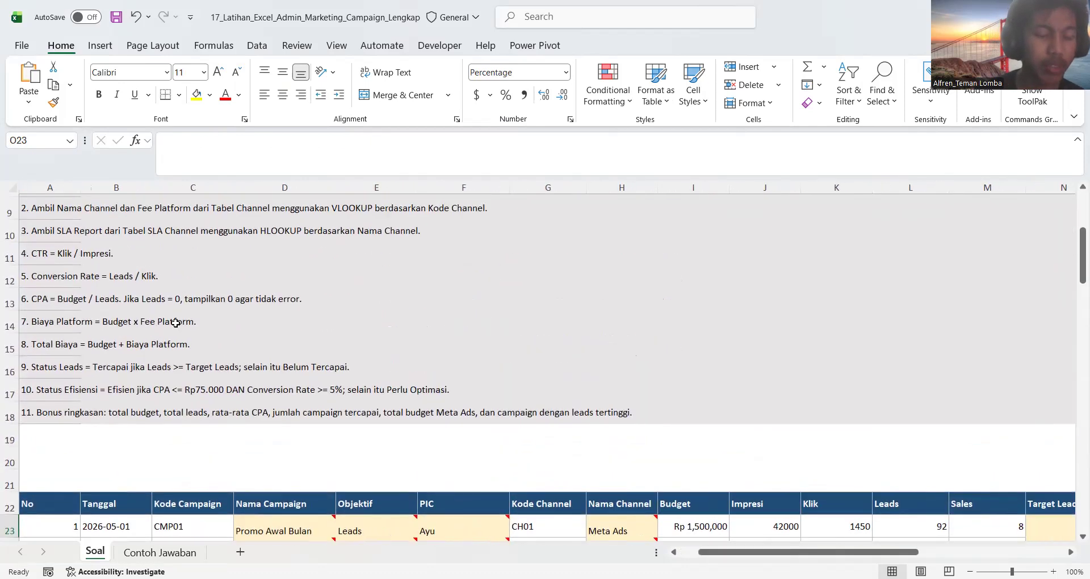
pyautogui.hscroll(3, 471, 331)
pyautogui.hscroll(2, 471, 331)
pyautogui.scroll(-3, 472, 331)
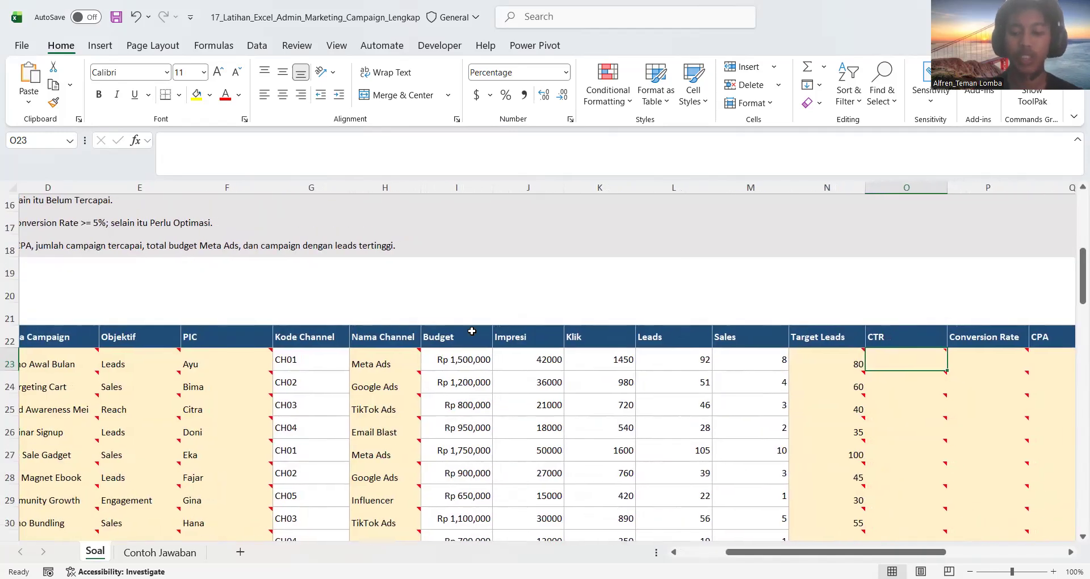
pyautogui.write('=')
pyautogui.click(600, 364)
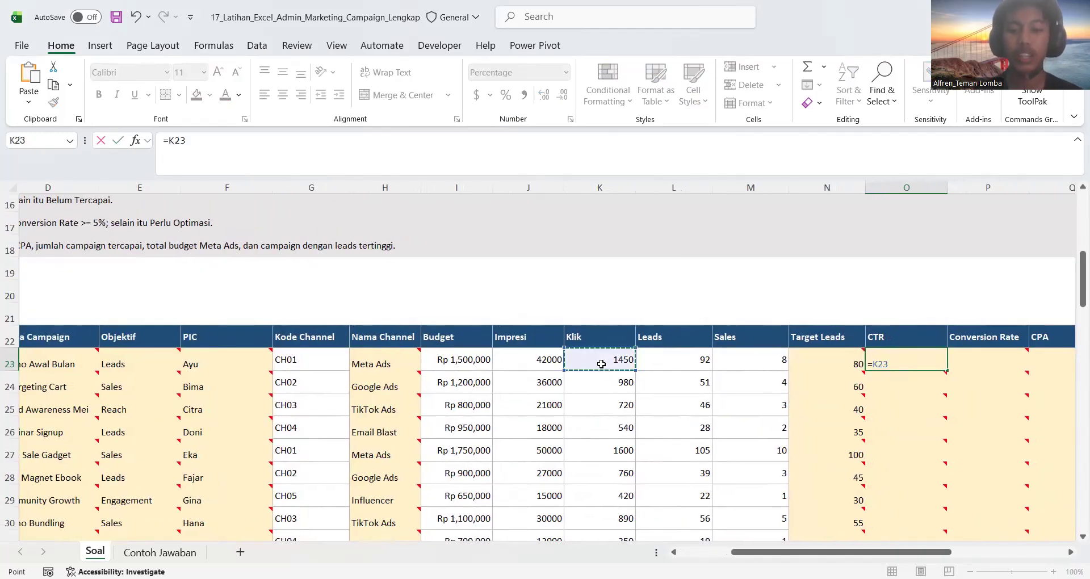
pyautogui.write('/')
pyautogui.click(552, 359)
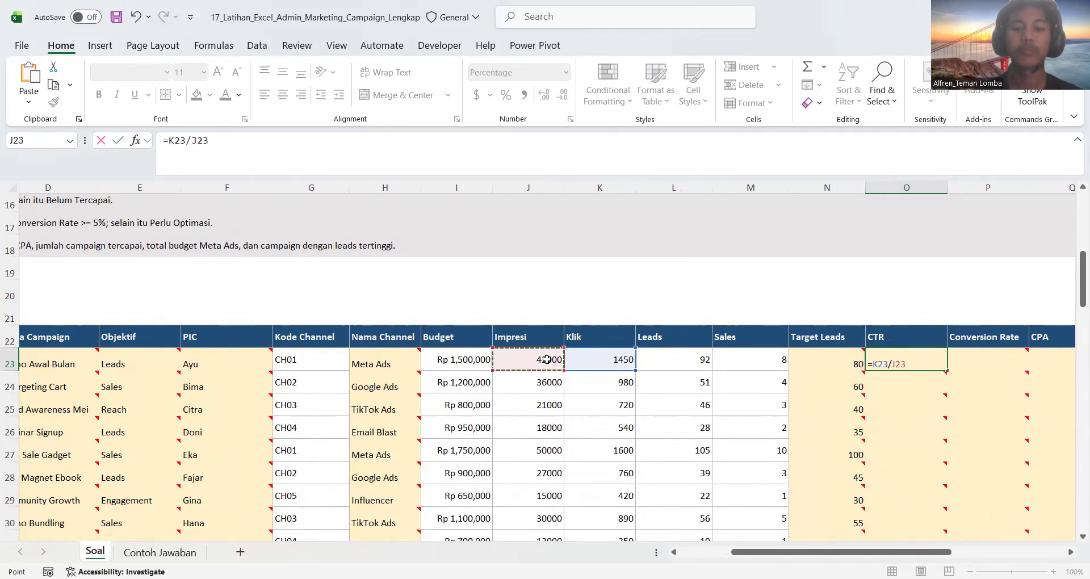
pyautogui.press('Return')
pyautogui.hscroll(2, 820, 365)
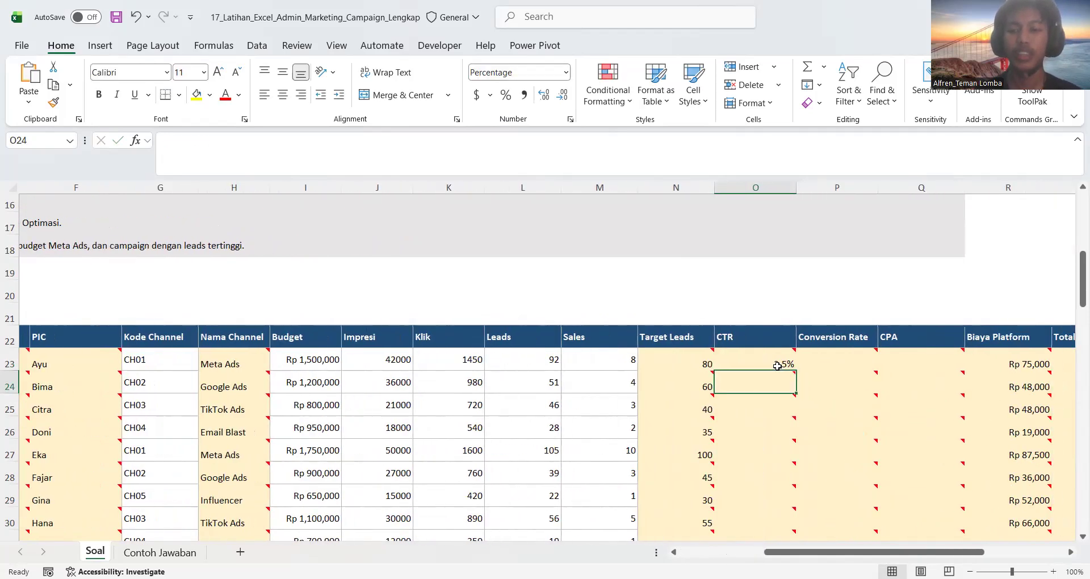
# Fill the CTR formula from O23 down the rest of the campaign table
pyautogui.click(783, 364)
pyautogui.scroll(-1, 780, 365)
pyautogui.doubleClick(789, 329)
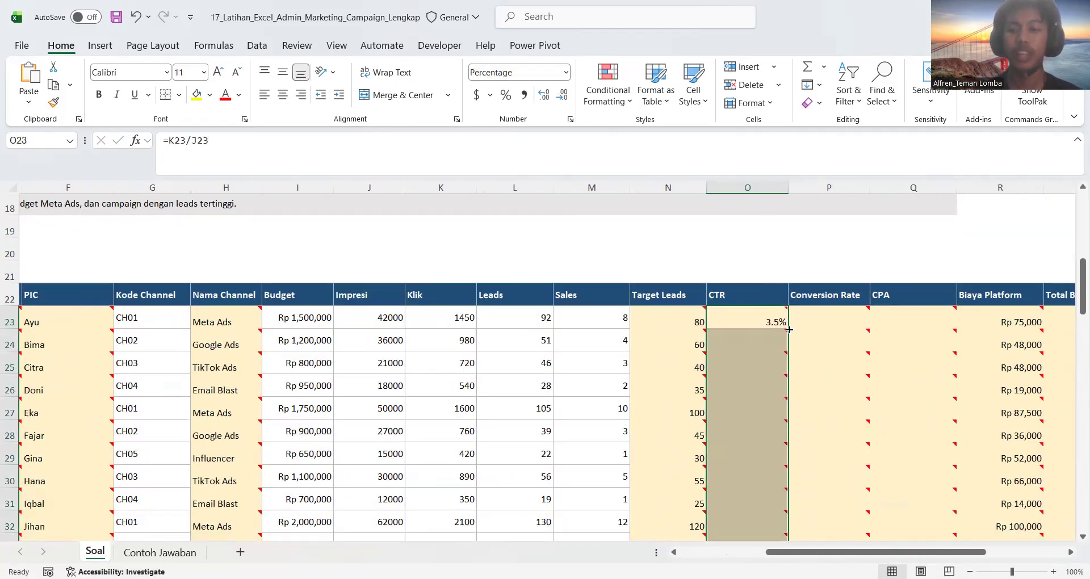
# Check the Conversion Rate instruction and calculate it in P23 as Leads divided by Klik with =L23/K23
pyautogui.hscroll(-5, 573, 330)
pyautogui.scroll(3, 573, 330)
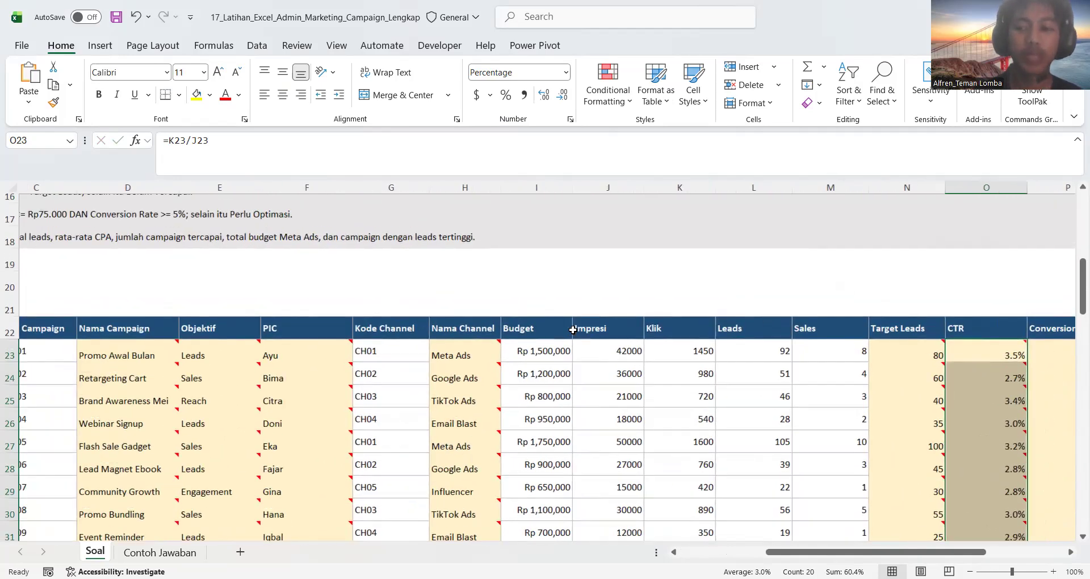
pyautogui.scroll(1, 313, 297)
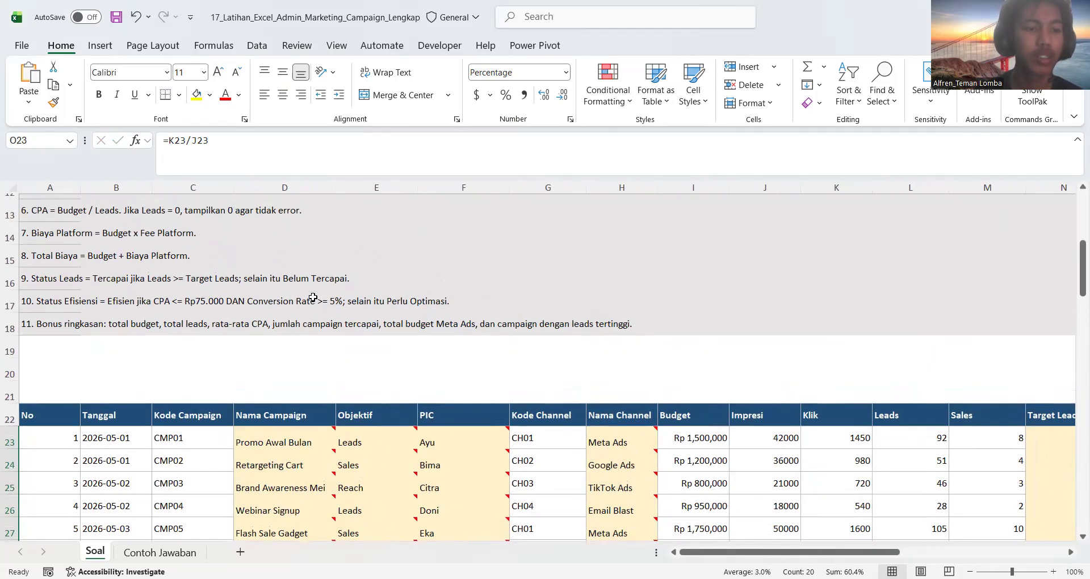
pyautogui.scroll(2, 313, 297)
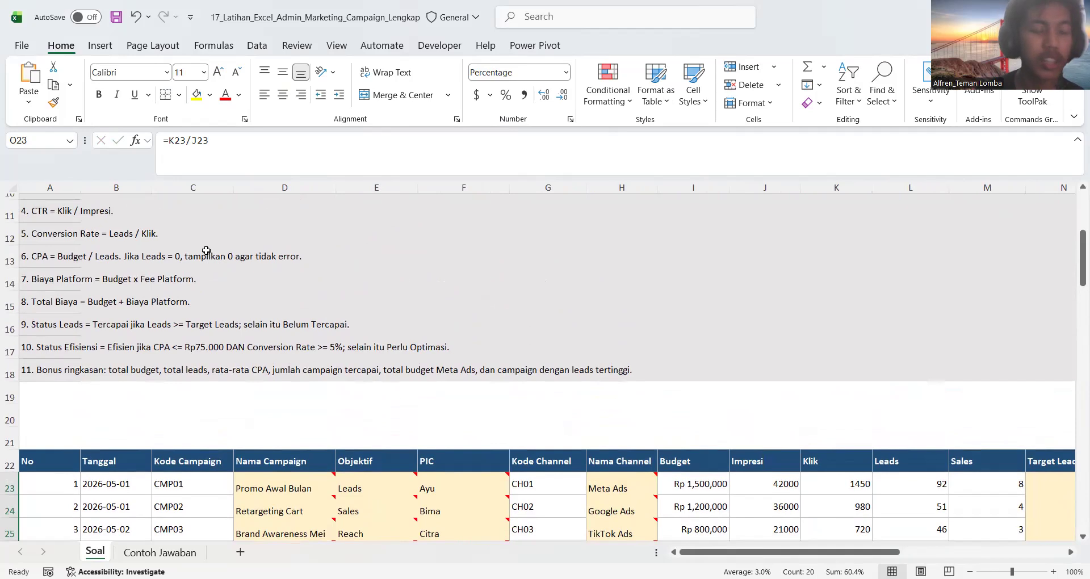
pyautogui.scroll(-2, 470, 382)
pyautogui.hscroll(6, 469, 381)
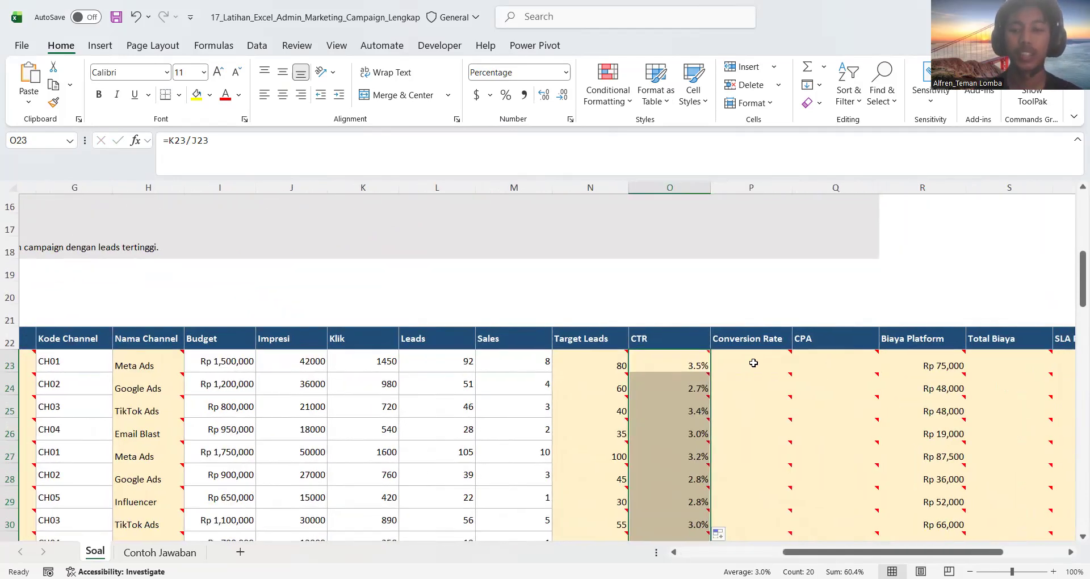
pyautogui.click(748, 363)
pyautogui.write('=')
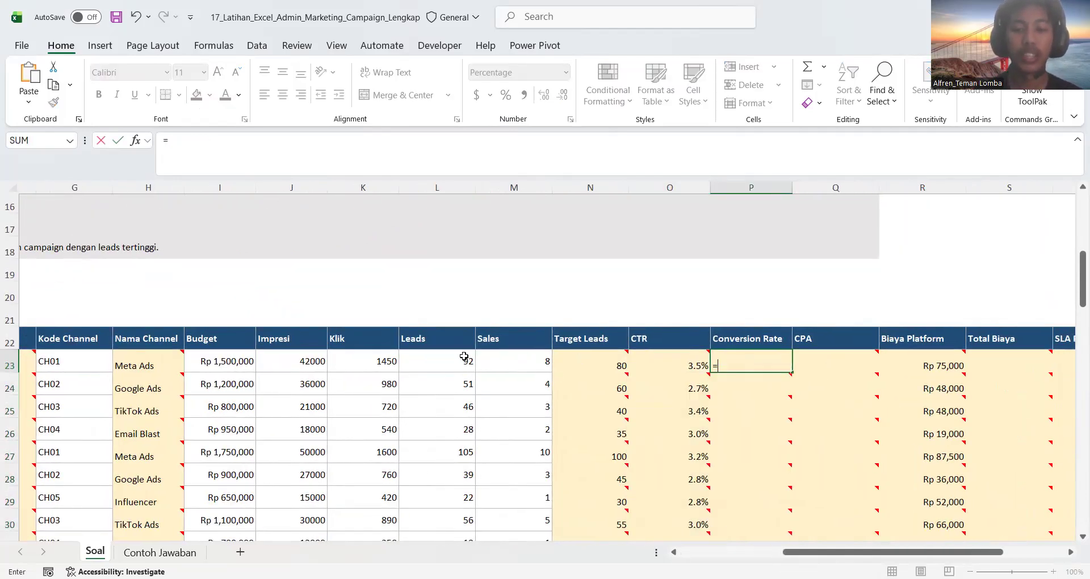
pyautogui.click(449, 357)
pyautogui.write('/')
pyautogui.click(386, 359)
pyautogui.press('Return')
# Fill the Conversion Rate formula from P23 down the column and read the CPA instruction
pyautogui.click(757, 363)
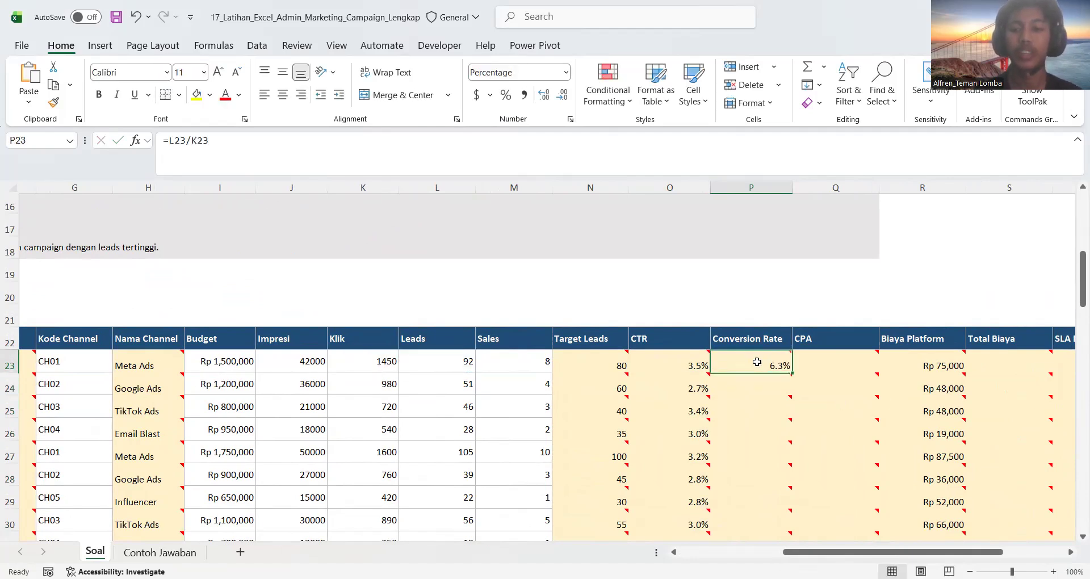
pyautogui.doubleClick(791, 373)
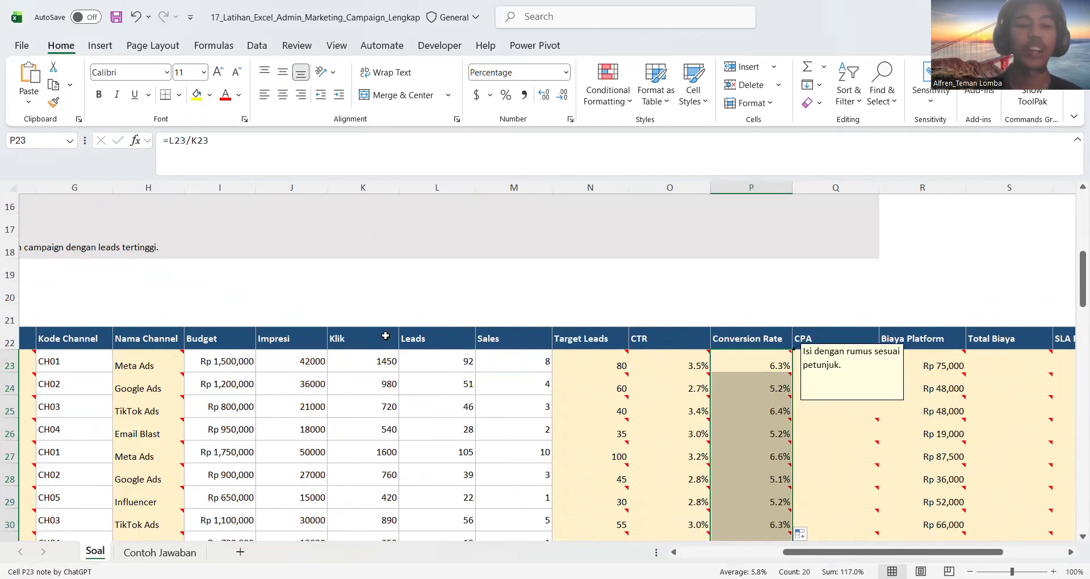
pyautogui.hscroll(-5, 385, 336)
pyautogui.scroll(3, 385, 336)
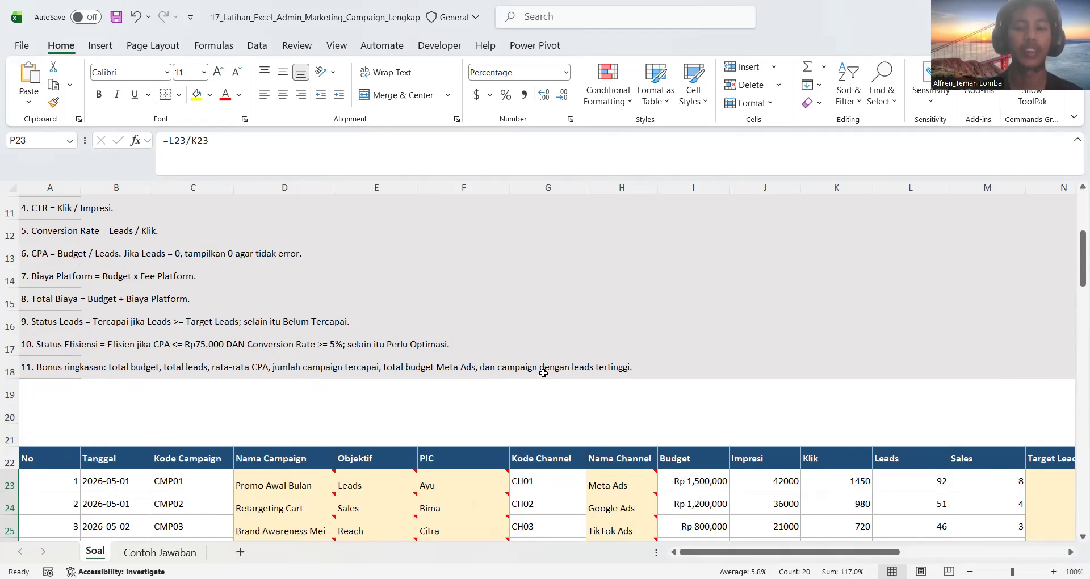
pyautogui.scroll(-3, 543, 373)
pyautogui.hscroll(6, 543, 373)
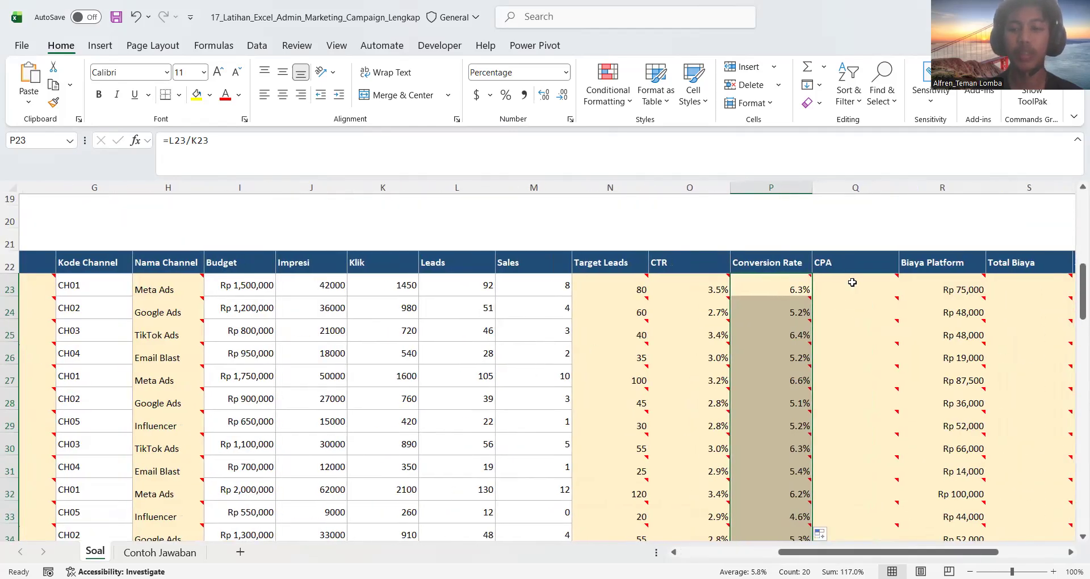
# Look through the Leads values and begin the CPA formula in Q23 with =IF(L23=0,0, so zero leads return 0
pyautogui.click(852, 282)
pyautogui.scroll(-3, 538, 380)
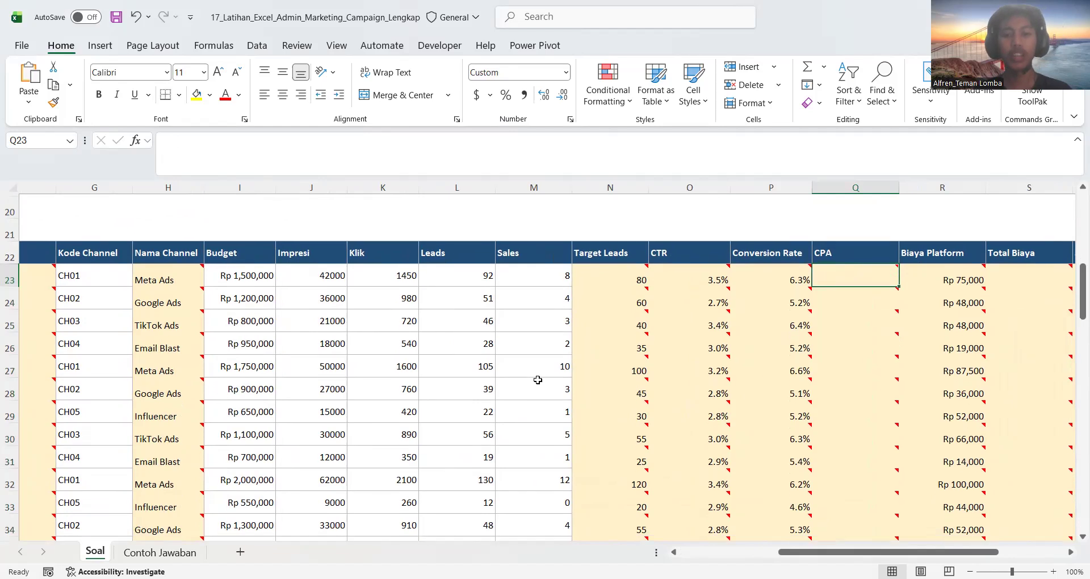
pyautogui.scroll(-2, 487, 396)
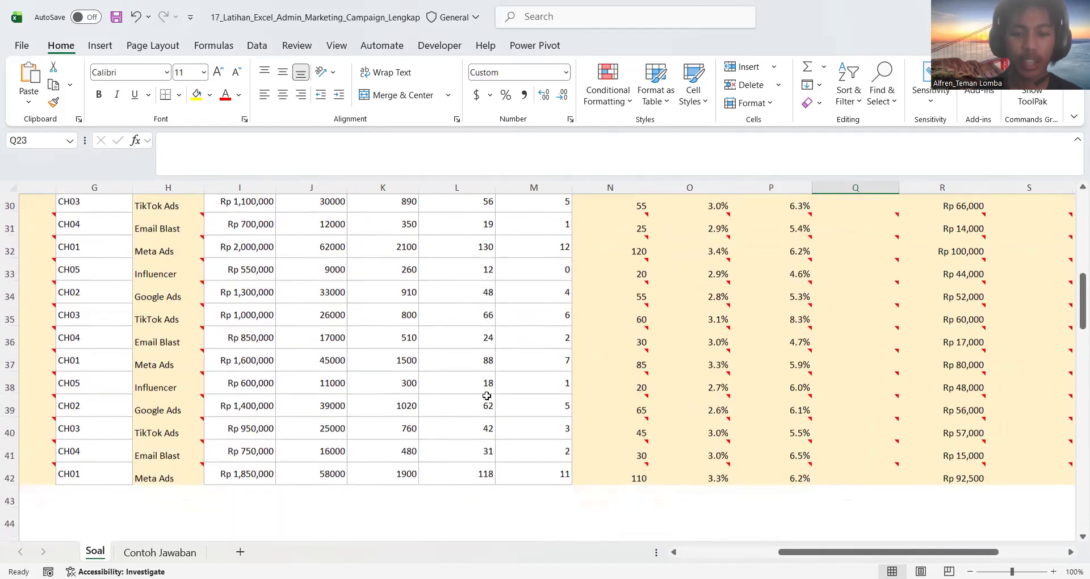
pyautogui.scroll(4, 479, 403)
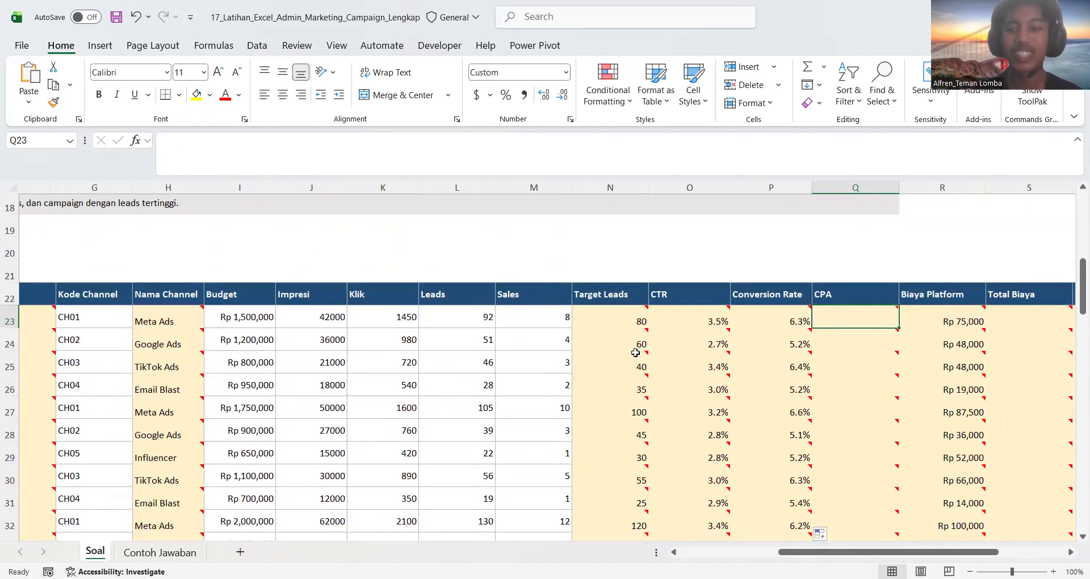
pyautogui.write('=')
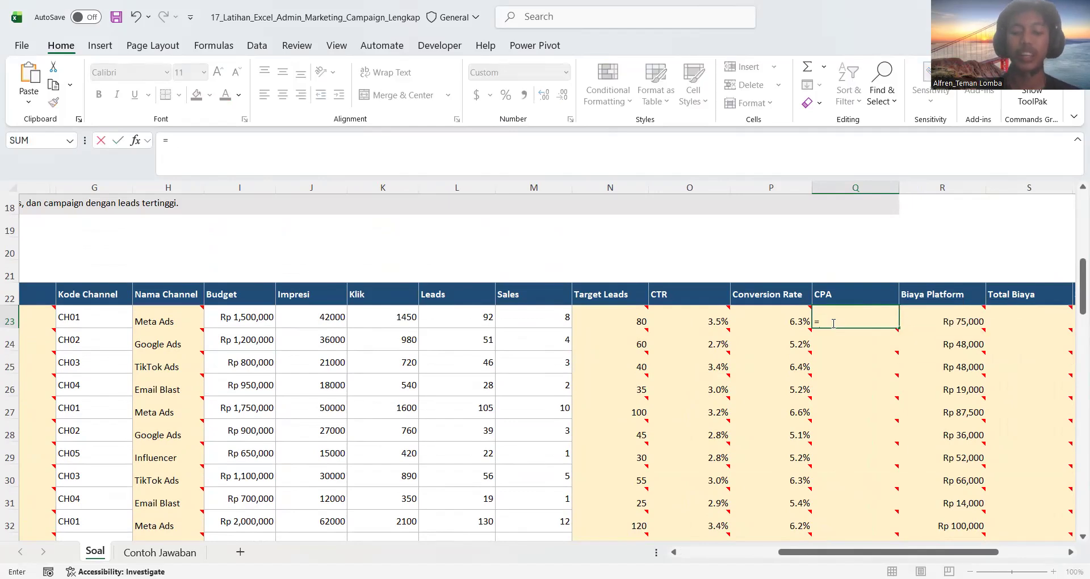
pyautogui.write('IF')
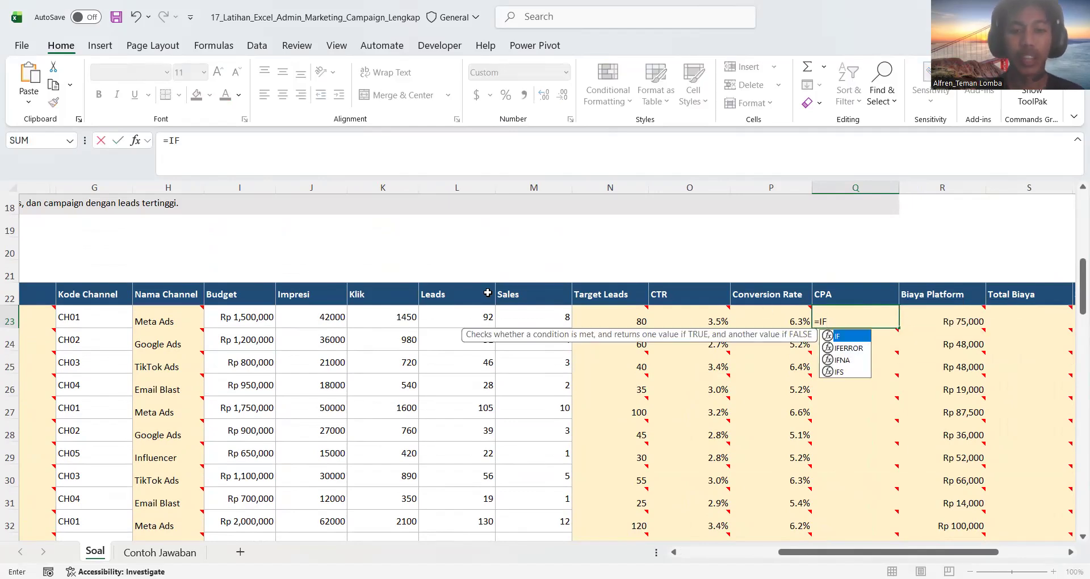
pyautogui.write('(')
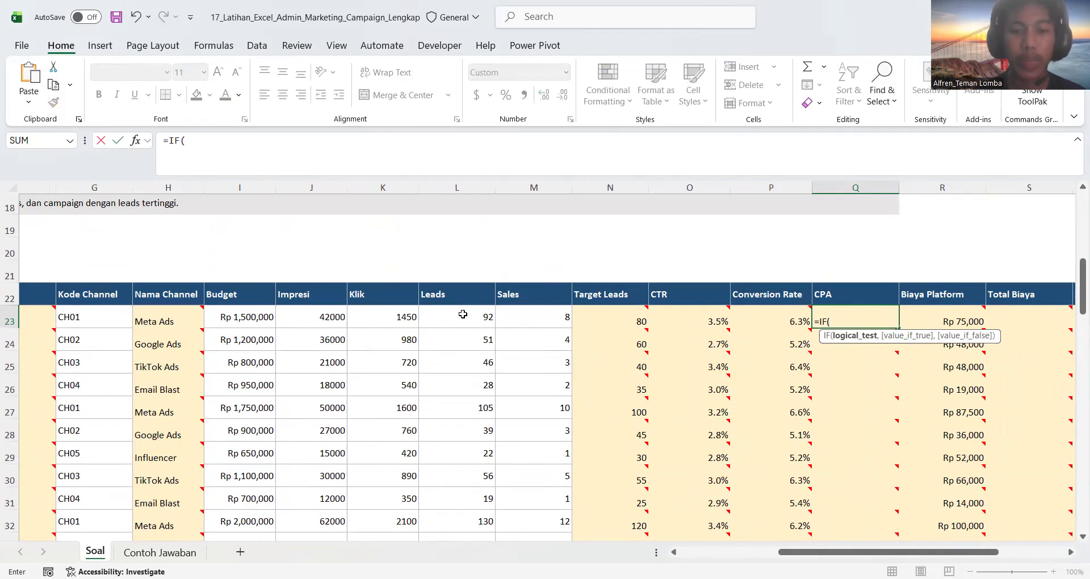
pyautogui.click(462, 315)
pyautogui.write('=')
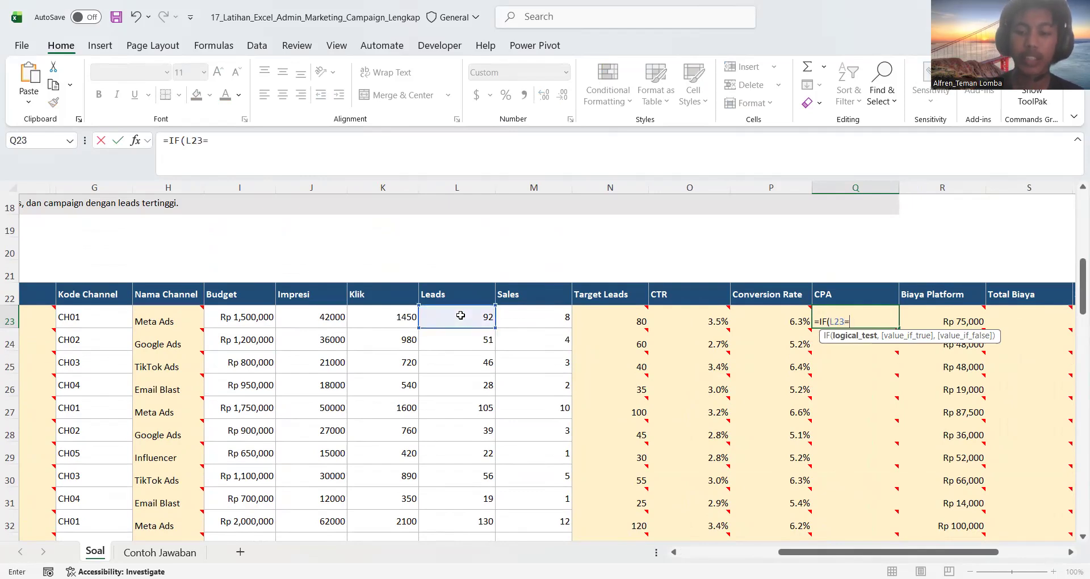
pyautogui.write('0,')
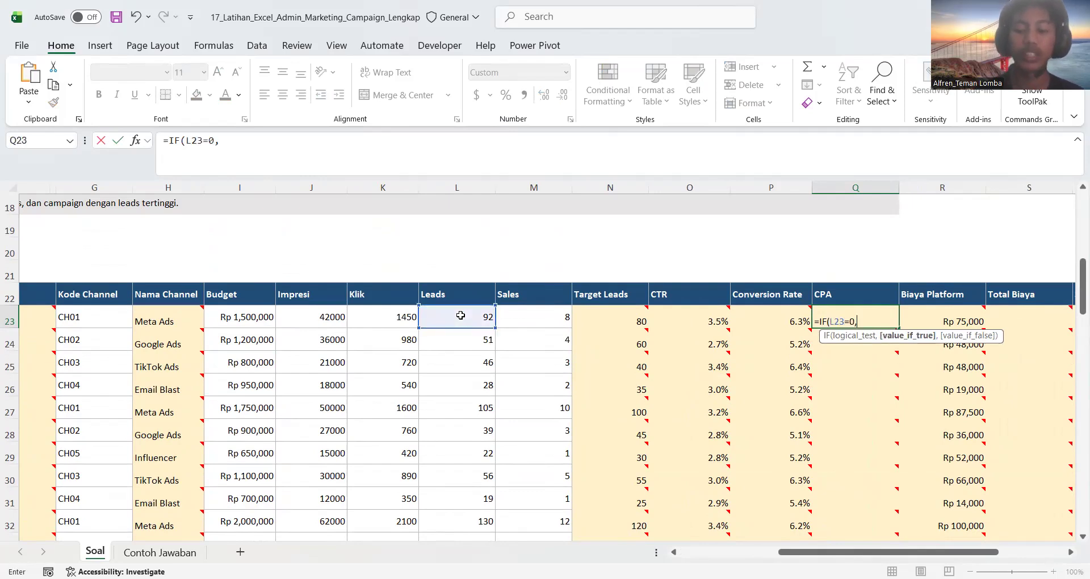
pyautogui.write('0,')
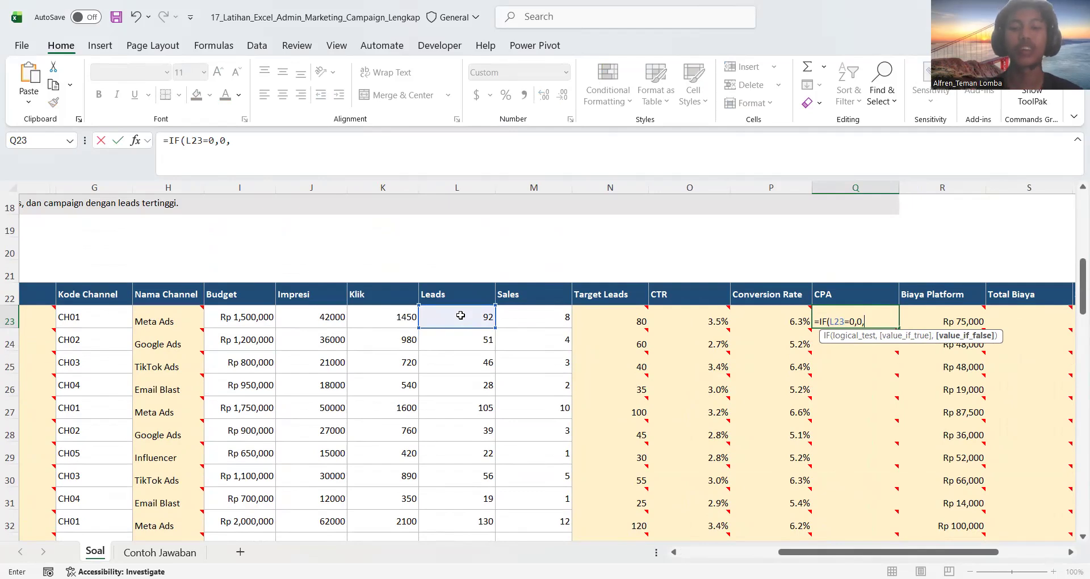
# Recheck the CPA instruction and complete the Q23 formula with Budget divided by Leads, =IF(L23=0,0,I23/L23)
pyautogui.hscroll(-5, 340, 332)
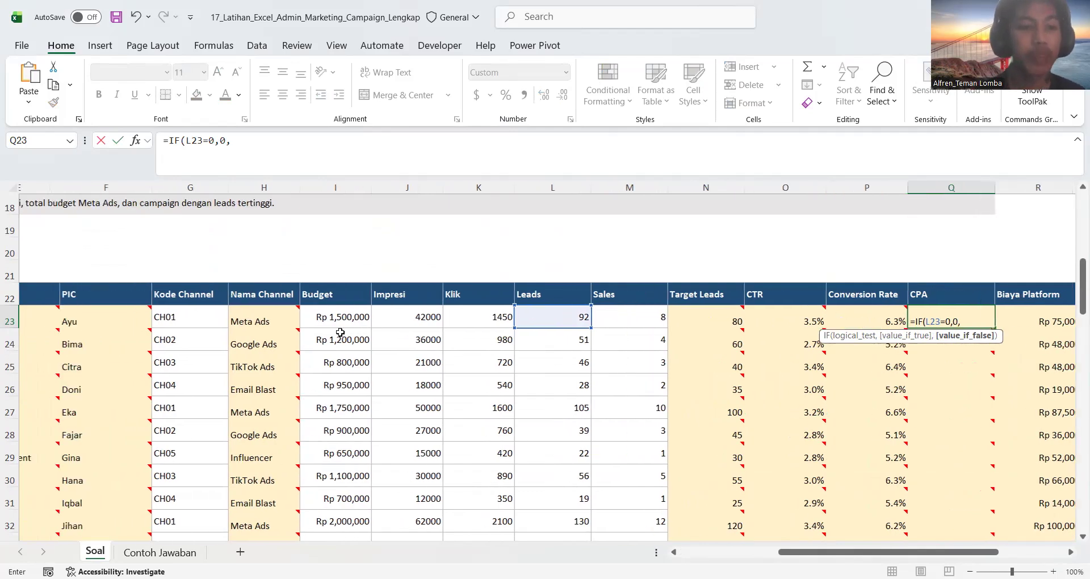
pyautogui.scroll(2, 340, 332)
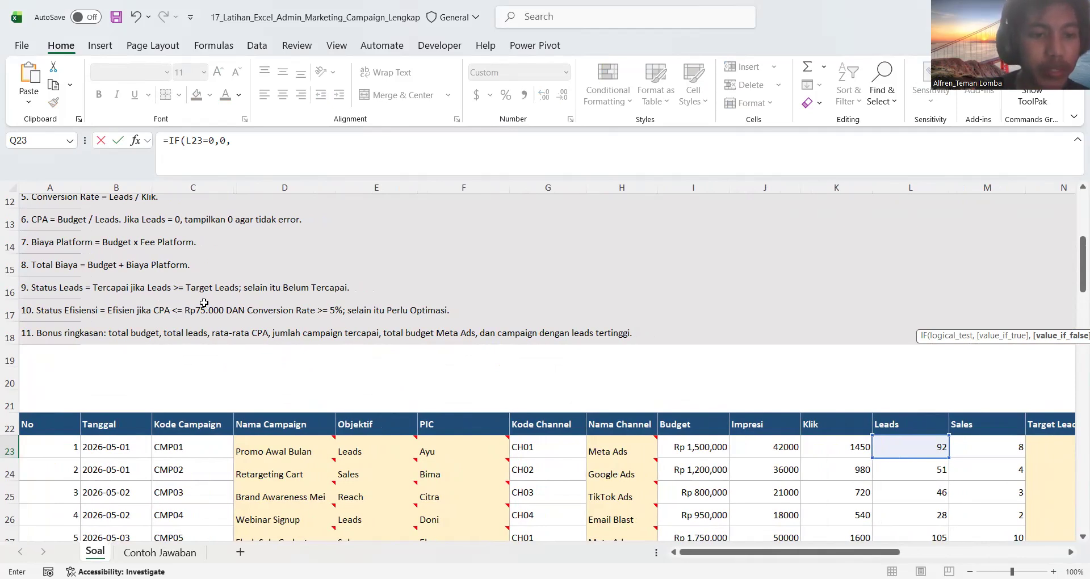
pyautogui.scroll(1, 203, 303)
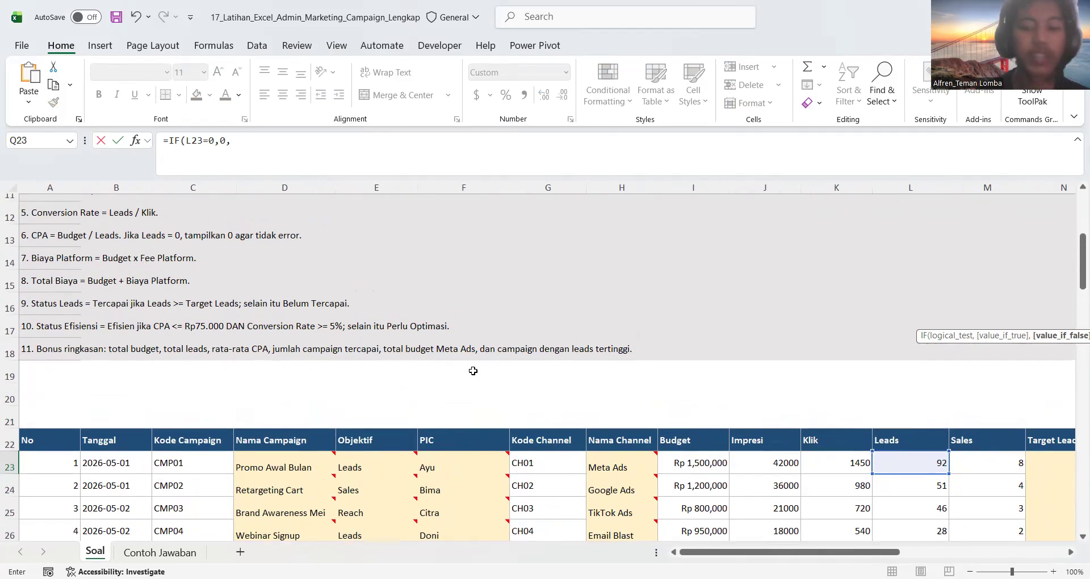
pyautogui.hscroll(3, 473, 371)
pyautogui.hscroll(1, 473, 370)
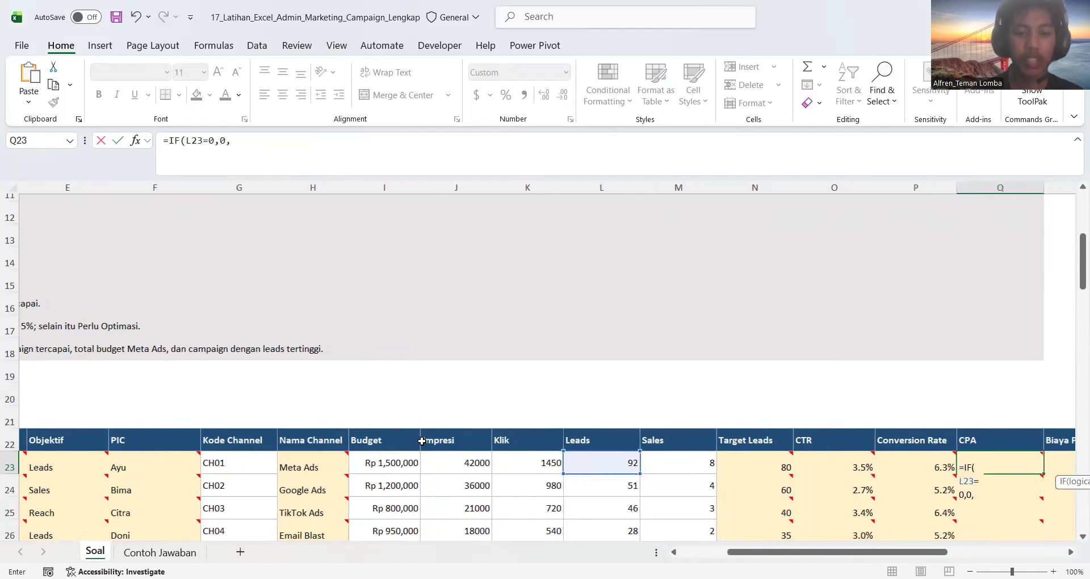
pyautogui.click(399, 465)
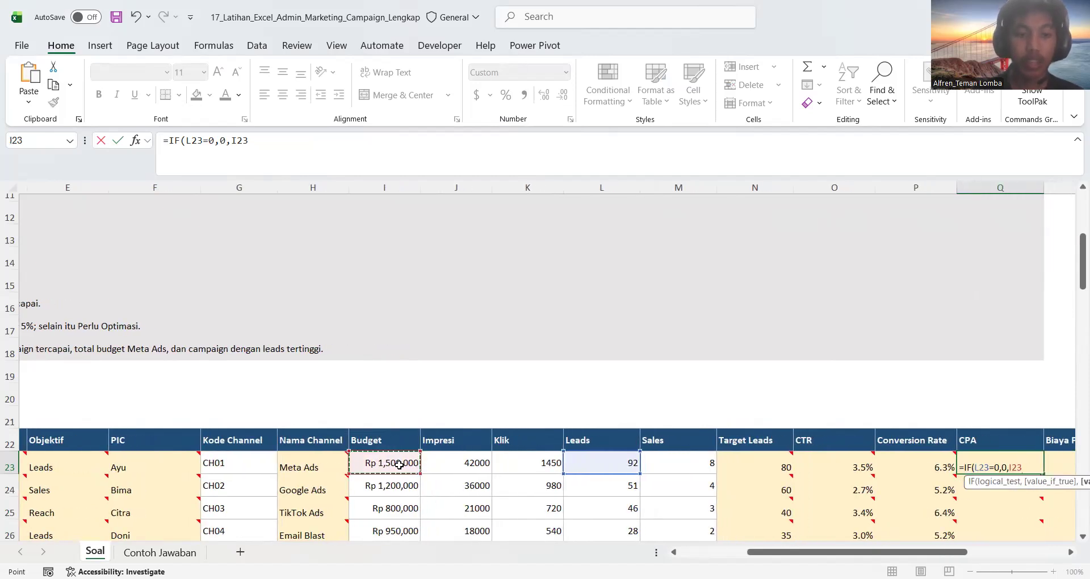
pyautogui.write('/')
pyautogui.click(609, 463)
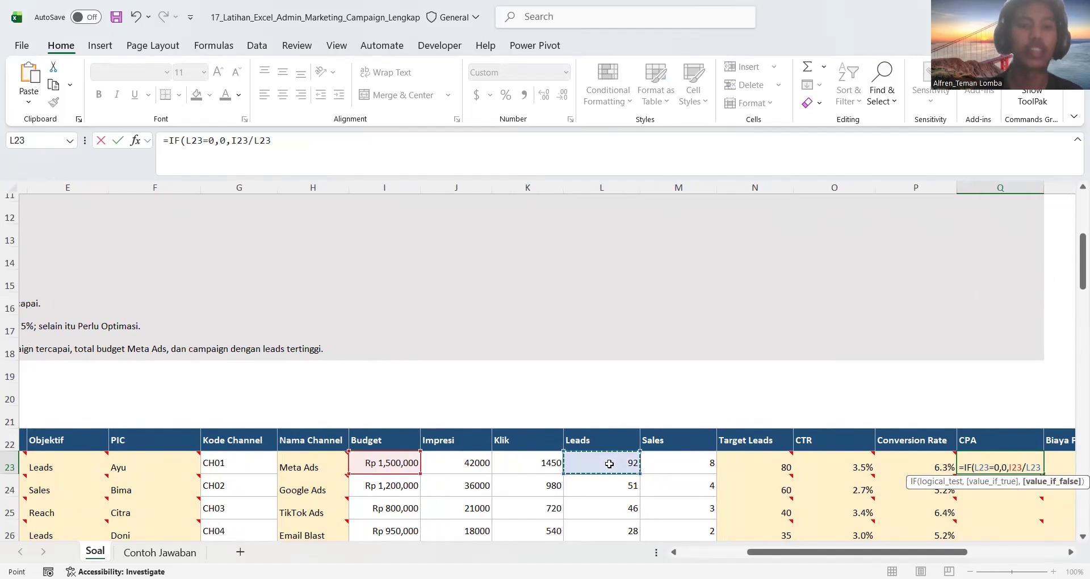
pyautogui.write(')')
pyautogui.press('Return')
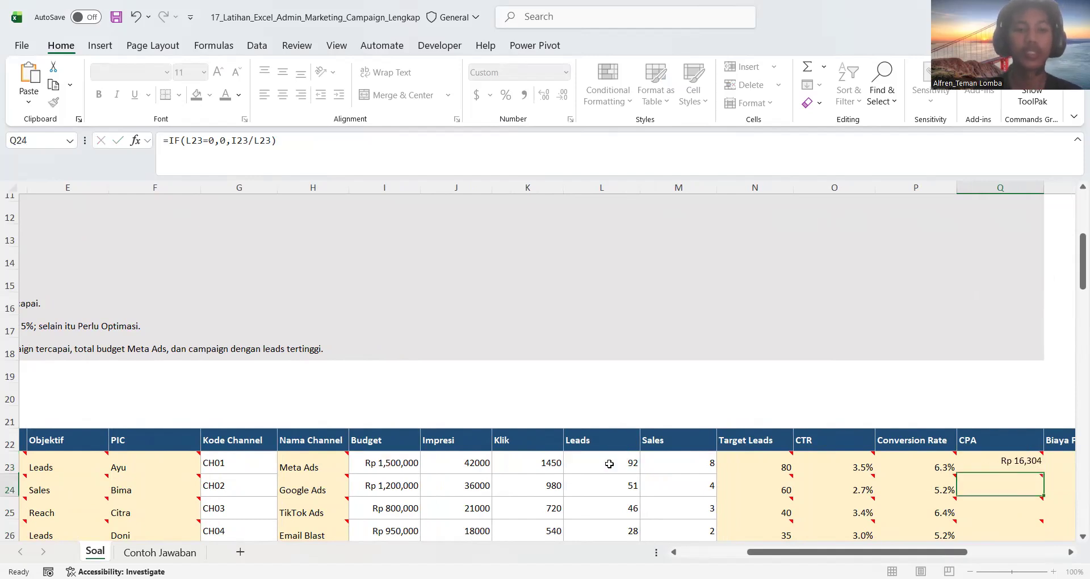
# Fill the CPA formula from Q23 down the column and check the formula in Q23
pyautogui.hscroll(3, 609, 464)
pyautogui.scroll(-2, 709, 398)
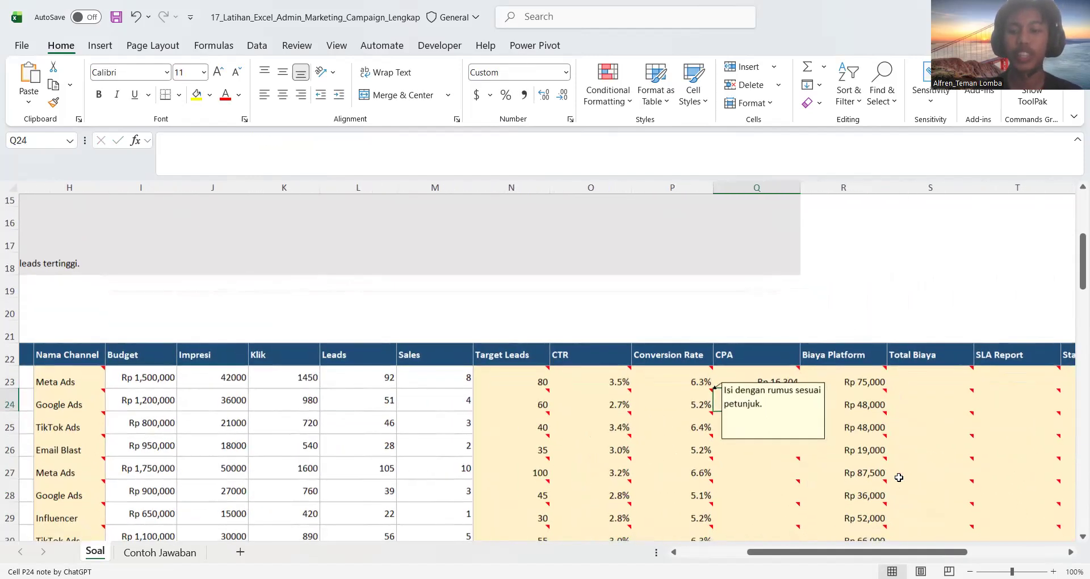
pyautogui.click(732, 343)
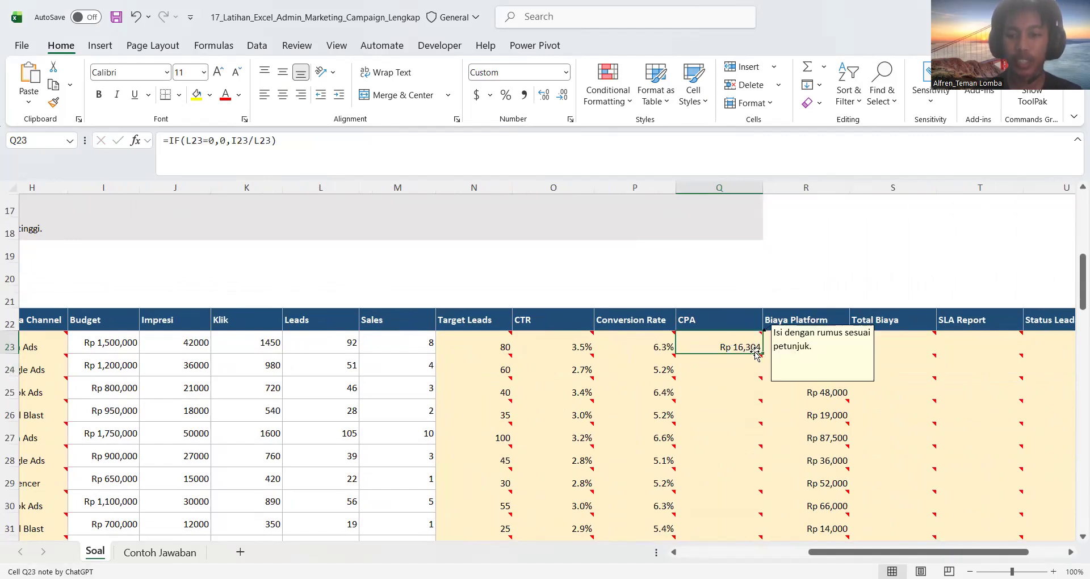
pyautogui.doubleClick(761, 352)
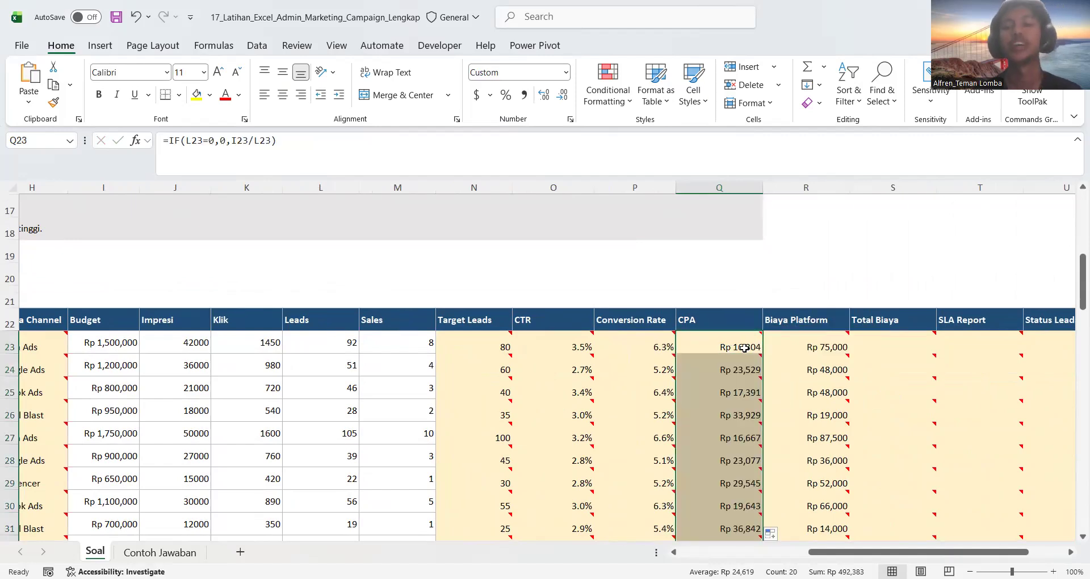
pyautogui.click(744, 348)
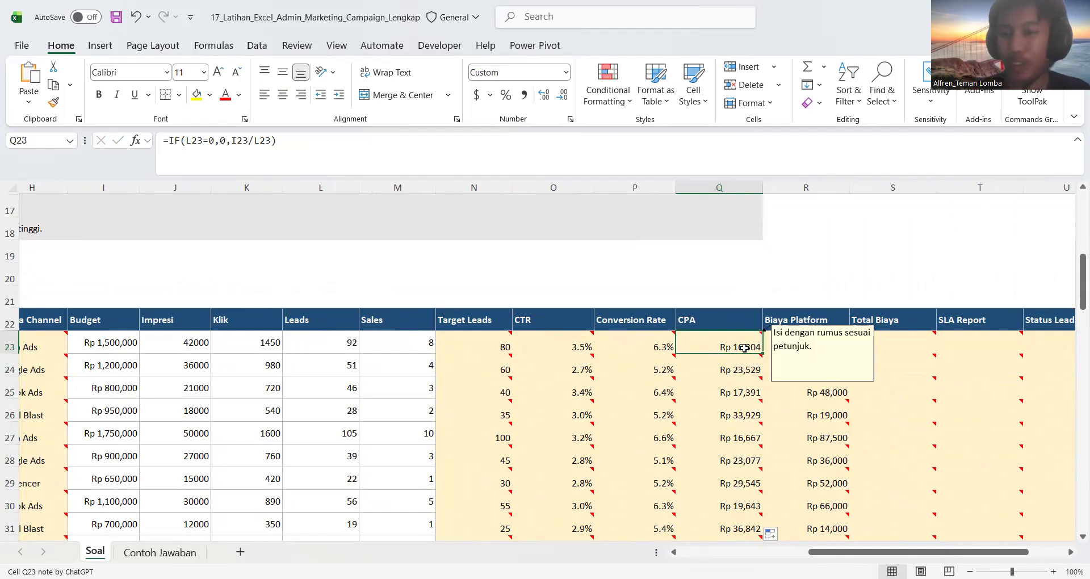
# Review the CPA rule and the following calculation instructions, and compare them with the CPA column and remaining empty columns
pyautogui.hscroll(-5, 446, 318)
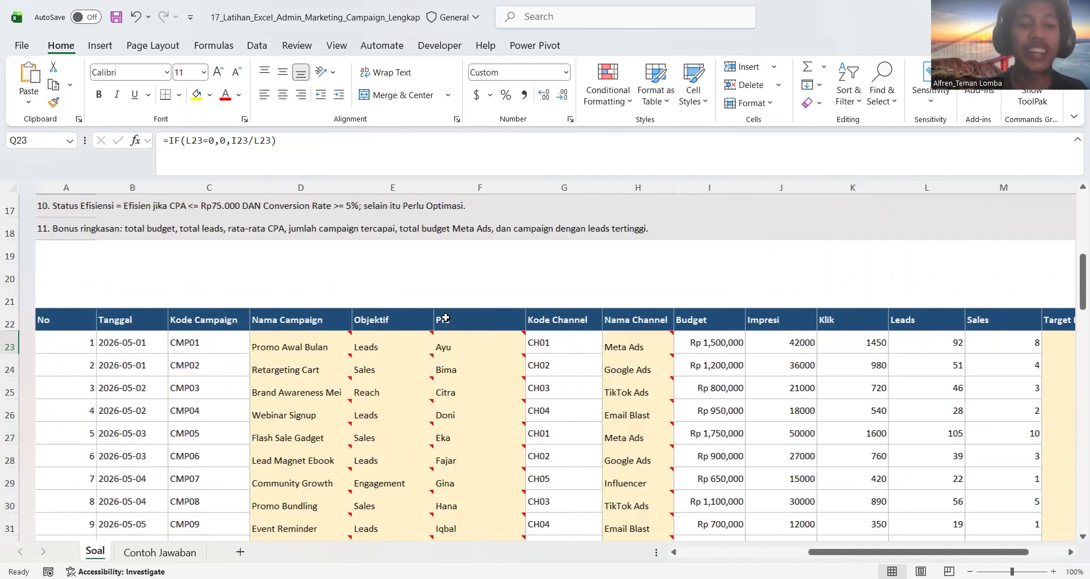
pyautogui.scroll(2, 137, 306)
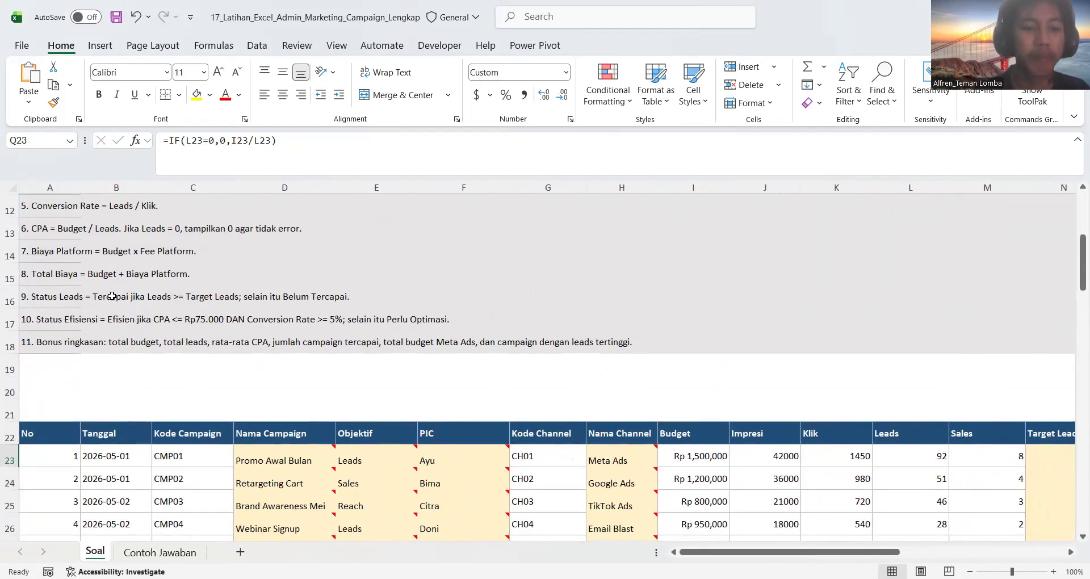
pyautogui.scroll(1, 90, 297)
pyautogui.scroll(1, 90, 297)
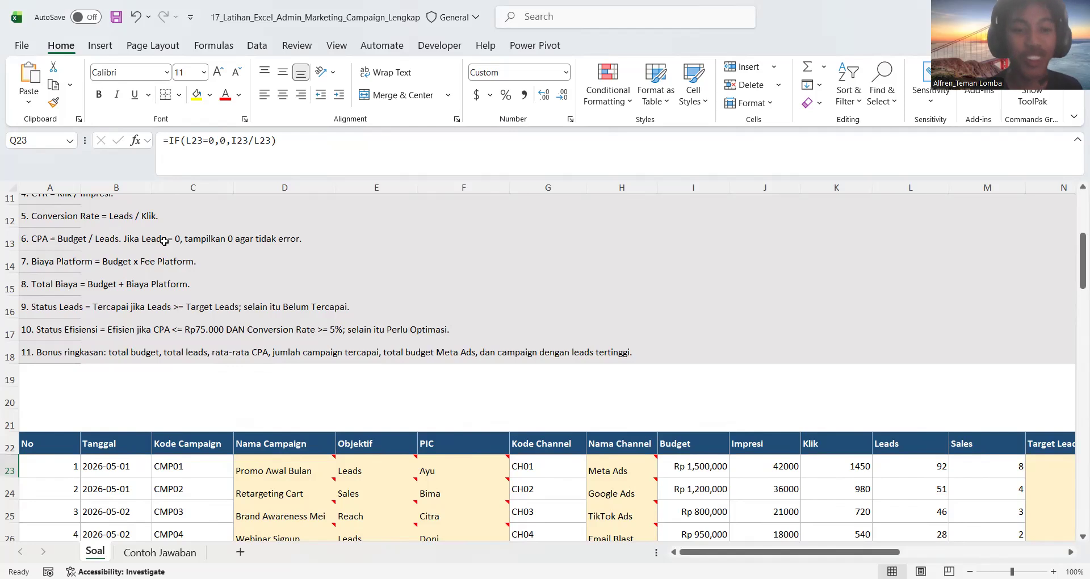
pyautogui.hscroll(3, 462, 323)
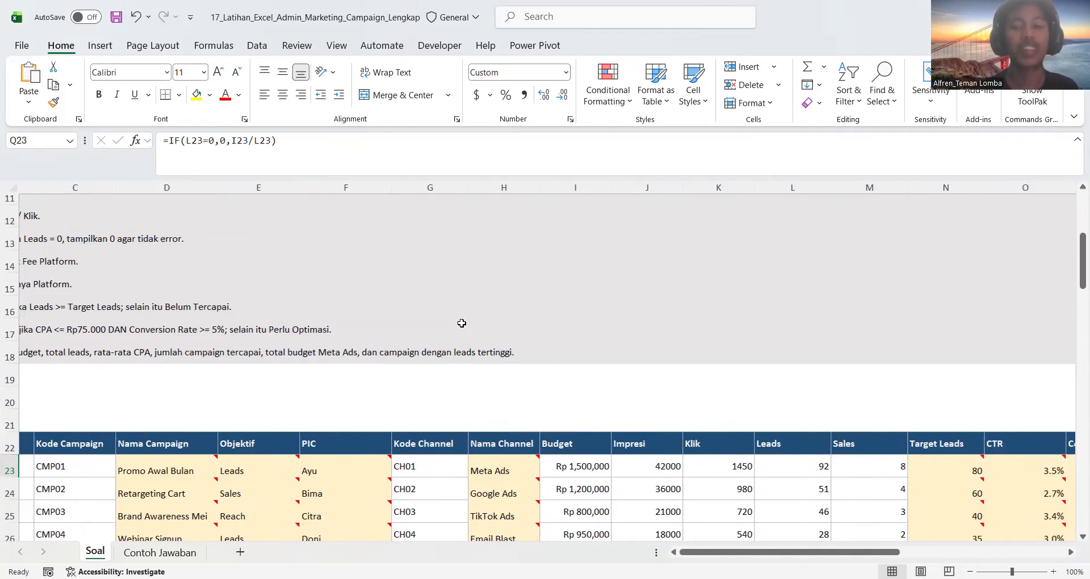
pyautogui.scroll(-2, 462, 323)
pyautogui.hscroll(1, 461, 323)
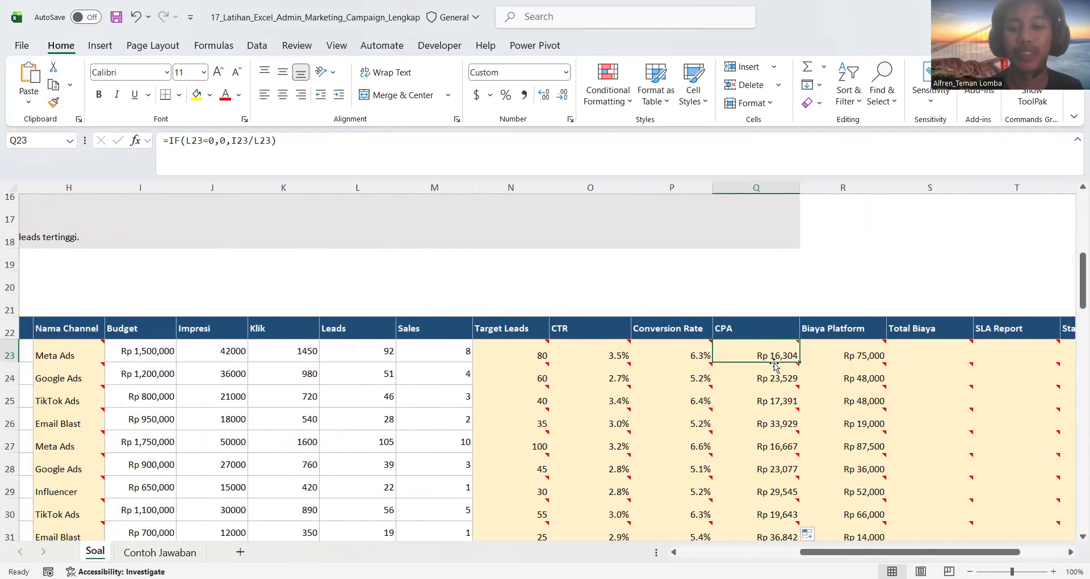
# Recheck the CPA formula in Q23 and read the Total Biaya instruction before filling S23
pyautogui.doubleClick(763, 351)
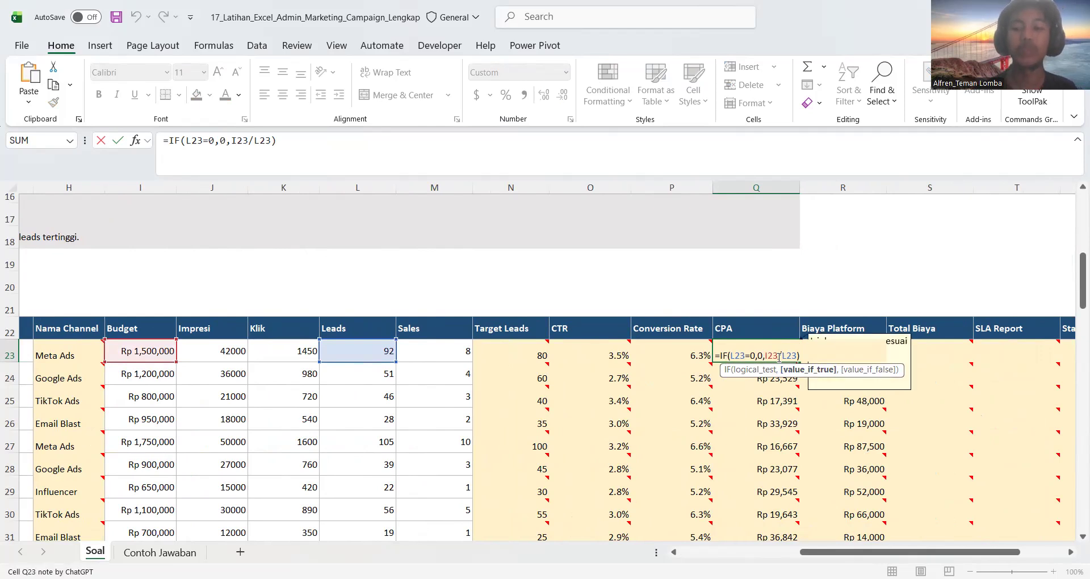
pyautogui.press('Return')
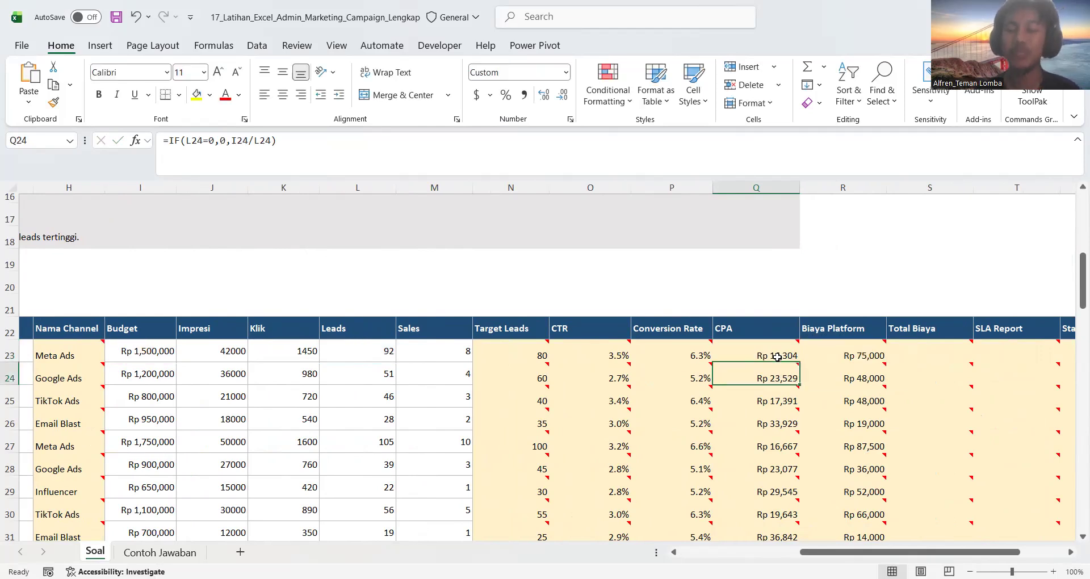
pyautogui.hscroll(1, 794, 354)
pyautogui.click(809, 354)
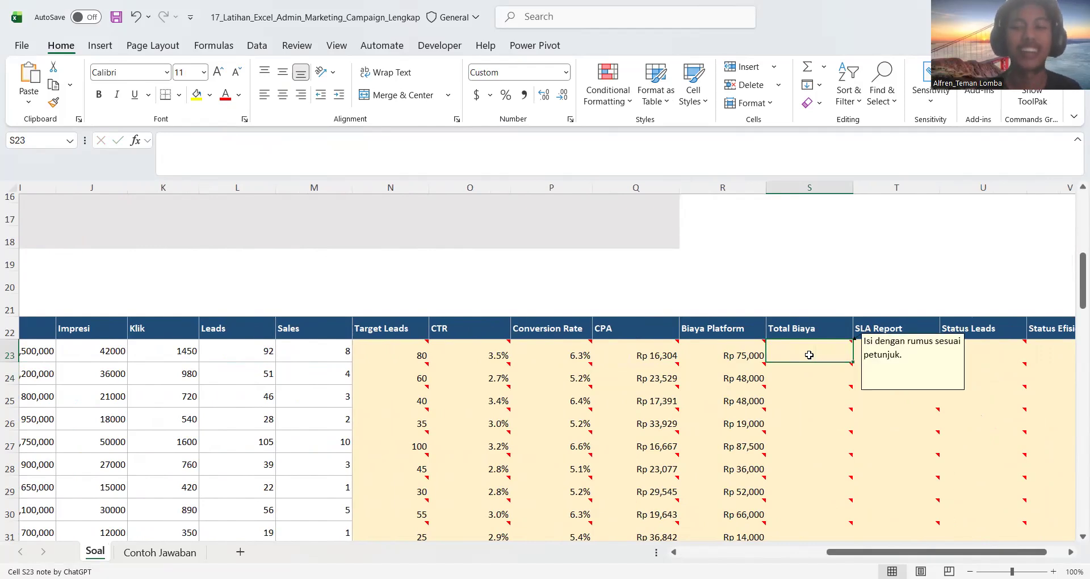
pyautogui.hscroll(-8, 462, 309)
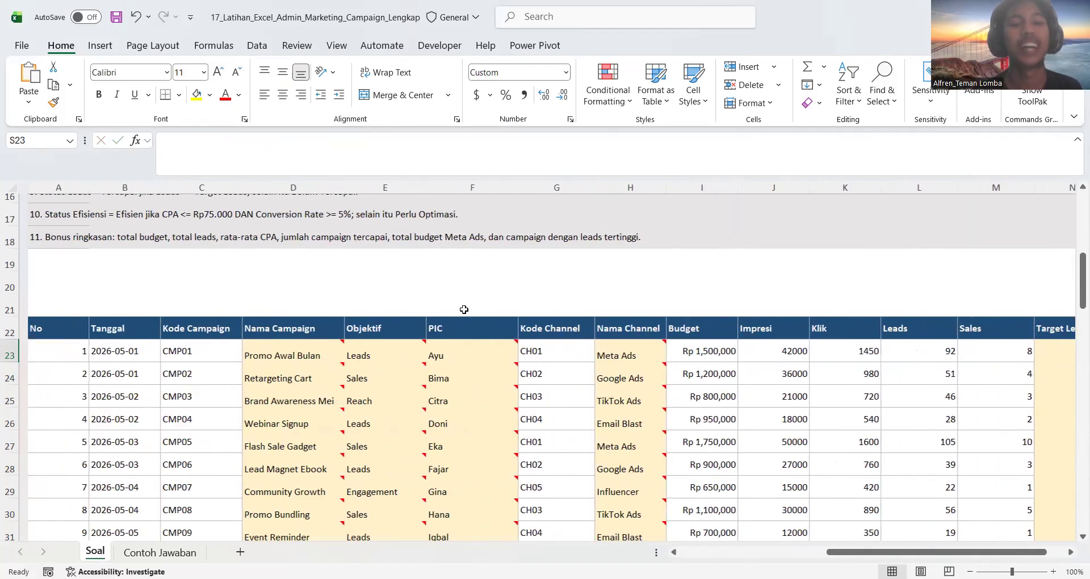
pyautogui.scroll(1, 464, 309)
pyautogui.scroll(1, 464, 310)
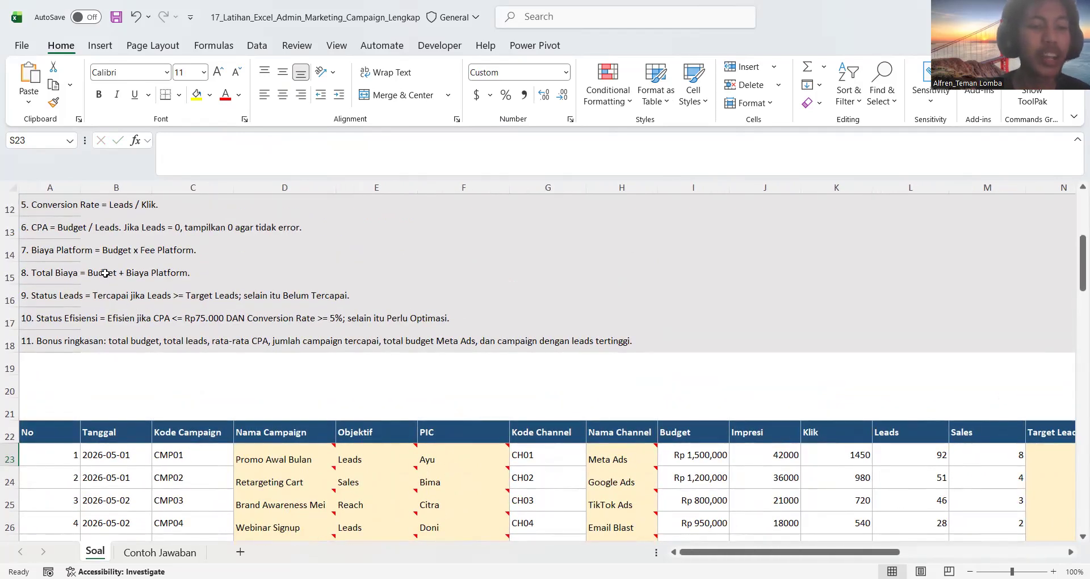
pyautogui.scroll(-2, 502, 344)
pyautogui.hscroll(9, 503, 344)
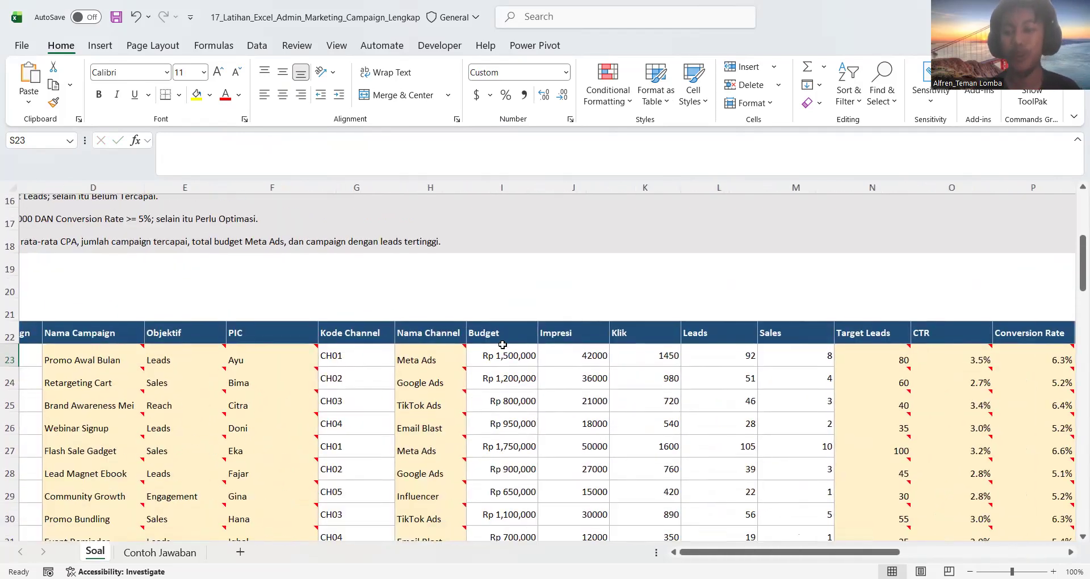
# Enter =I23+R23 in Total Biaya cell S23 to add Budget and Biaya Platform, and fill the formula down the column
pyautogui.write('=')
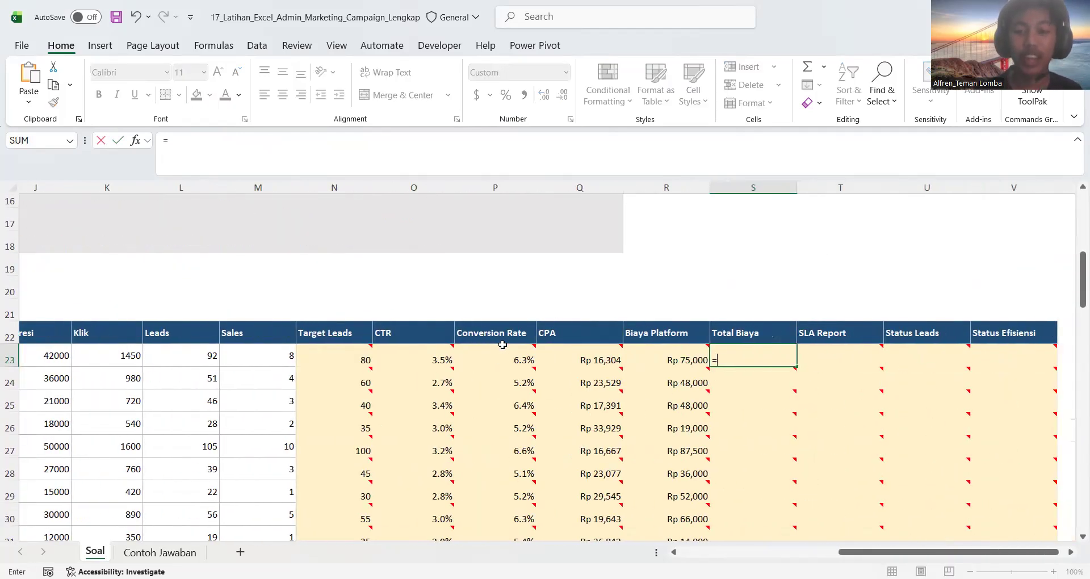
pyautogui.hscroll(-1, 274, 360)
pyautogui.hscroll(-3, 274, 360)
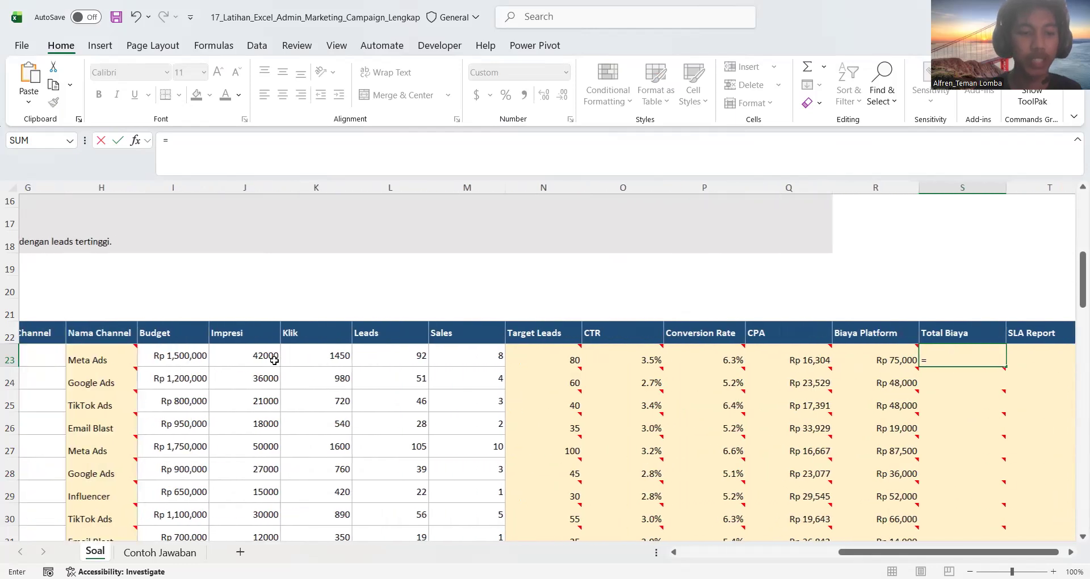
pyautogui.click(195, 356)
pyautogui.write('+')
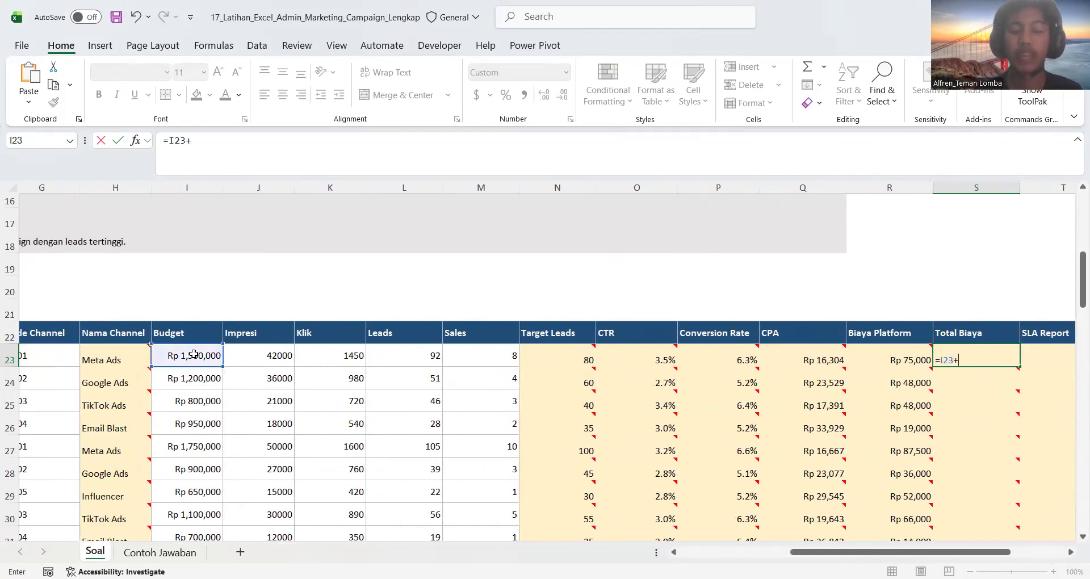
pyautogui.hscroll(3, 445, 364)
pyautogui.click(683, 358)
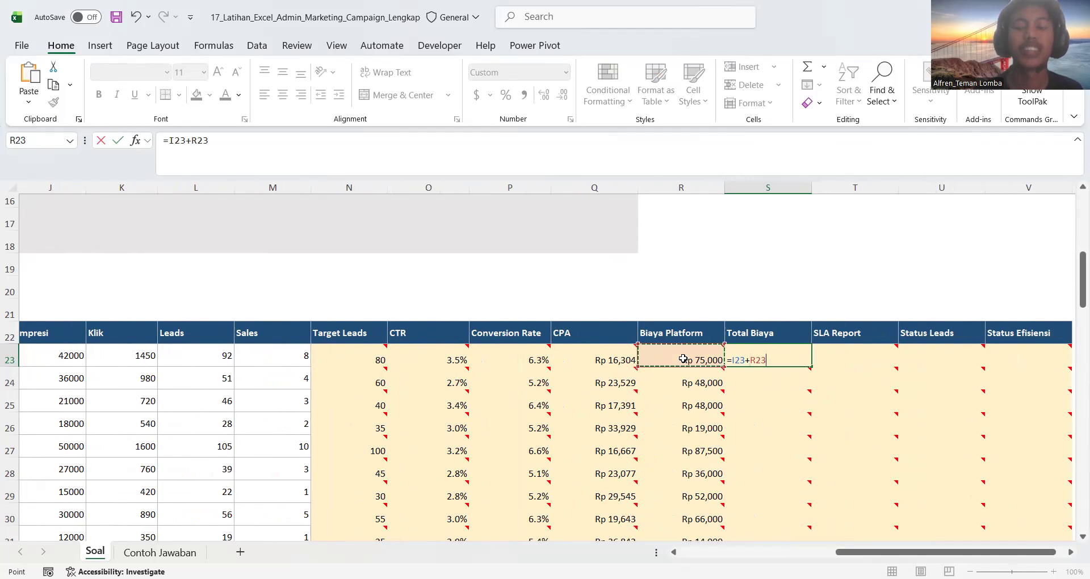
pyautogui.press('Return')
pyautogui.click(808, 356)
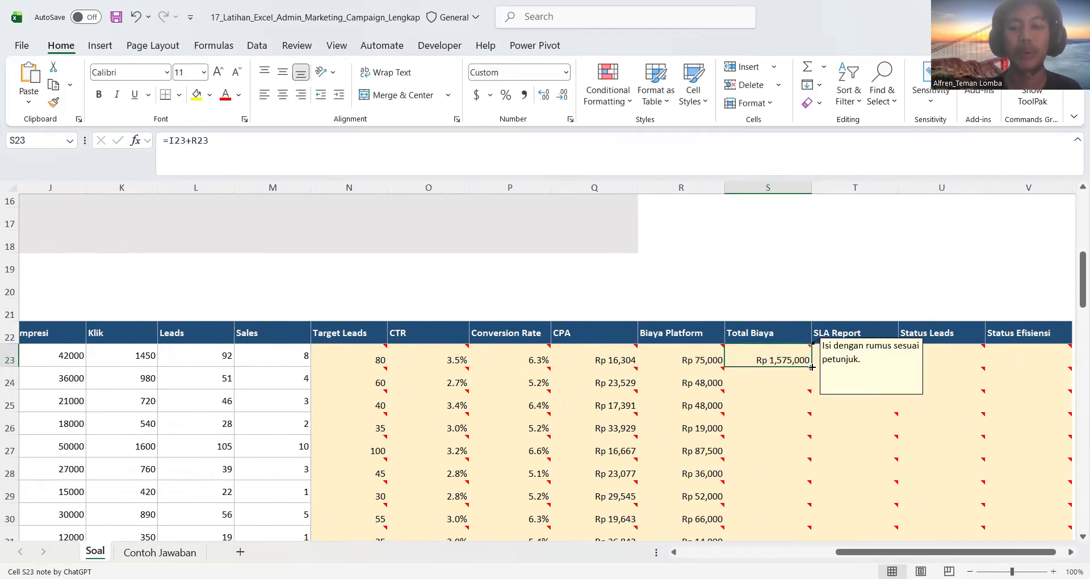
pyautogui.doubleClick(812, 366)
# Check the instruction for the SLA Report column and begin an HLOOKUP formula in T23
pyautogui.click(833, 355)
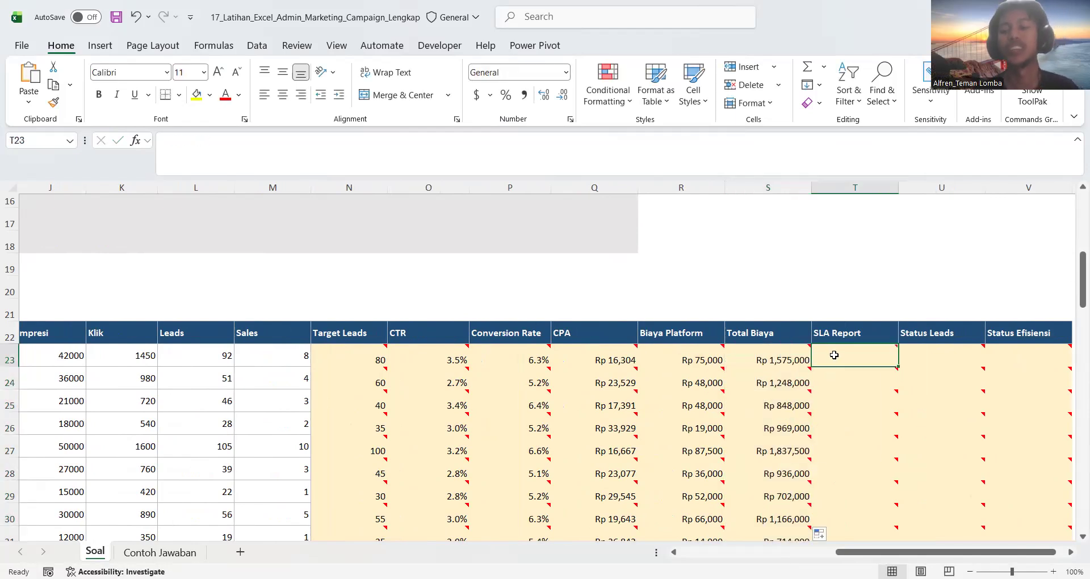
pyautogui.hscroll(-10, 428, 325)
pyautogui.scroll(1, 428, 324)
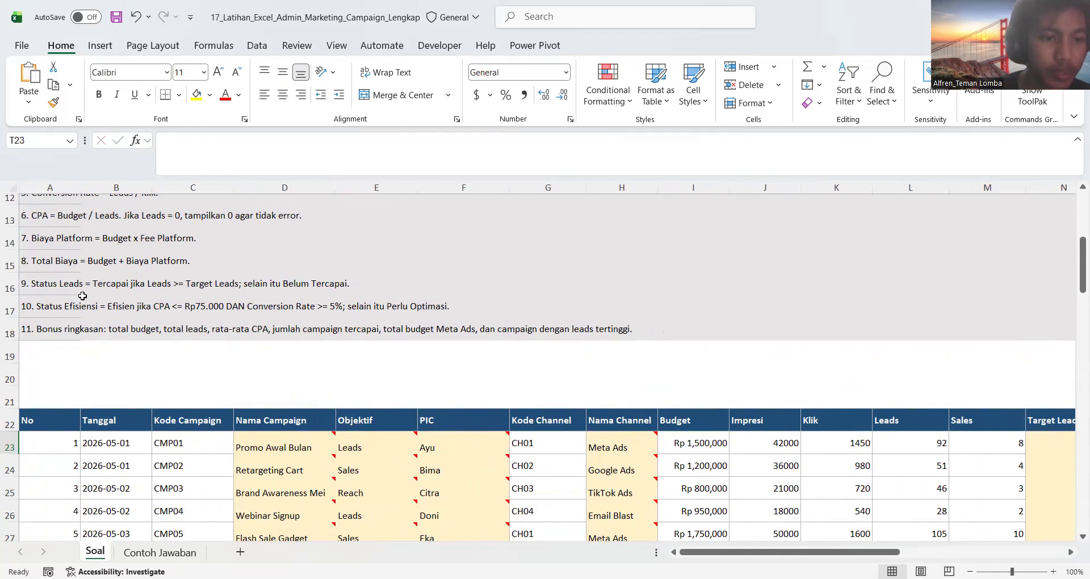
pyautogui.scroll(2, 82, 296)
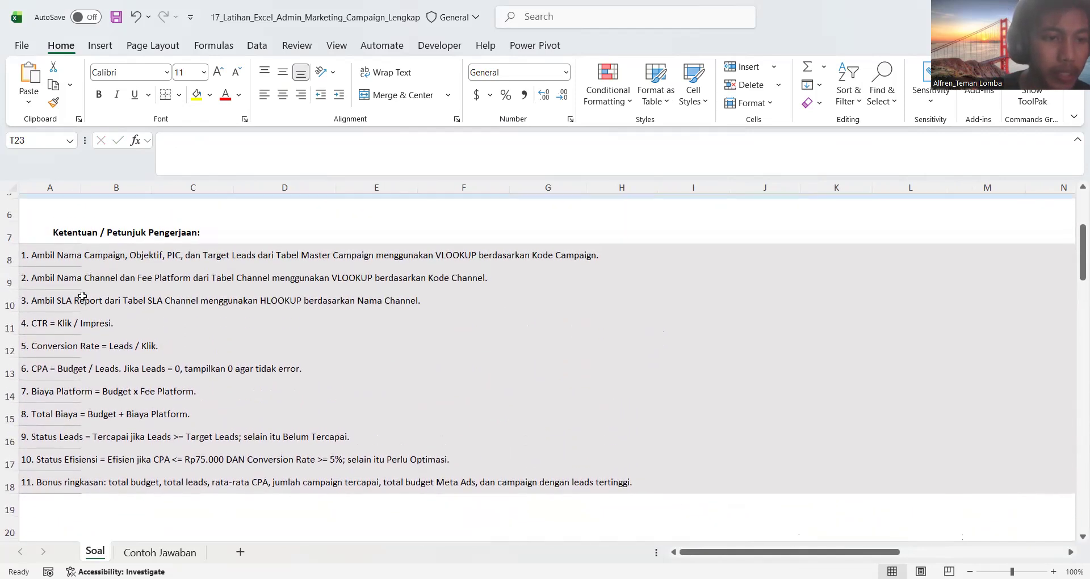
pyautogui.click(85, 302)
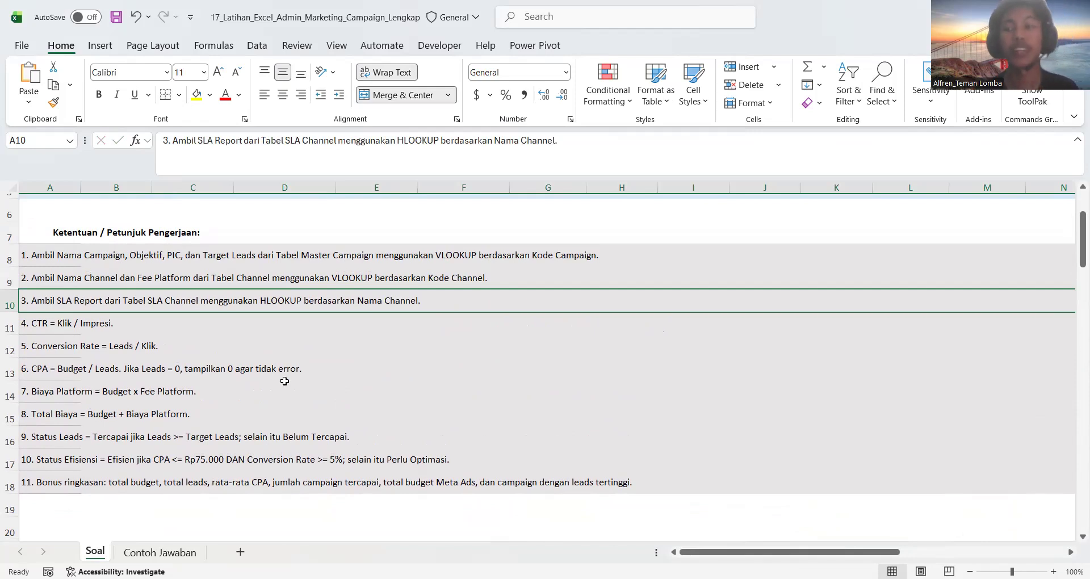
pyautogui.scroll(-6, 284, 381)
pyautogui.hscroll(5, 285, 381)
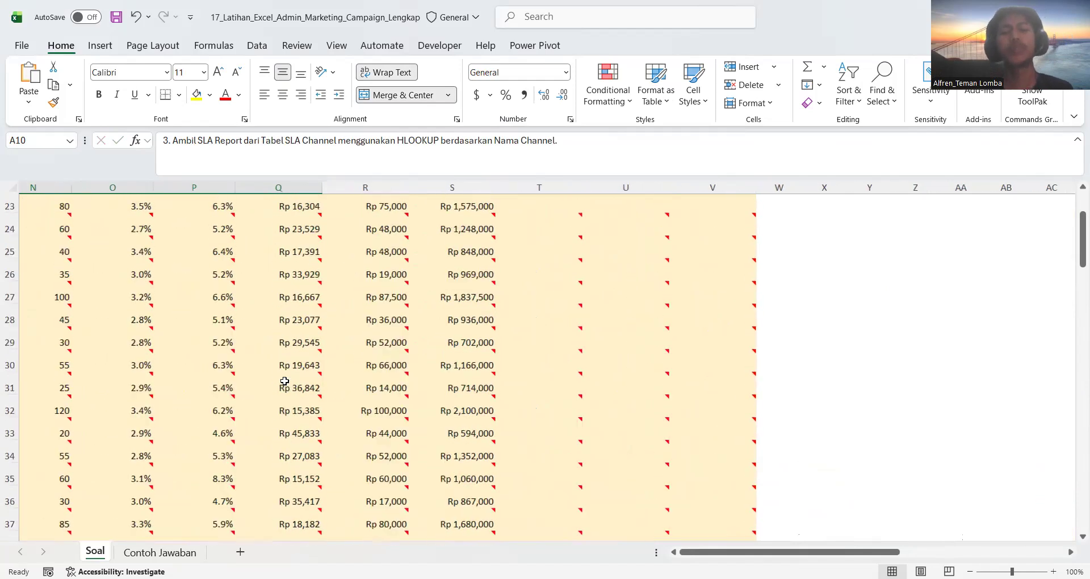
pyautogui.scroll(1, 285, 381)
pyautogui.click(537, 239)
pyautogui.write('=')
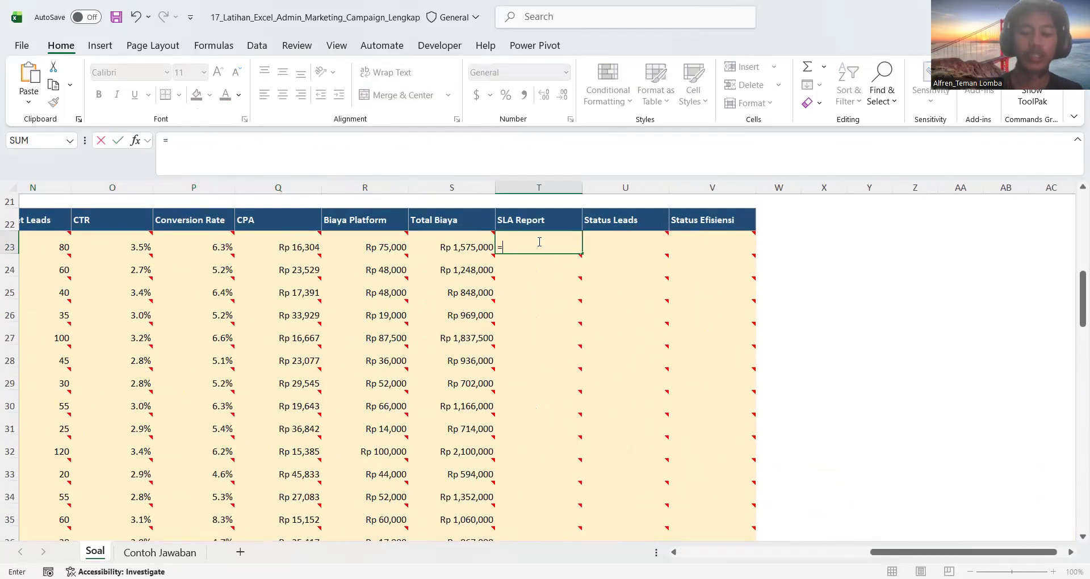
pyautogui.write('HLOO')
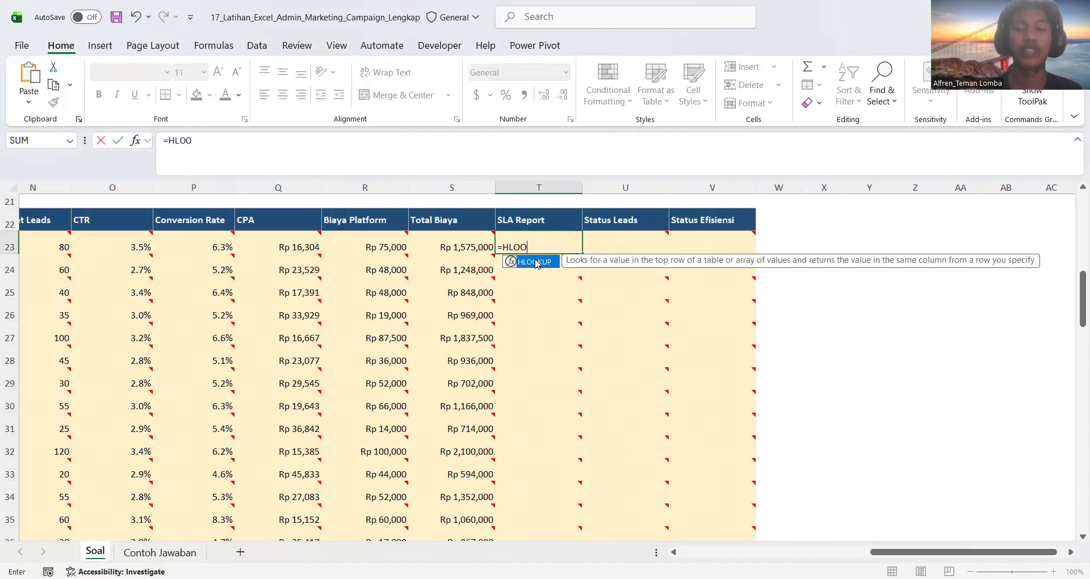
pyautogui.doubleClick(535, 261)
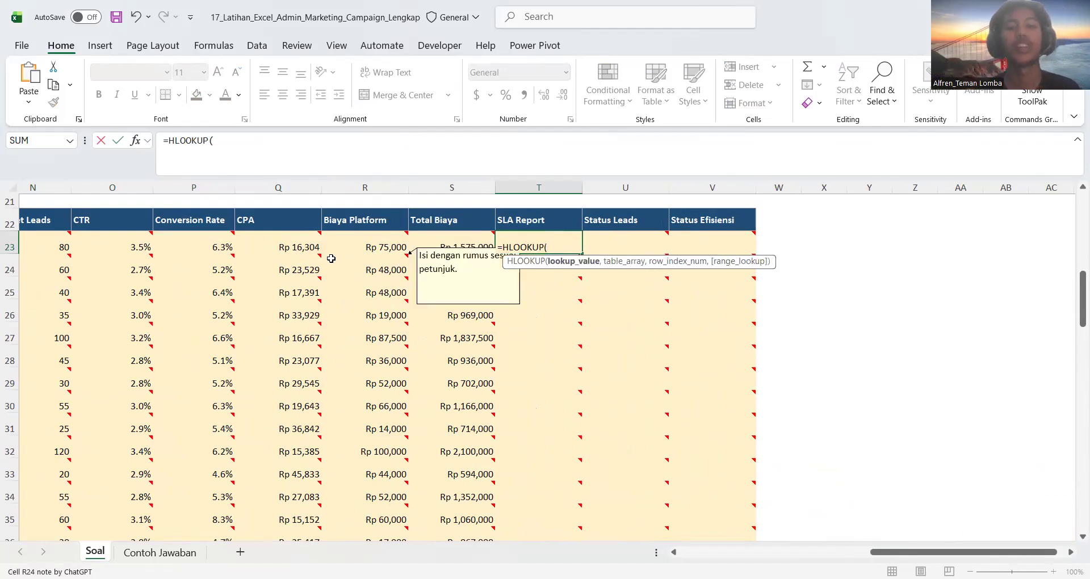
# Recheck the SLA Report instruction and use the Nama Channel cell H23 as the HLOOKUP lookup value
pyautogui.hscroll(-5, 330, 259)
pyautogui.scroll(1, 330, 258)
pyautogui.hscroll(-4, 331, 258)
pyautogui.scroll(4, 329, 257)
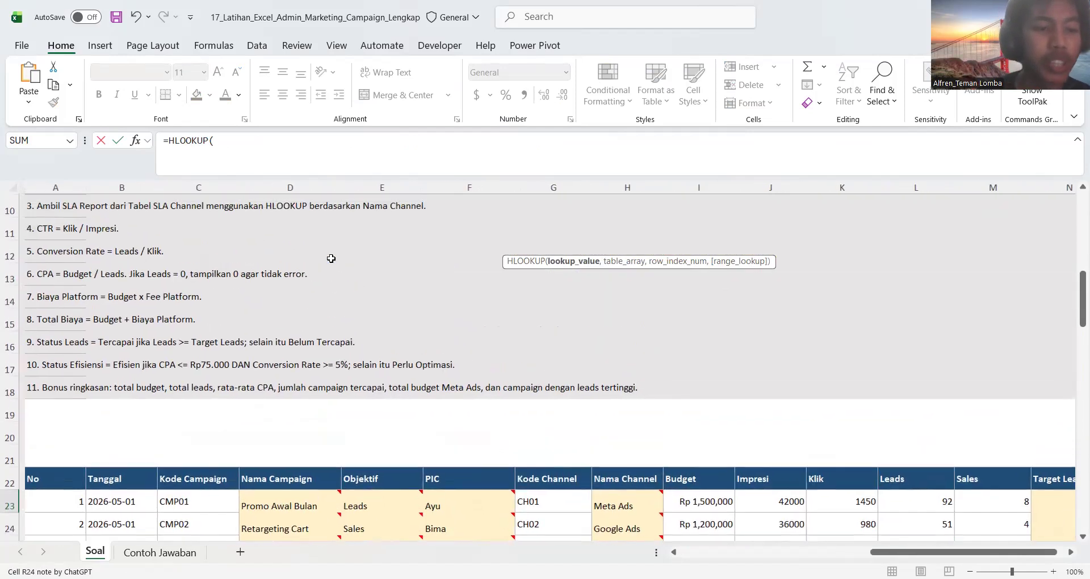
pyautogui.scroll(1, 217, 280)
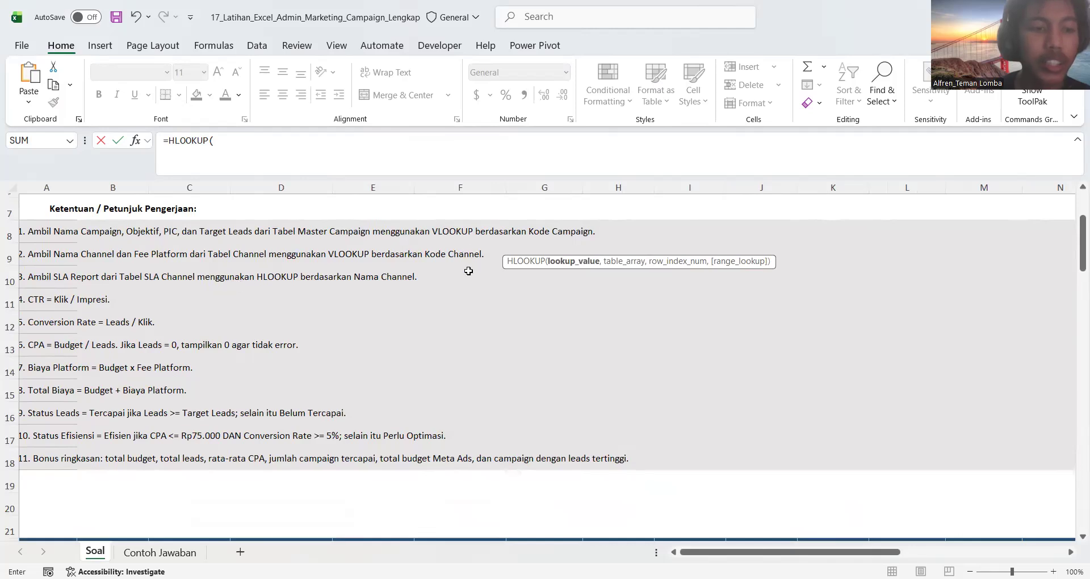
pyautogui.scroll(-4, 488, 367)
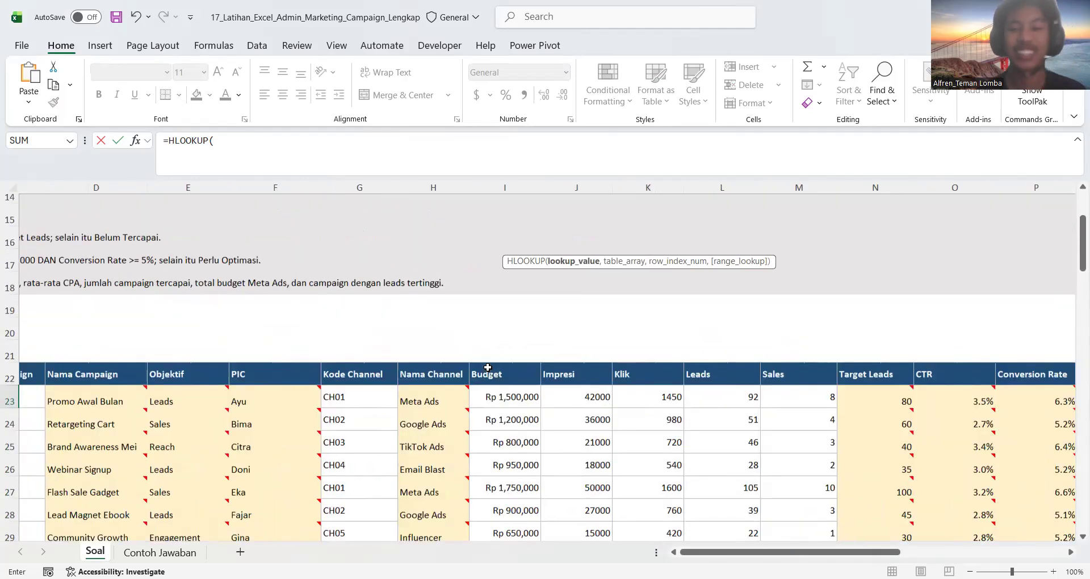
pyautogui.hscroll(4, 487, 367)
pyautogui.hscroll(1, 487, 367)
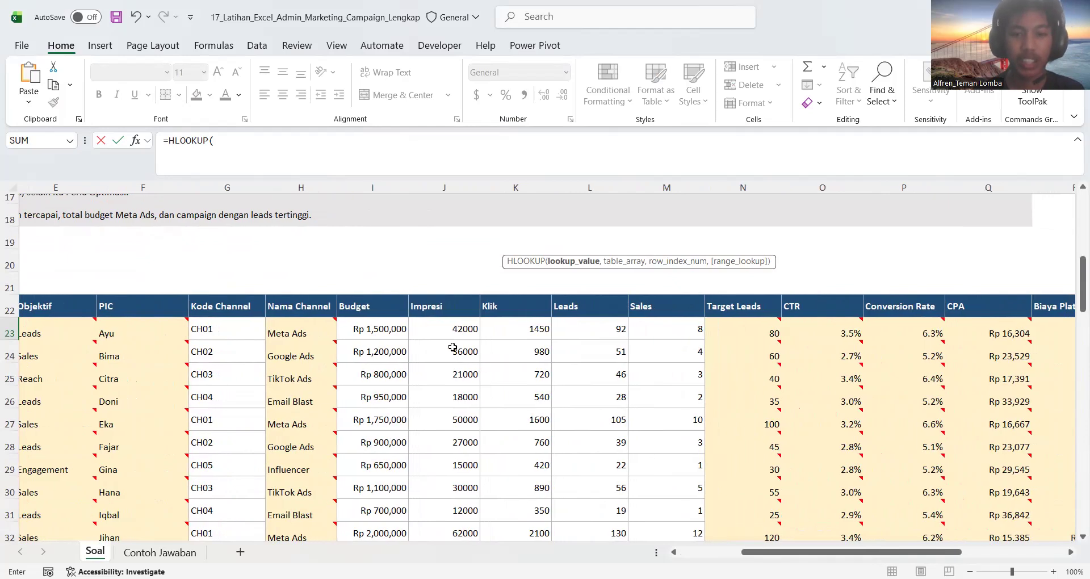
pyautogui.click(303, 333)
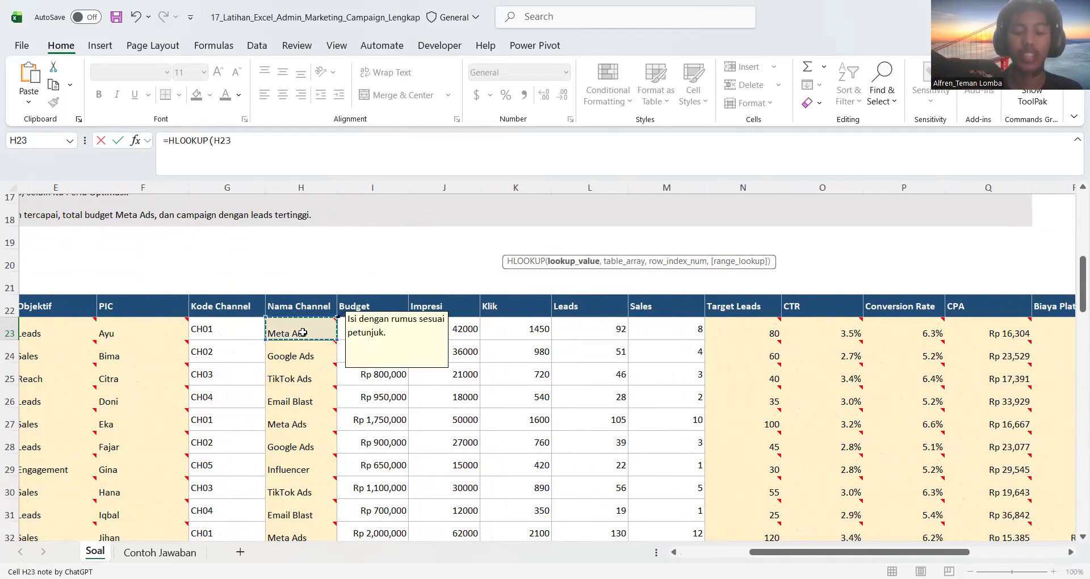
pyautogui.write(',')
# Set the HLOOKUP table array to the Tabel SLA Report Channel range as the absolute reference $A$75:$F$76
pyautogui.scroll(-12, 608, 393)
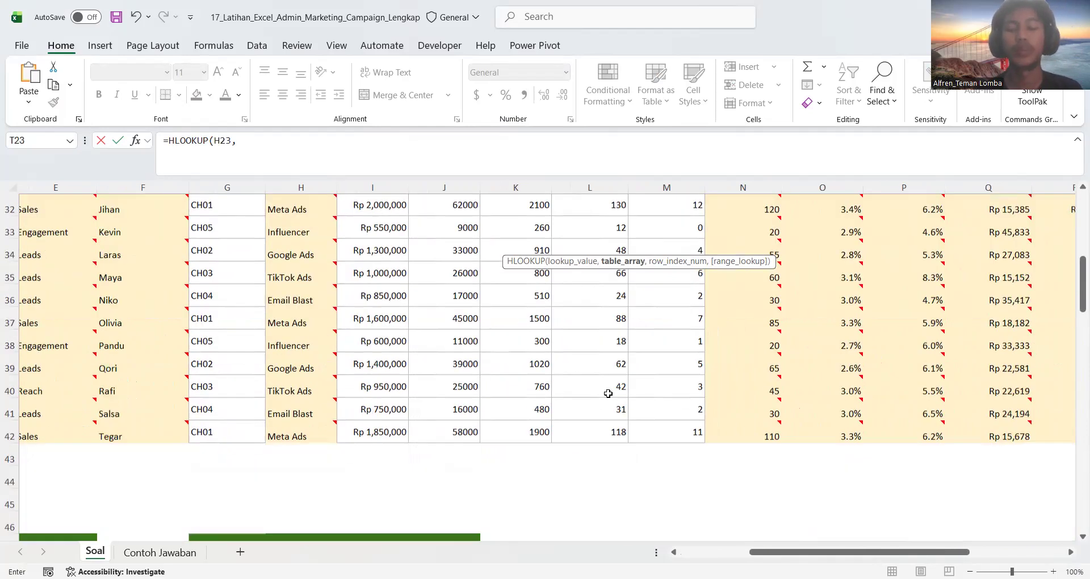
pyautogui.hscroll(-3, 608, 394)
pyautogui.scroll(-5, 608, 393)
pyautogui.hscroll(-2, 608, 394)
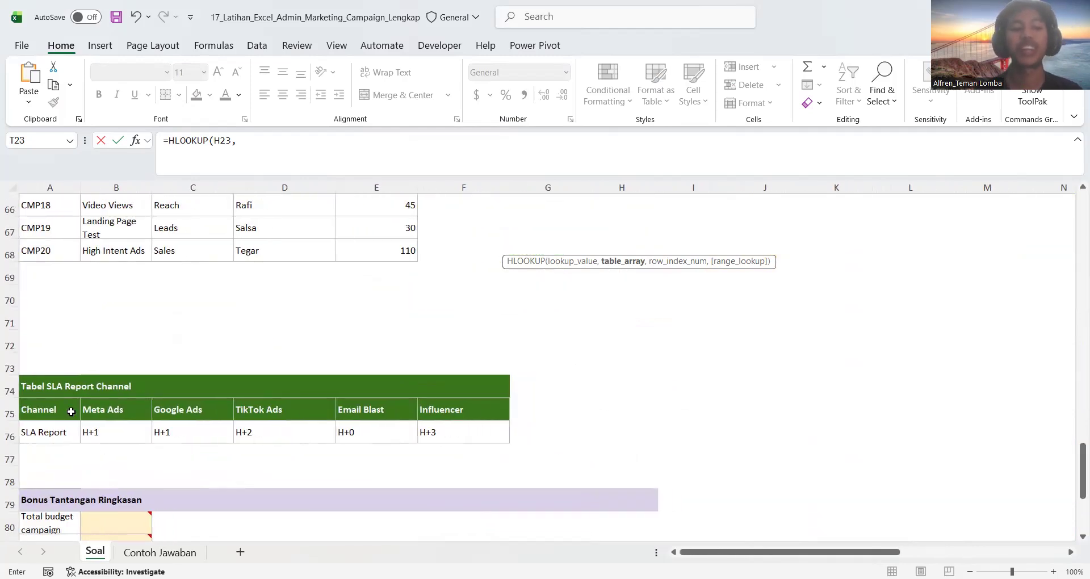
pyautogui.click(57, 408)
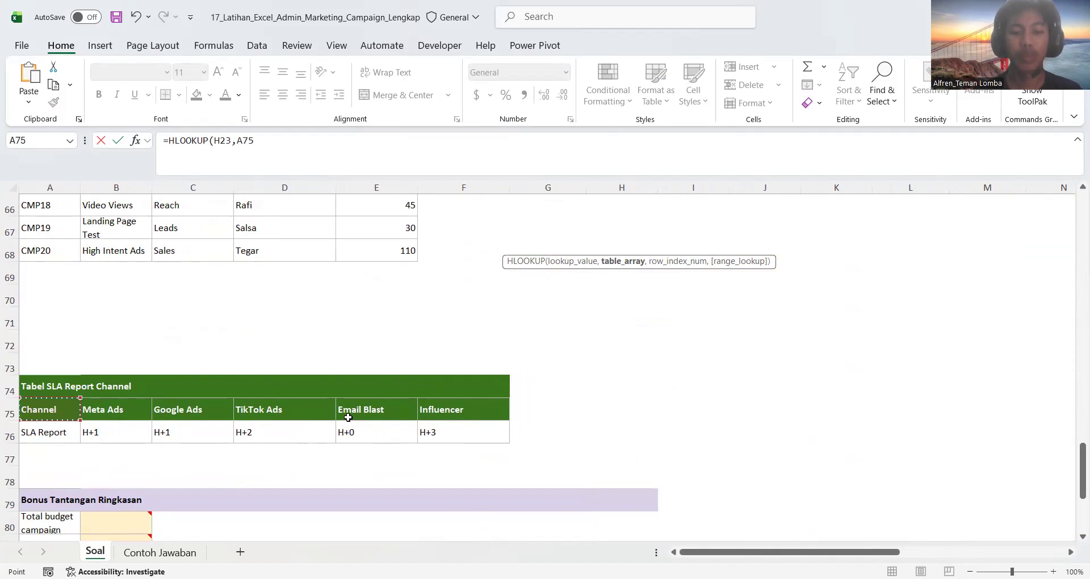
pyautogui.keyDown('shift'); pyautogui.click(427, 431); pyautogui.keyUp('shift')
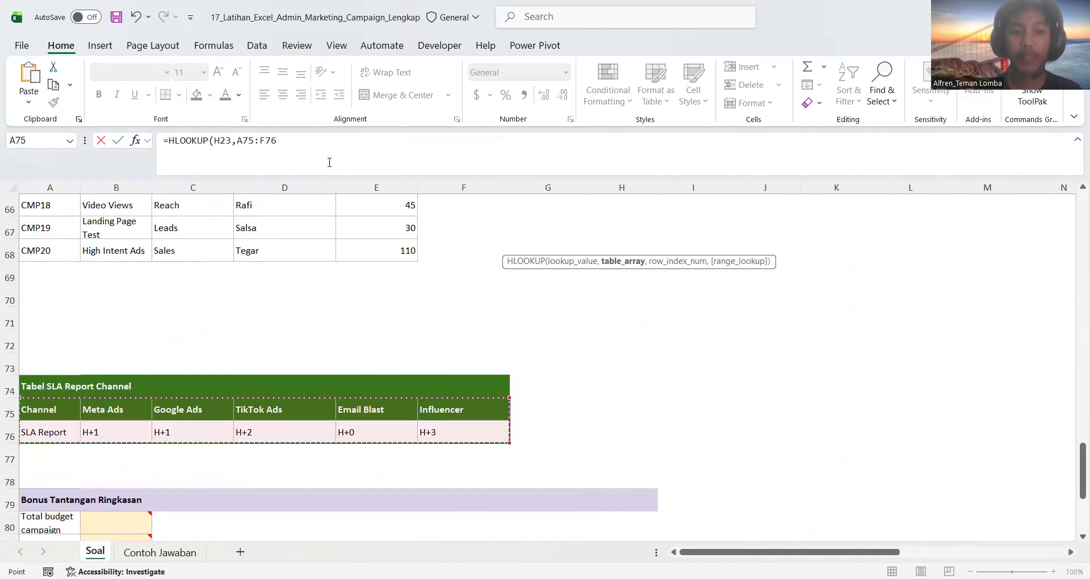
pyautogui.moveTo(300, 140); pyautogui.dragTo(239, 140)
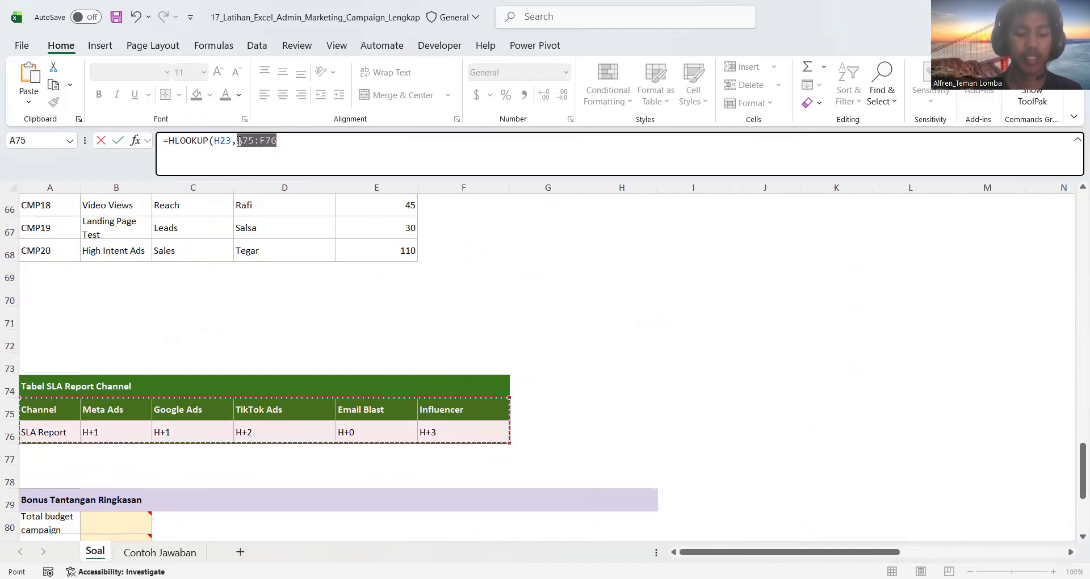
pyautogui.press('F4')
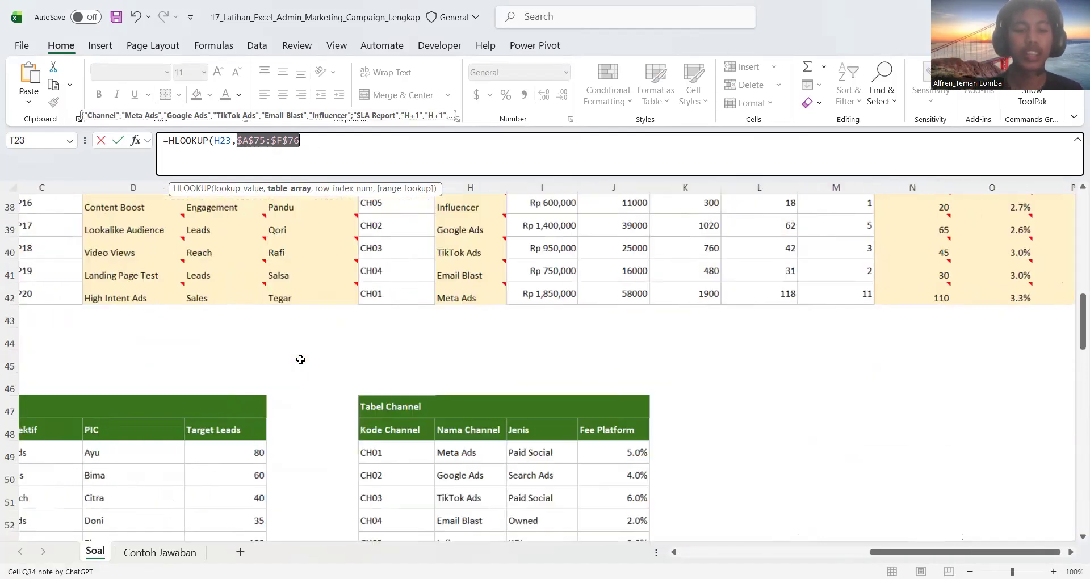
# Complete the HLOOKUP in T23 with row index 2 and FALSE for an exact match, and fill it down the SLA Report column
pyautogui.scroll(-9, 300, 359)
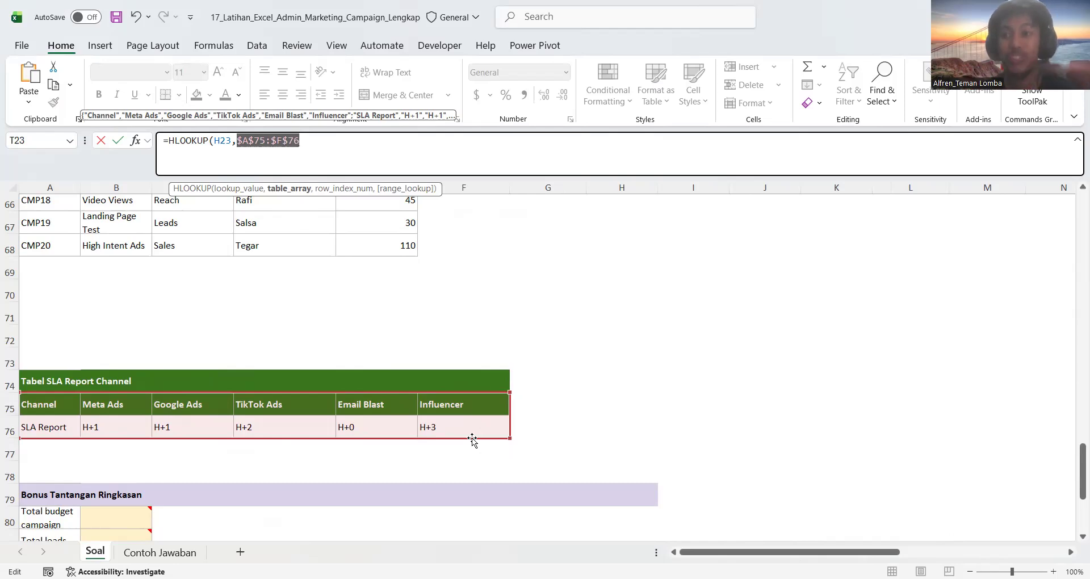
pyautogui.scroll(3, 337, 383)
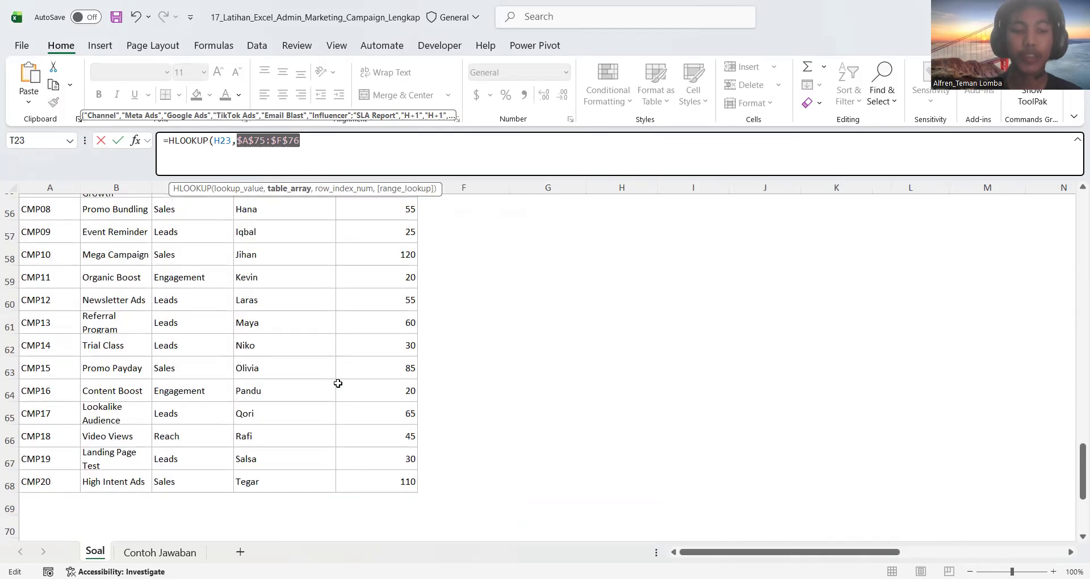
pyautogui.scroll(3, 337, 383)
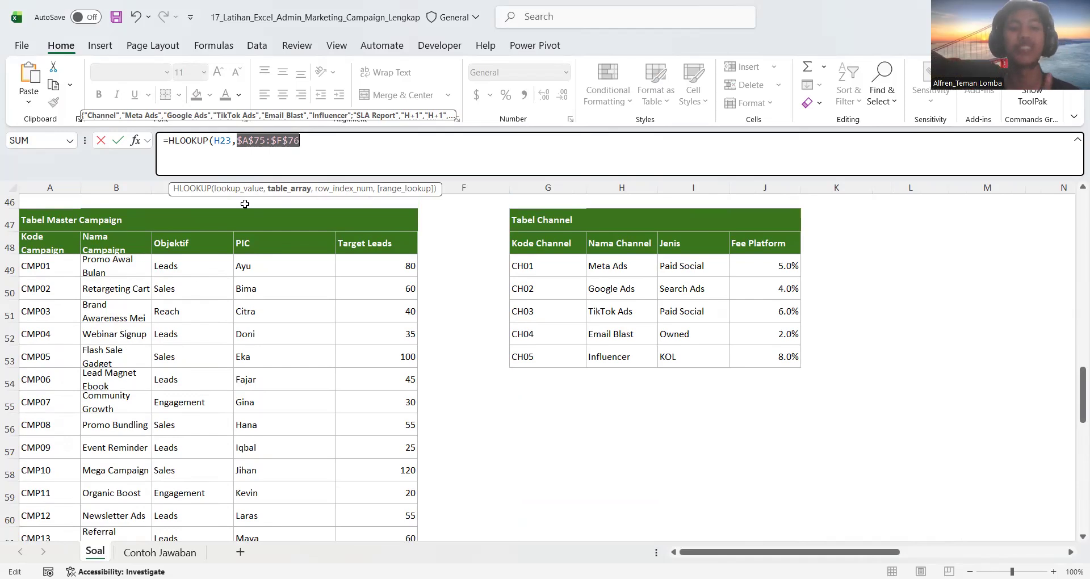
pyautogui.click(324, 146)
pyautogui.write(',')
pyautogui.scroll(-7, 386, 360)
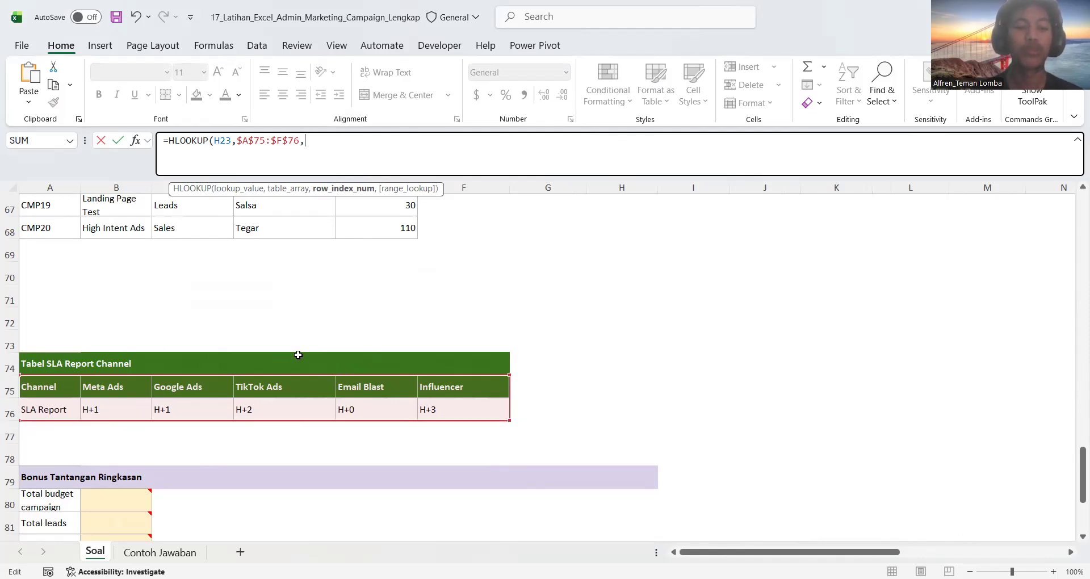
pyautogui.write('2')
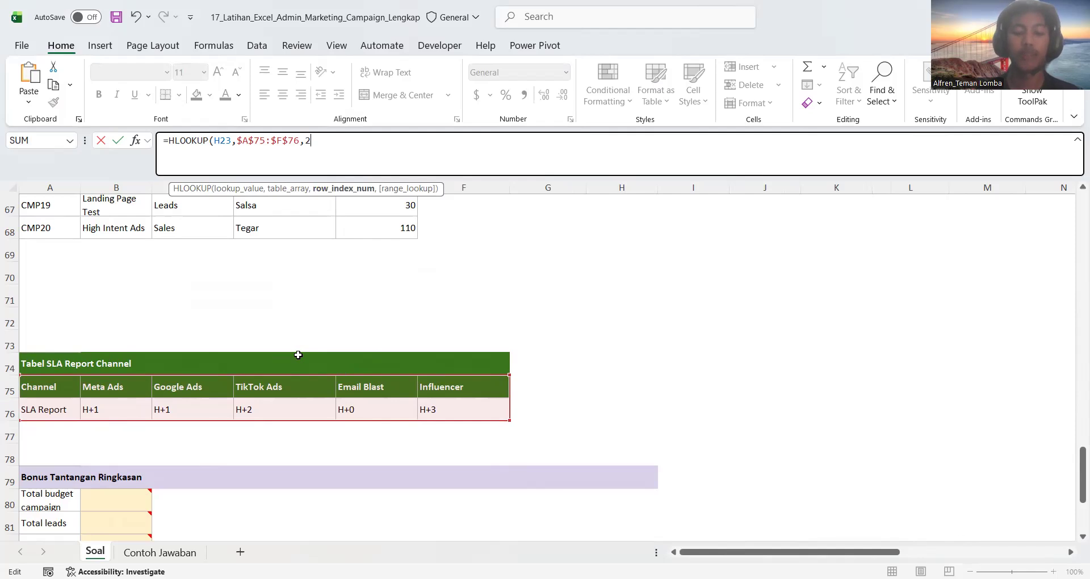
pyautogui.write(',FALSE')
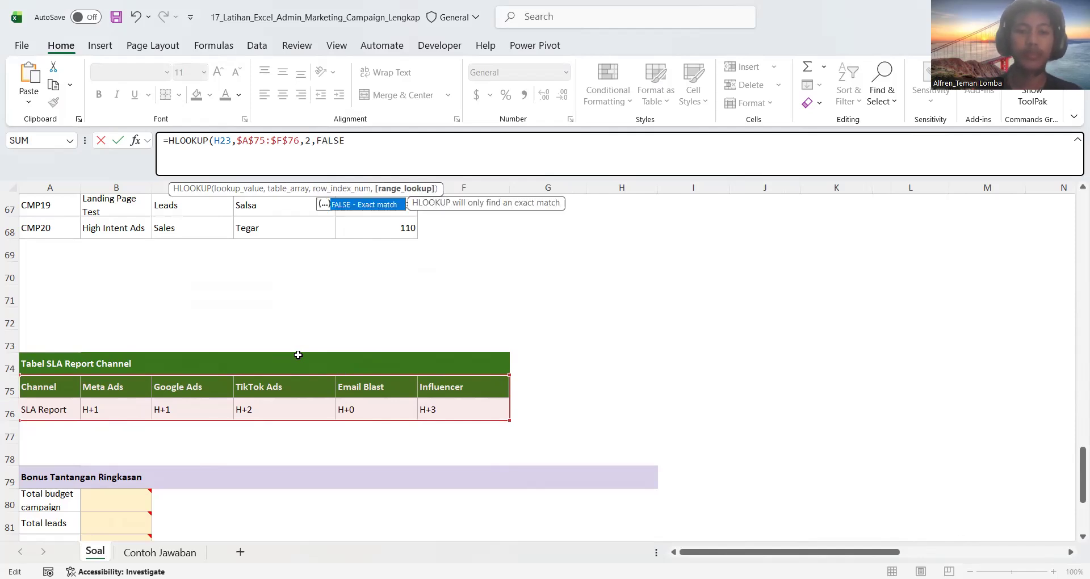
pyautogui.press('Return')
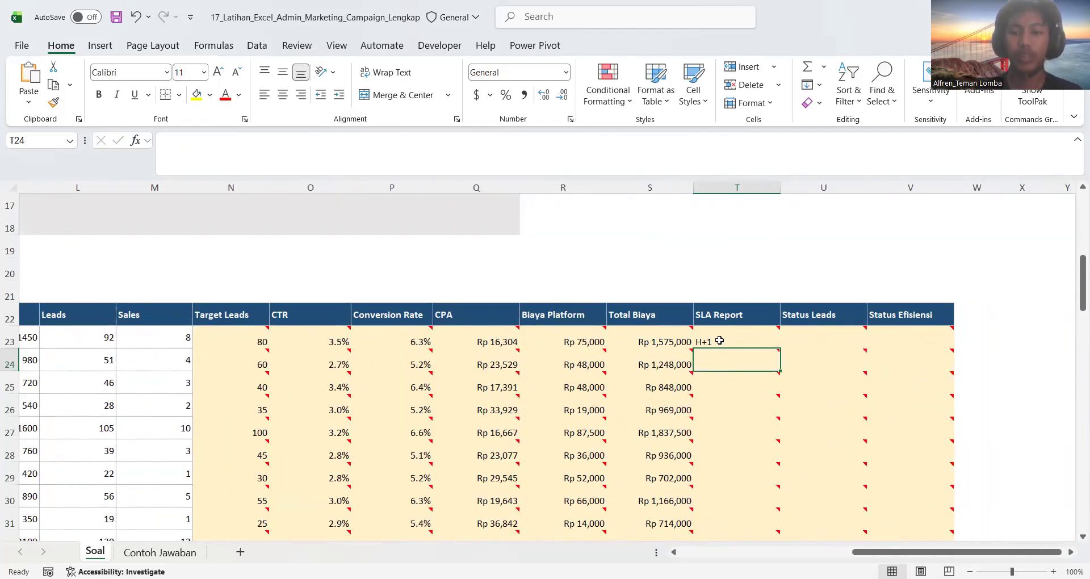
pyautogui.click(719, 341)
pyautogui.doubleClick(779, 348)
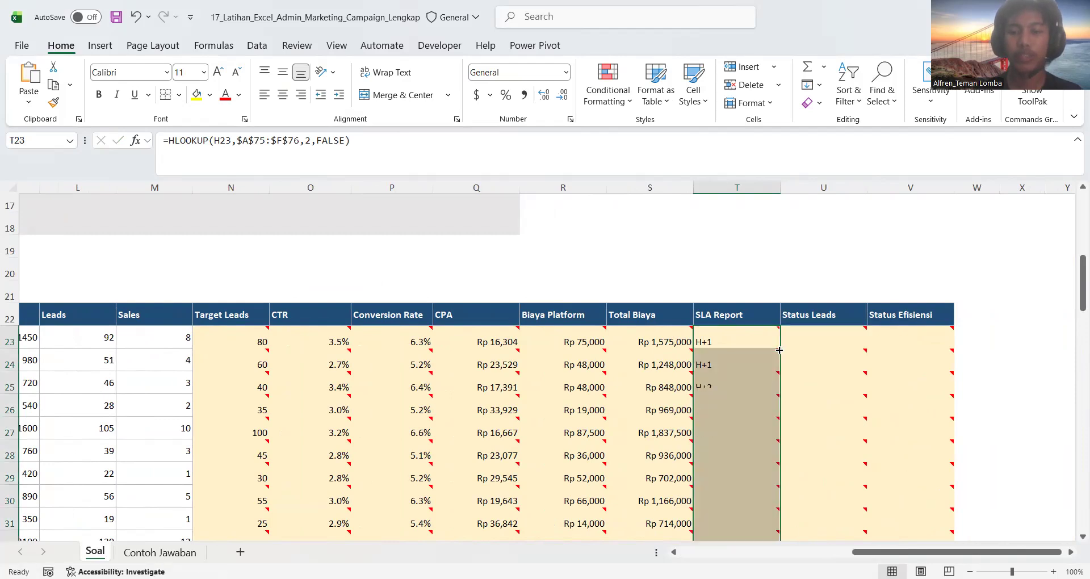
# Read the Status Leads rule in the instructions and locate the Leads and Target Leads columns it compares
pyautogui.click(812, 336)
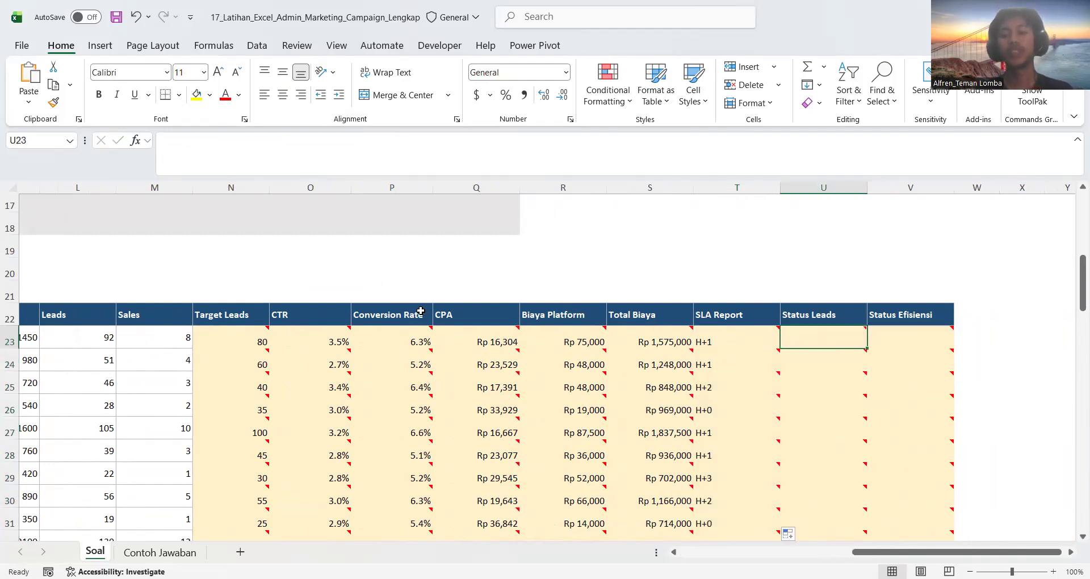
pyautogui.hscroll(-10, 420, 311)
pyautogui.scroll(1, 227, 283)
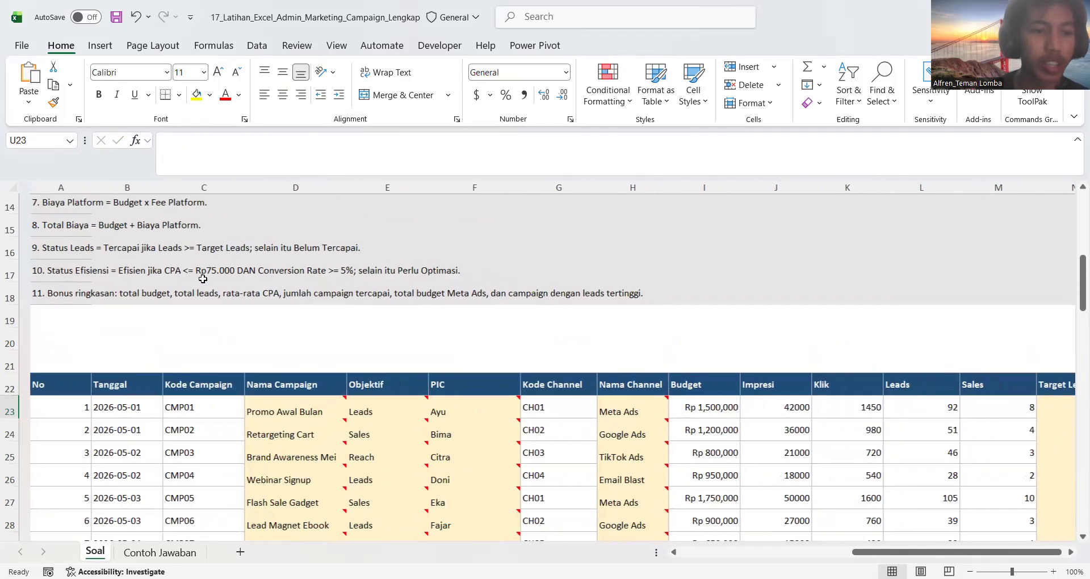
pyautogui.hscroll(-1, 203, 279)
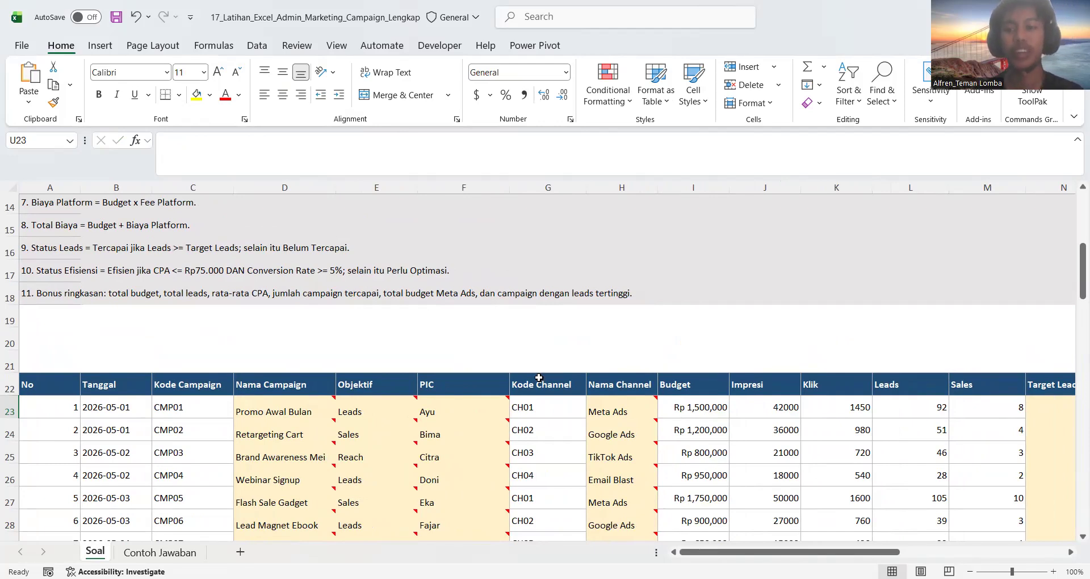
pyautogui.scroll(-2, 538, 377)
pyautogui.hscroll(2, 539, 378)
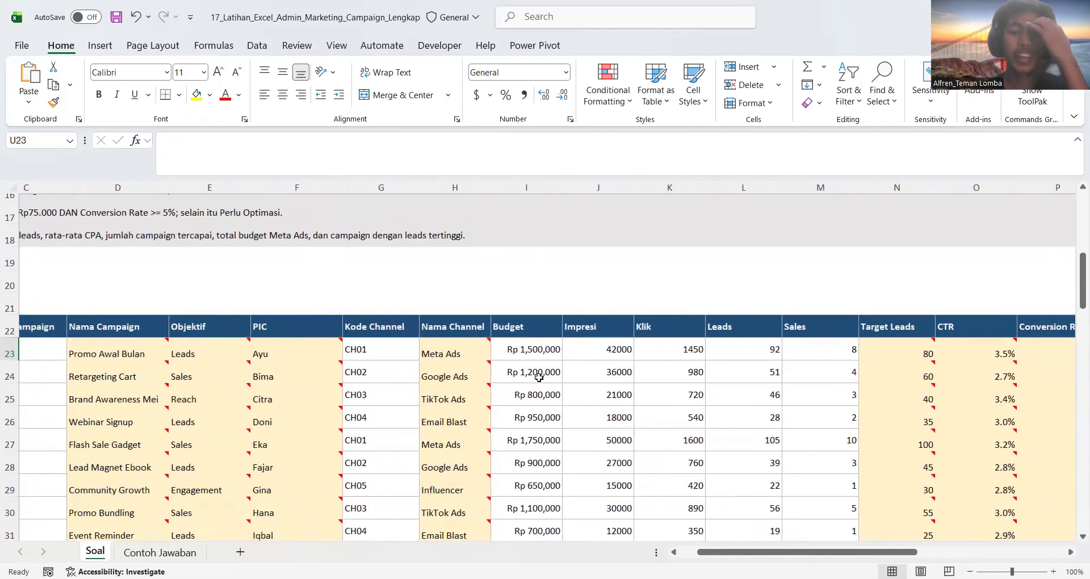
pyautogui.click(755, 347)
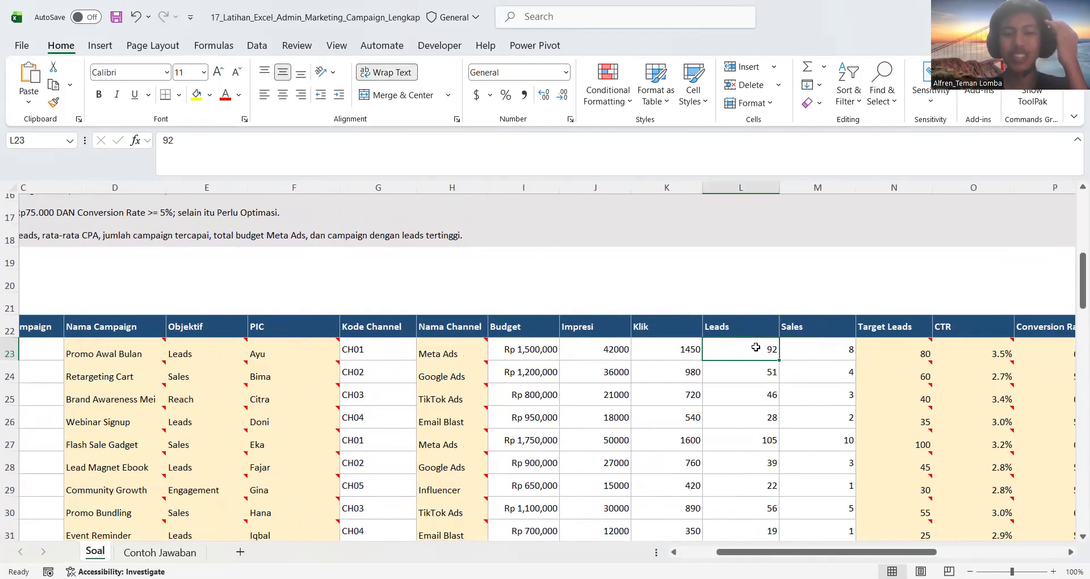
pyautogui.hscroll(1, 647, 347)
pyautogui.click(841, 348)
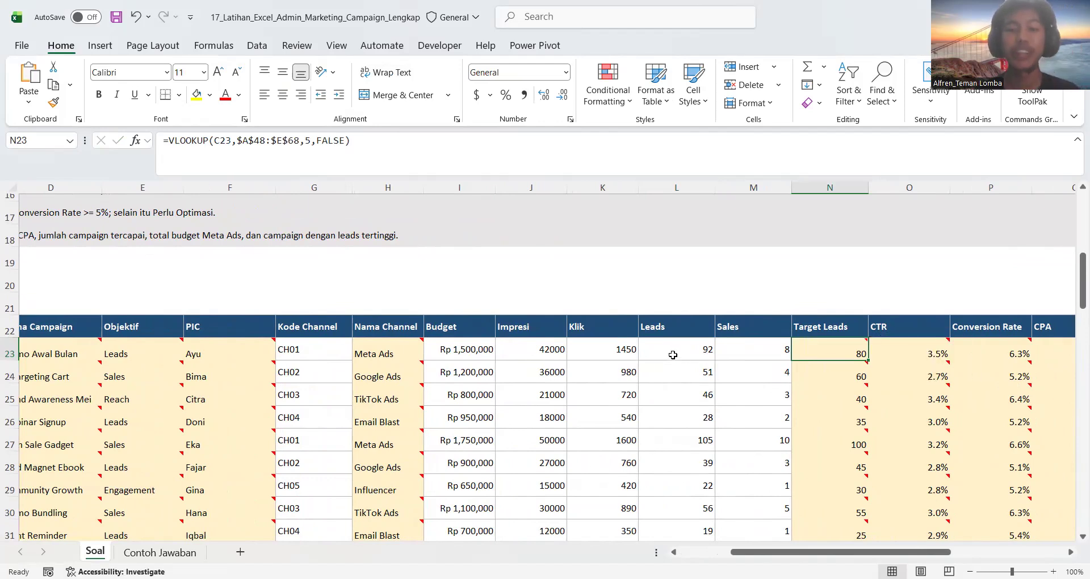
pyautogui.scroll(3, 506, 314)
pyautogui.hscroll(-3, 506, 315)
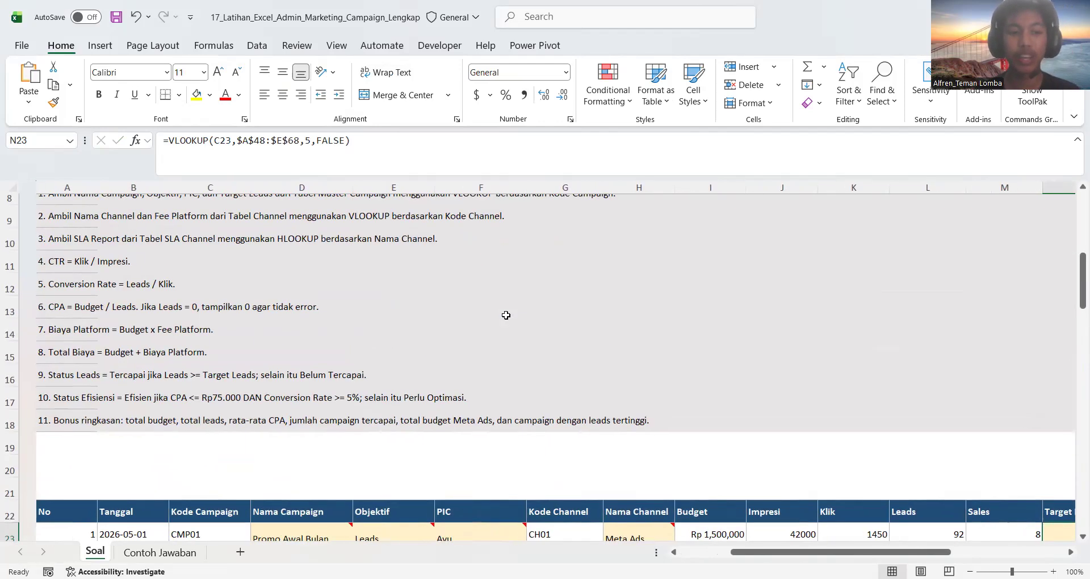
pyautogui.scroll(-4, 373, 446)
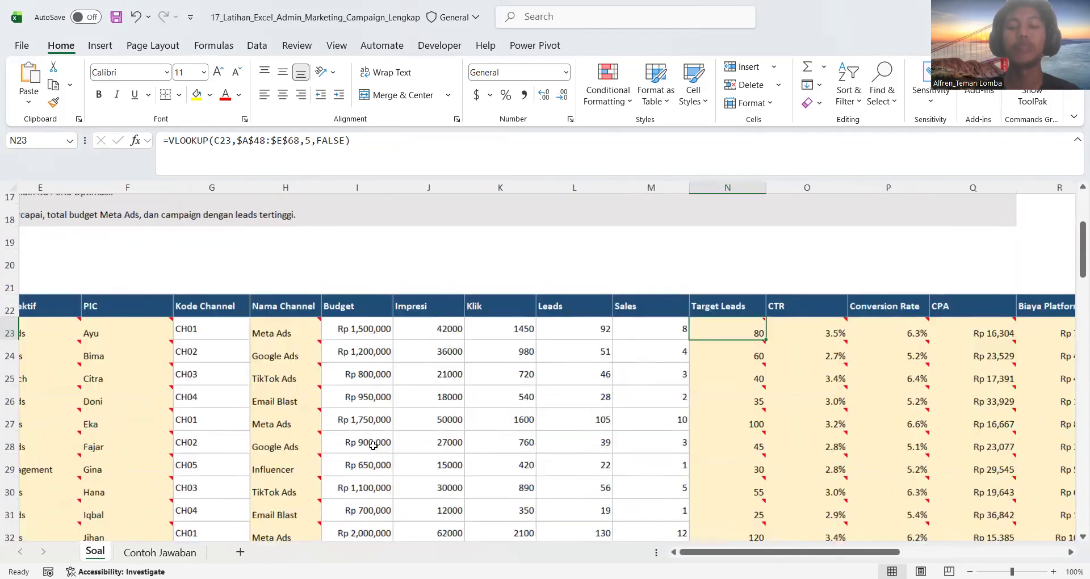
pyautogui.hscroll(5, 373, 446)
pyautogui.hscroll(1, 373, 445)
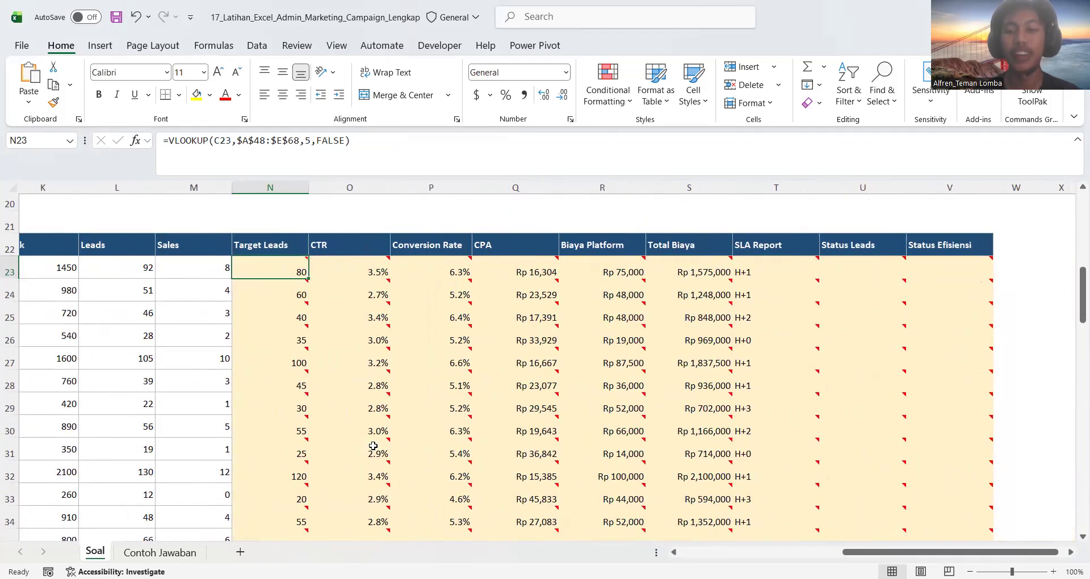
pyautogui.scroll(1, 757, 302)
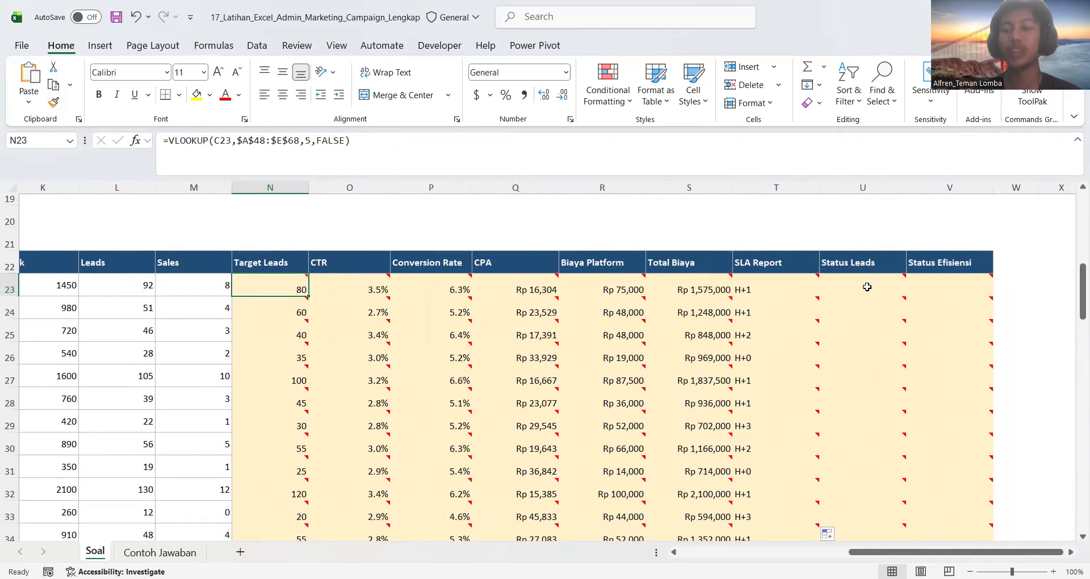
# Begin an IF formula in Status Leads cell U23 with the logical test L23>=N23, comparing Leads with Target Leads
pyautogui.click(867, 286)
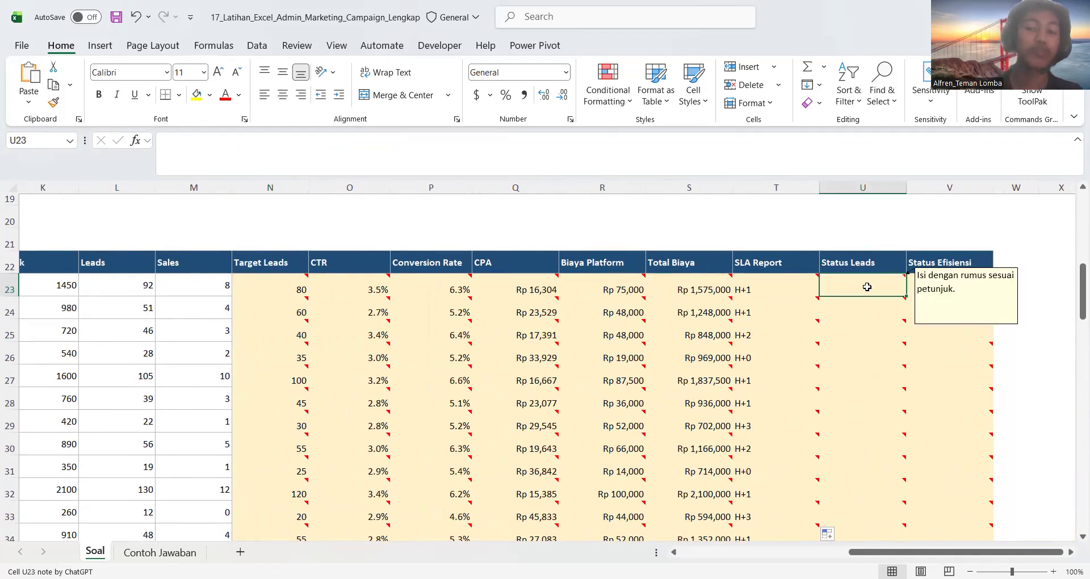
pyautogui.write('=')
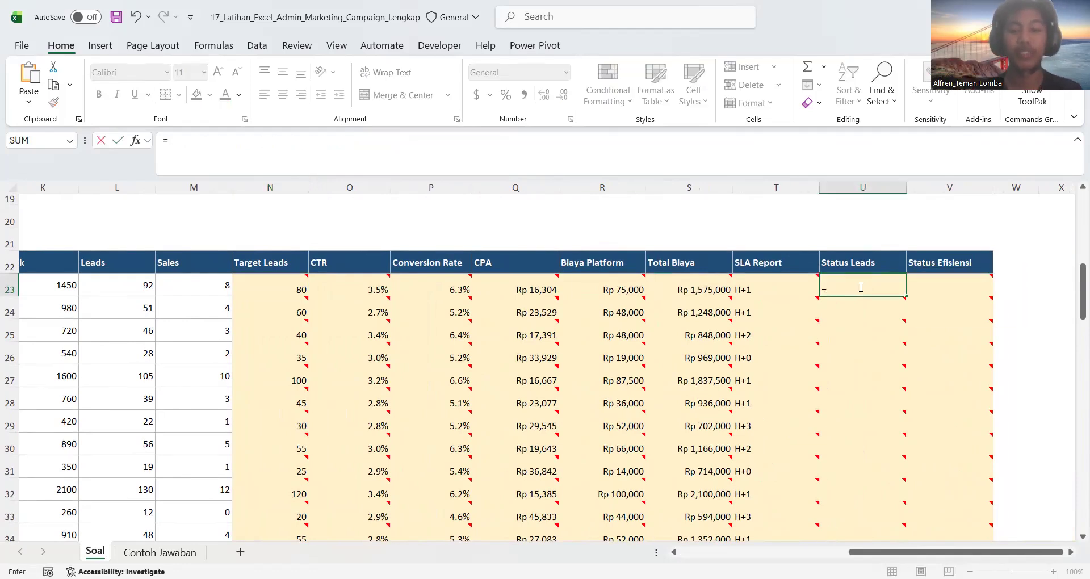
pyautogui.write('IF(')
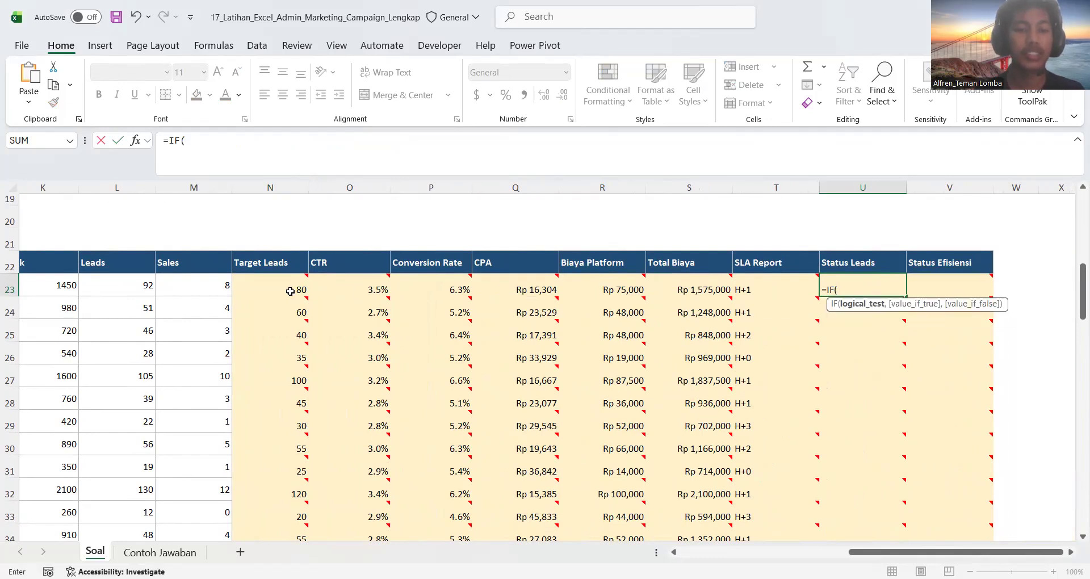
pyautogui.hscroll(-1, 291, 291)
pyautogui.hscroll(-1, 291, 291)
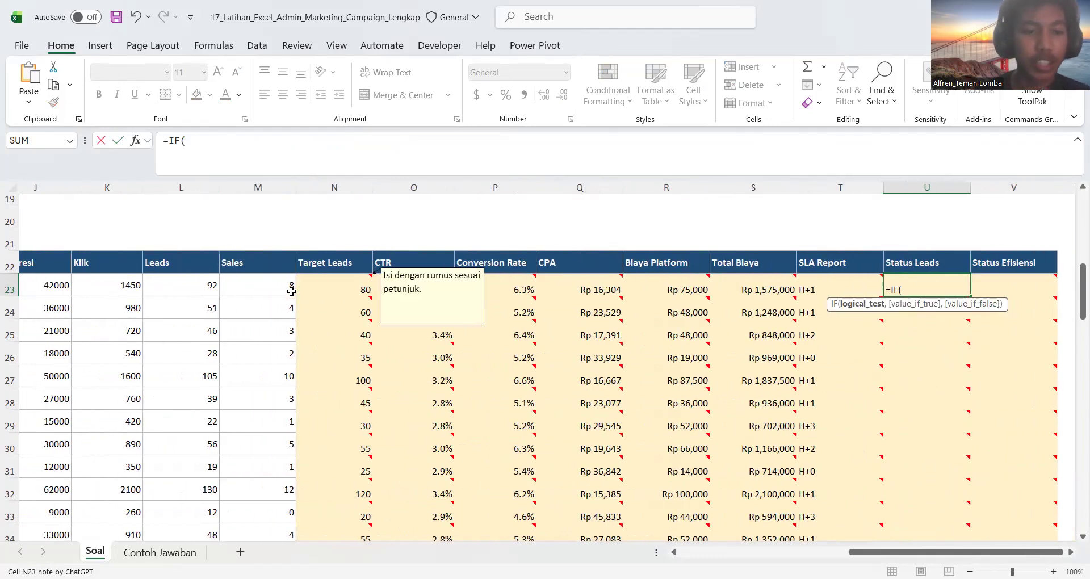
pyautogui.click(194, 289)
pyautogui.write('>=')
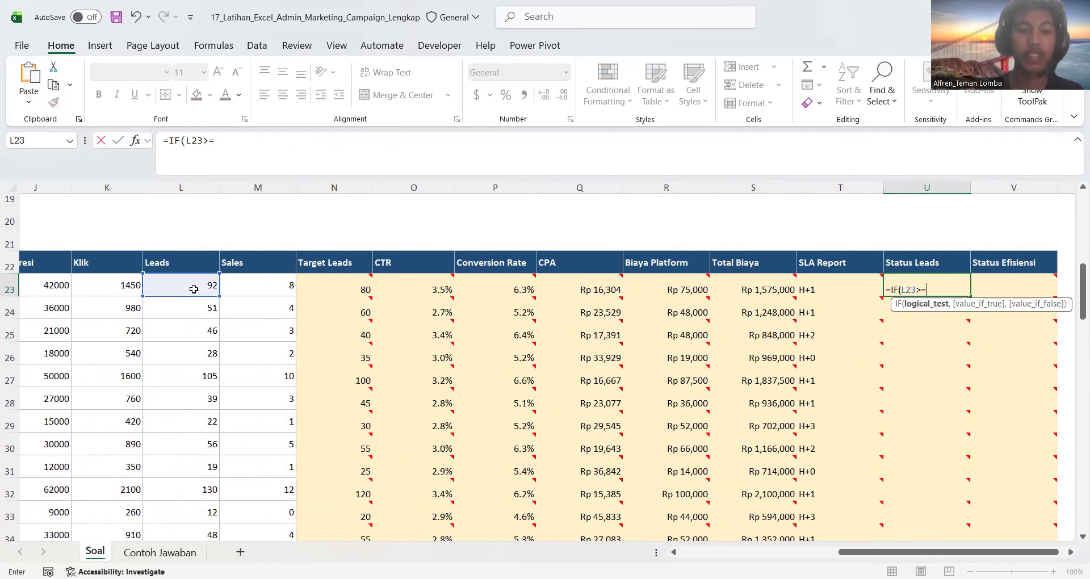
pyautogui.click(352, 289)
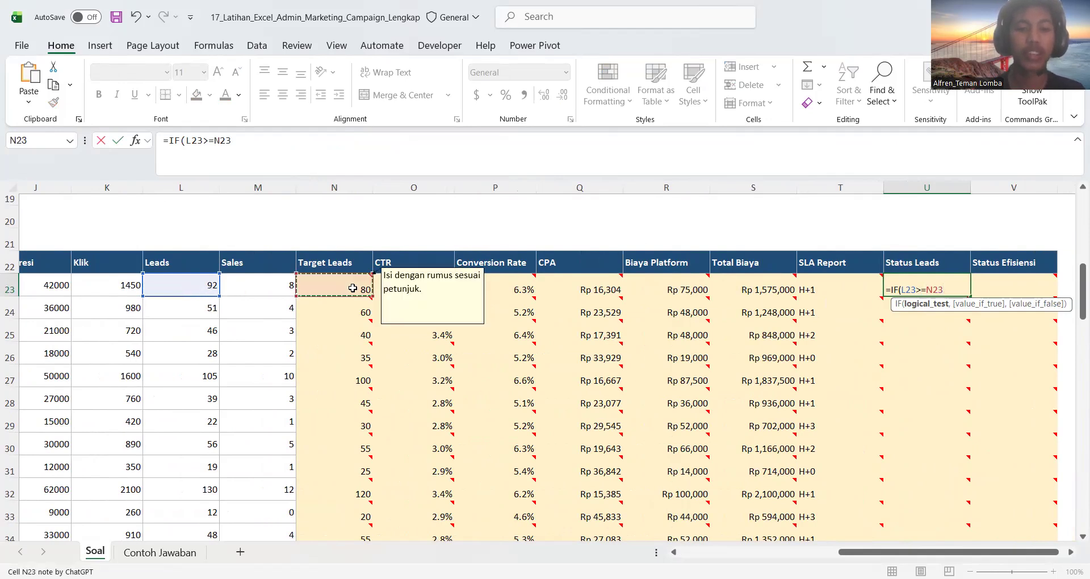
# Complete the IF formula with "Tercapai" if true and "Belum Tercapai" if false, and fill it down the Status Leads column
pyautogui.write(',"Tercapai')
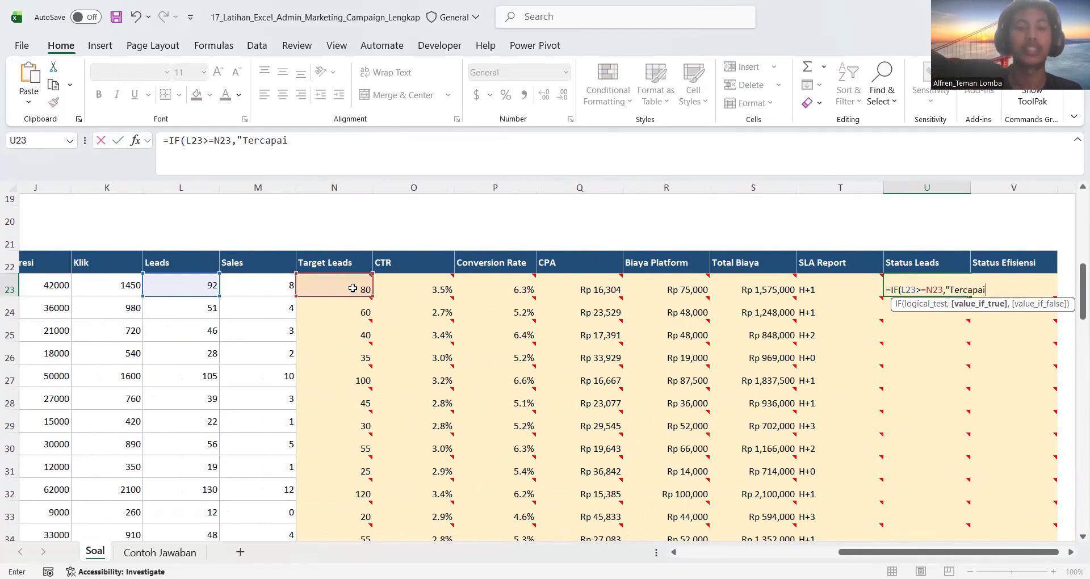
pyautogui.write('","Belum Te')
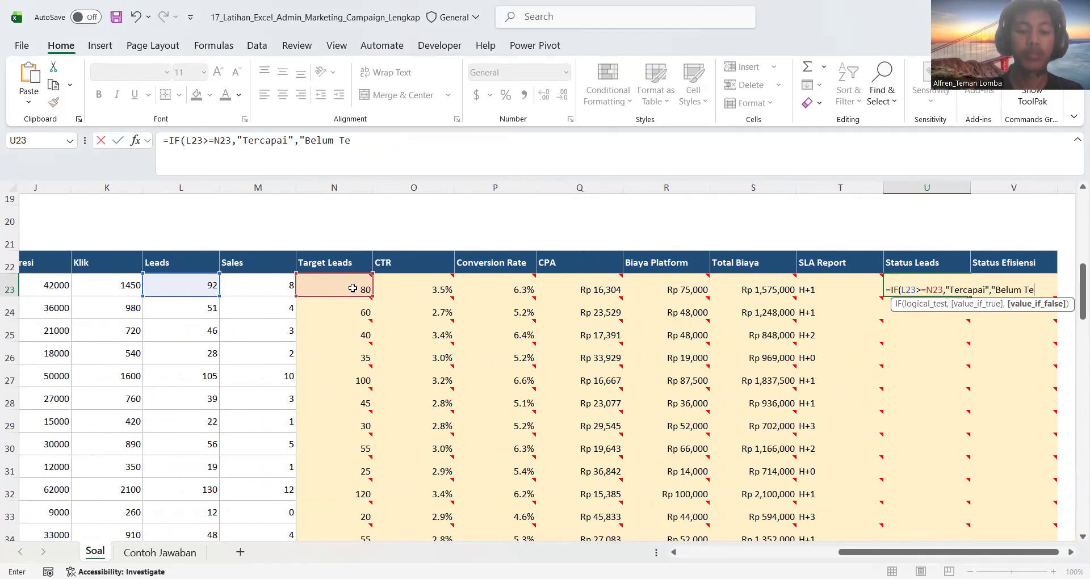
pyautogui.write('rcapai')
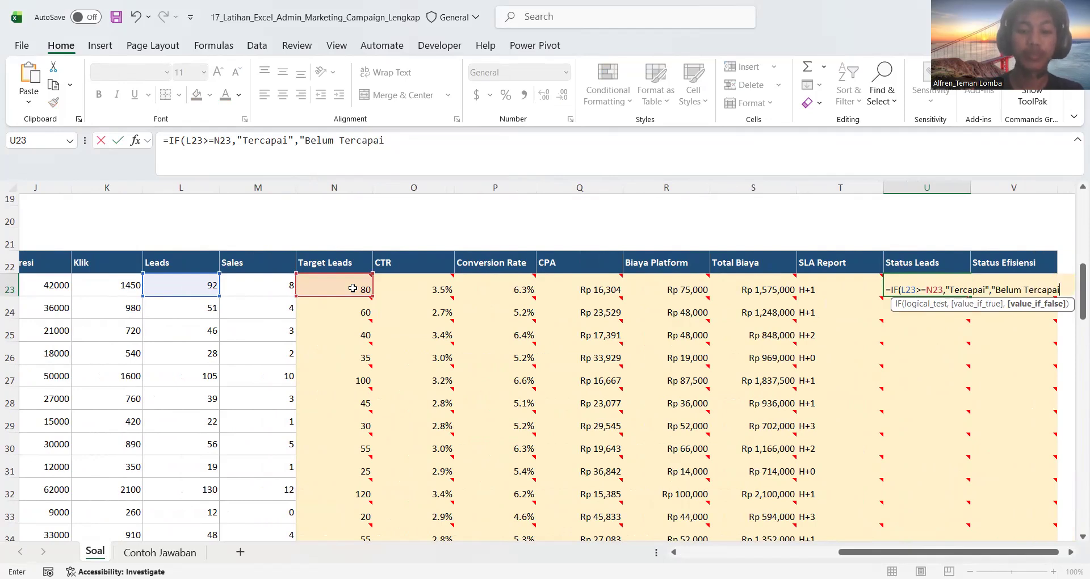
pyautogui.press('Return')
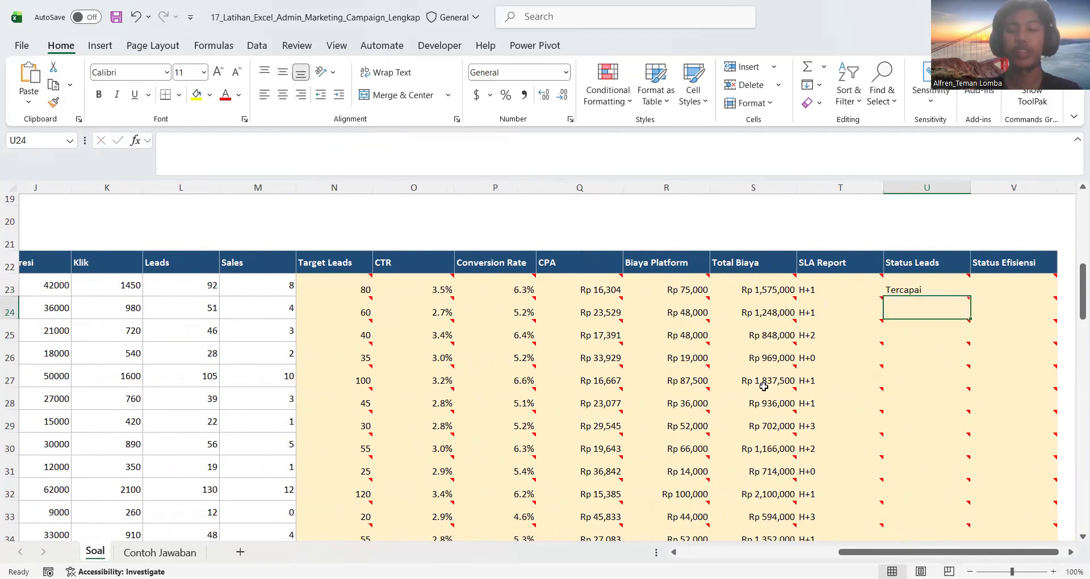
pyautogui.hscroll(2, 808, 318)
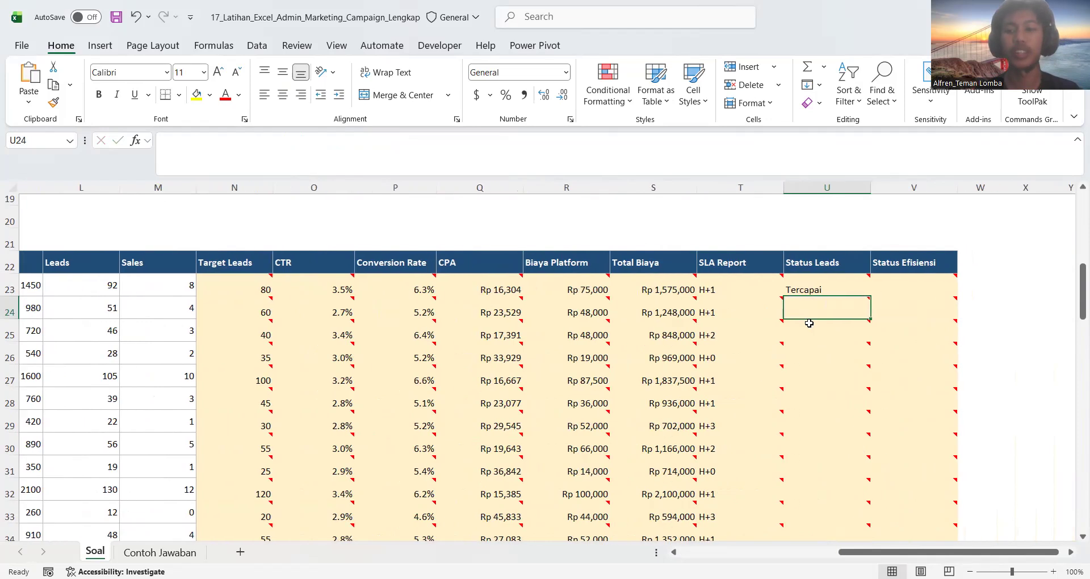
pyautogui.doubleClick(870, 296)
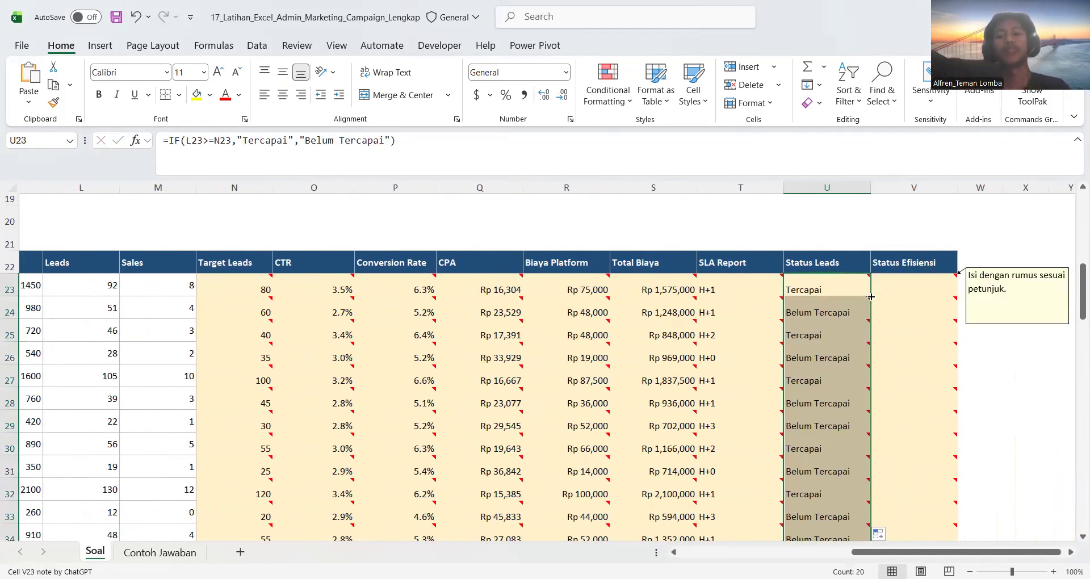
# Verify the Status Leads result in row 24 against that row's Target Leads and Leads values
pyautogui.click(801, 311)
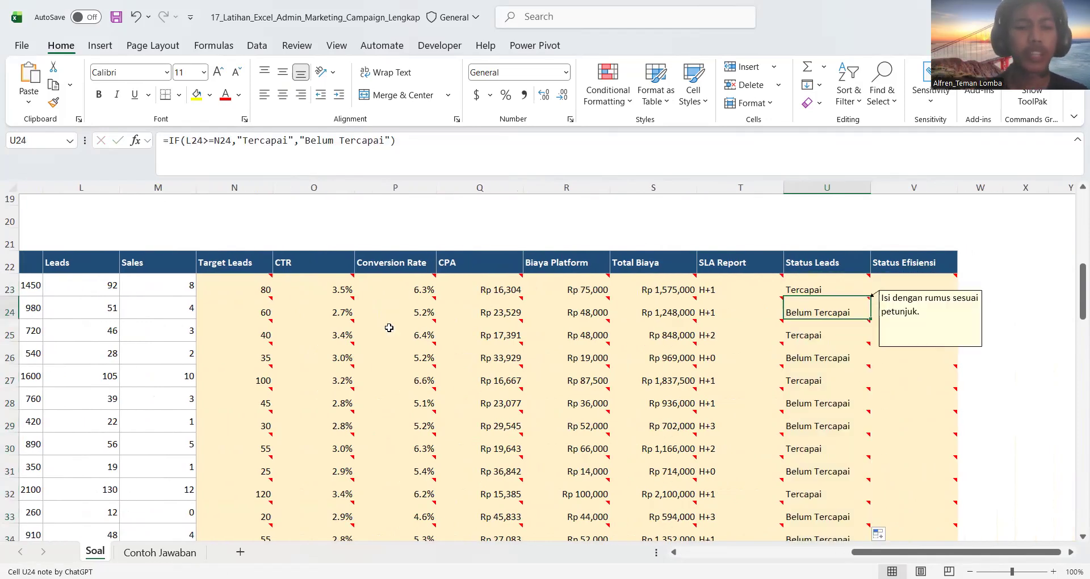
pyautogui.hscroll(-2, 389, 327)
pyautogui.click(344, 315)
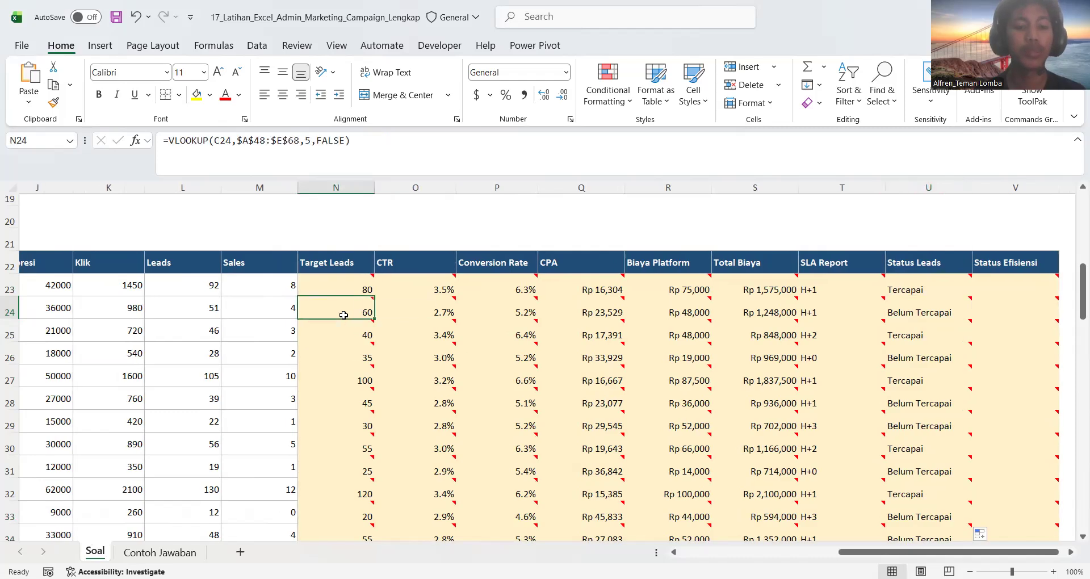
pyautogui.click(209, 314)
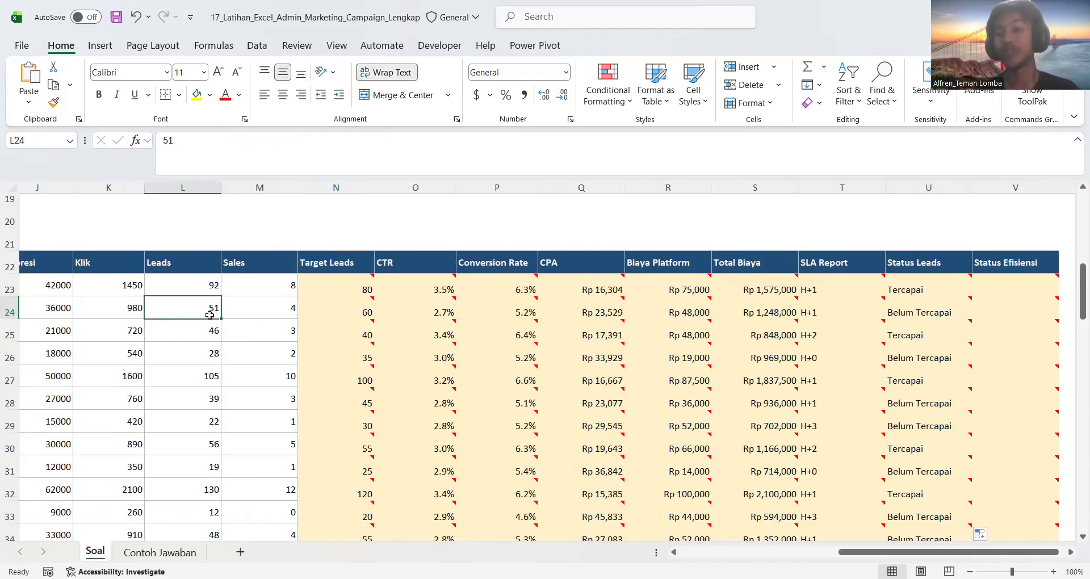
# Select the first Status Efisiensi cell V23 and read the Status Efisiensi rule in the instructions
pyautogui.click(998, 291)
pyautogui.hscroll(-5, 458, 324)
pyautogui.scroll(3, 458, 324)
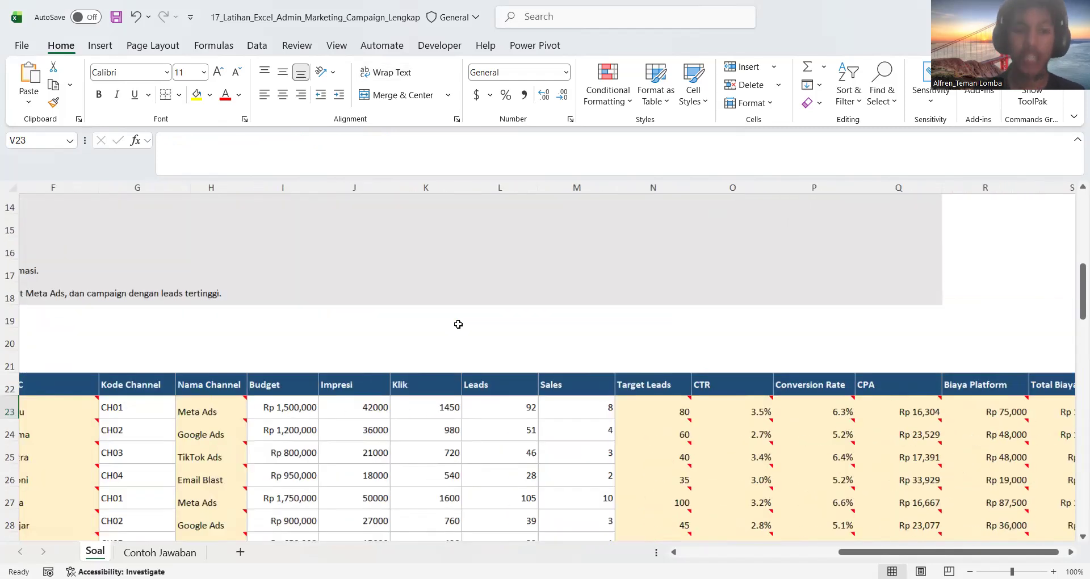
pyautogui.scroll(1, 458, 324)
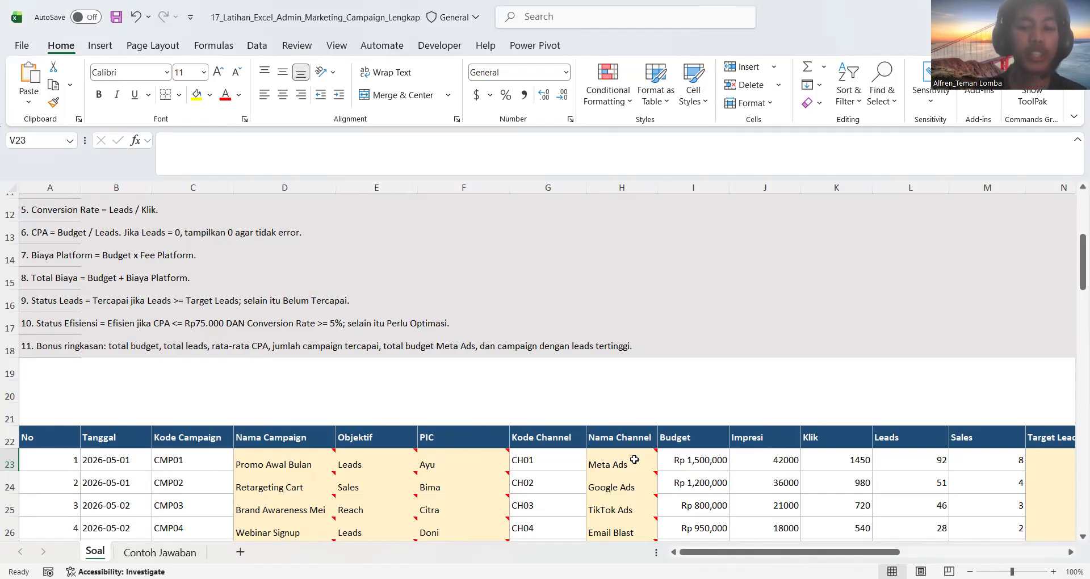
# Begin an IF formula in Status Efisiensi cell V23 with an AND test whose first condition is CPA Q23<=75000
pyautogui.hscroll(4, 634, 458)
pyautogui.scroll(-1, 634, 459)
pyautogui.hscroll(10, 634, 458)
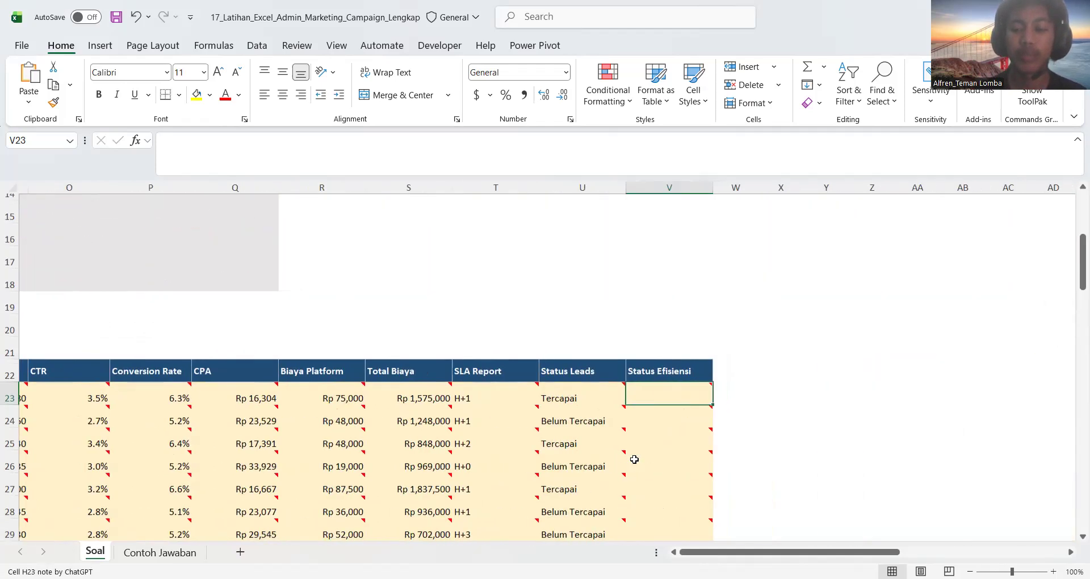
pyautogui.write('=')
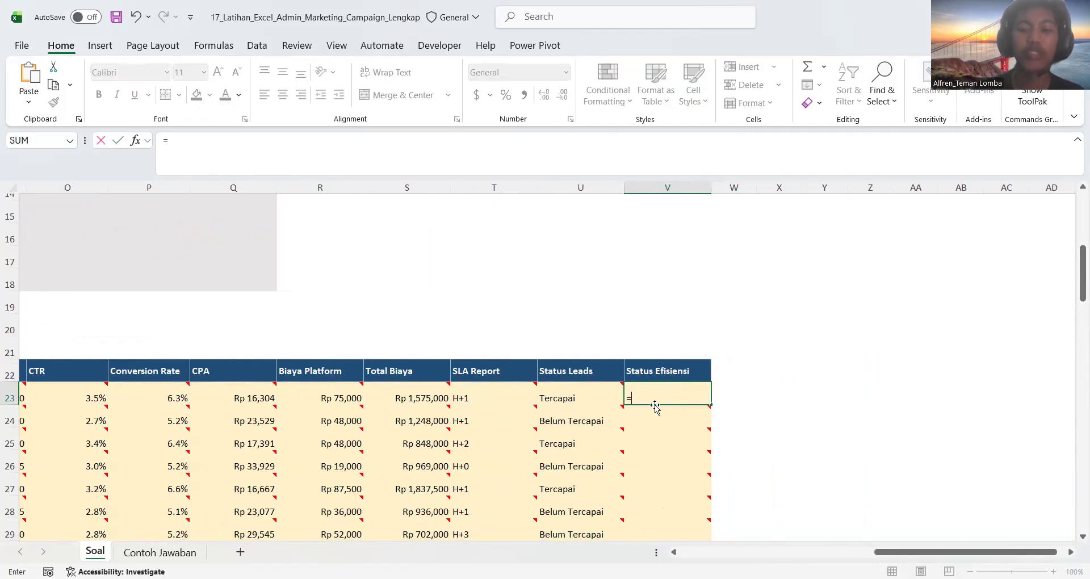
pyautogui.write('IF')
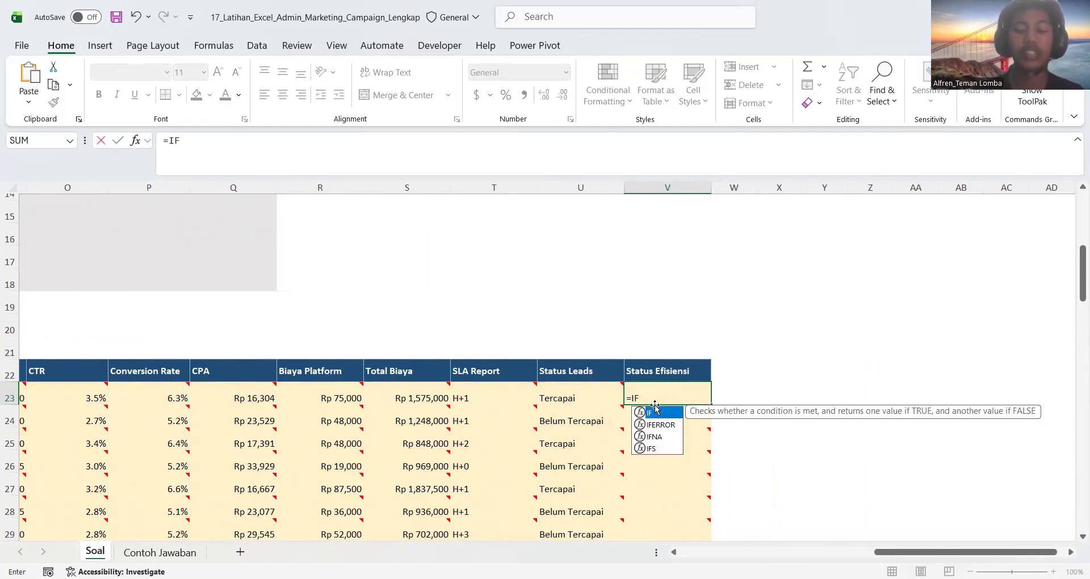
pyautogui.write('(AND(')
pyautogui.hscroll(-5, 397, 405)
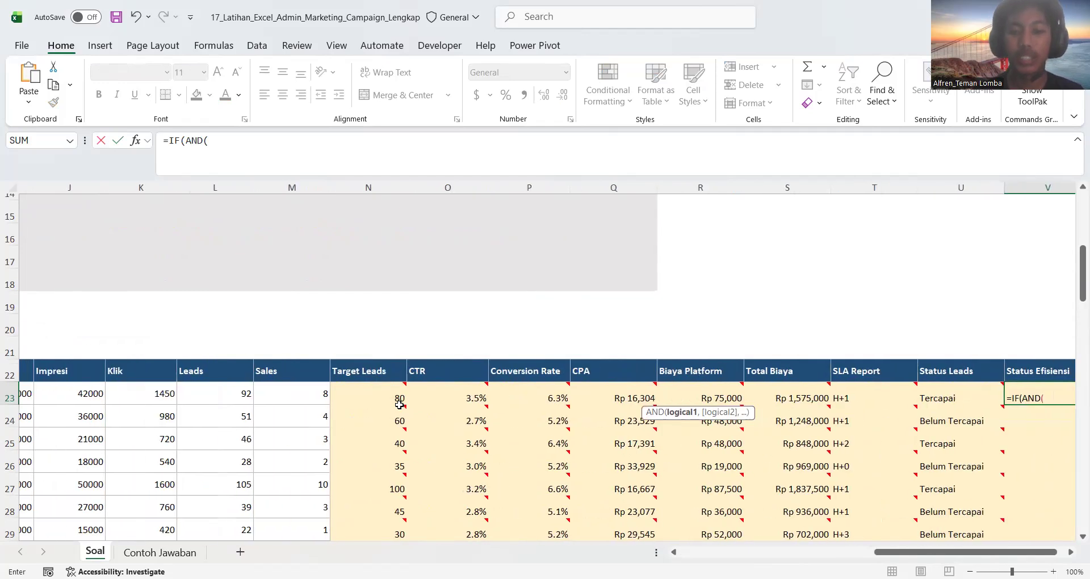
pyautogui.hscroll(-5, 624, 400)
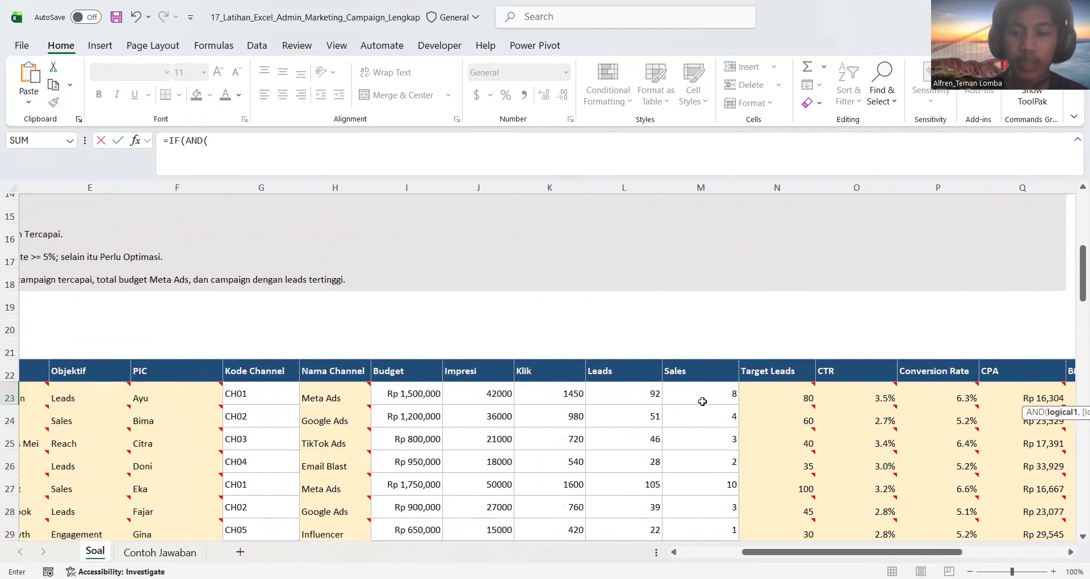
pyautogui.hscroll(2, 702, 401)
pyautogui.hscroll(1, 702, 401)
pyautogui.click(859, 392)
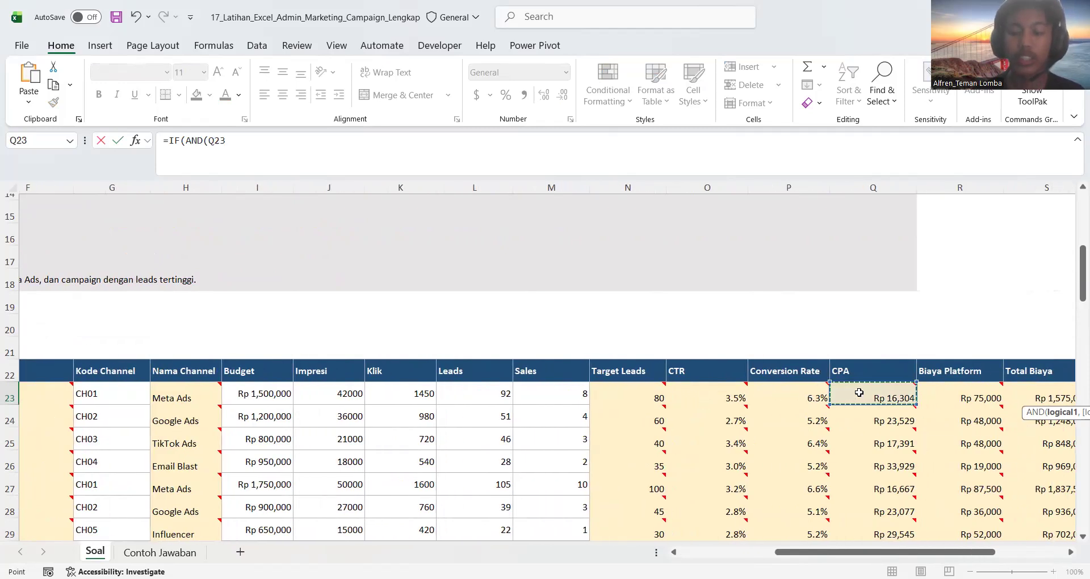
pyautogui.write('<')
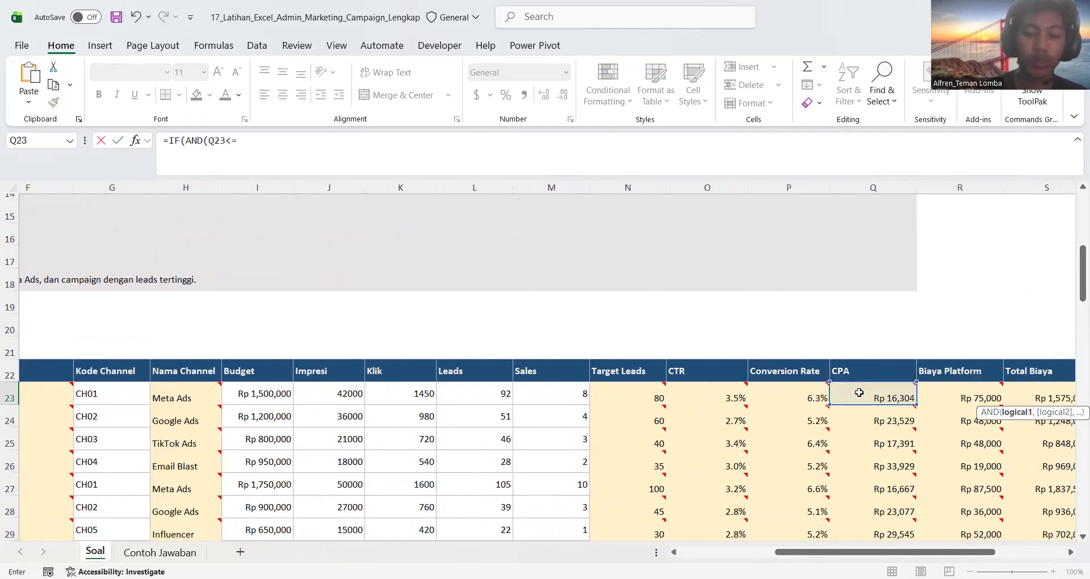
pyautogui.write('=75000')
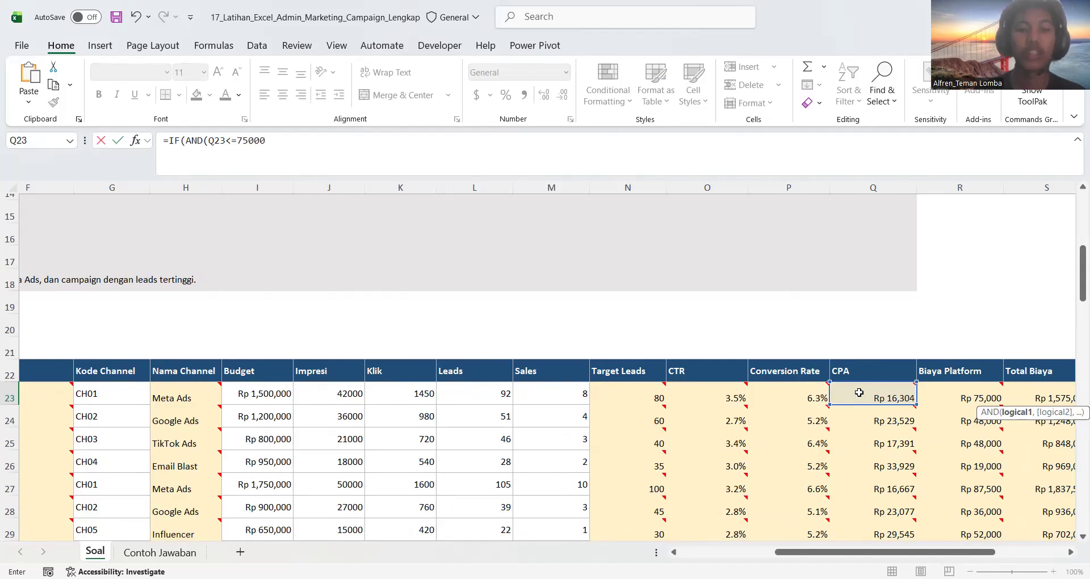
pyautogui.write(',')
# Add the second AND condition, Conversion Rate P23>=5%, and close the AND test
pyautogui.hscroll(1, 887, 484)
pyautogui.click(766, 393)
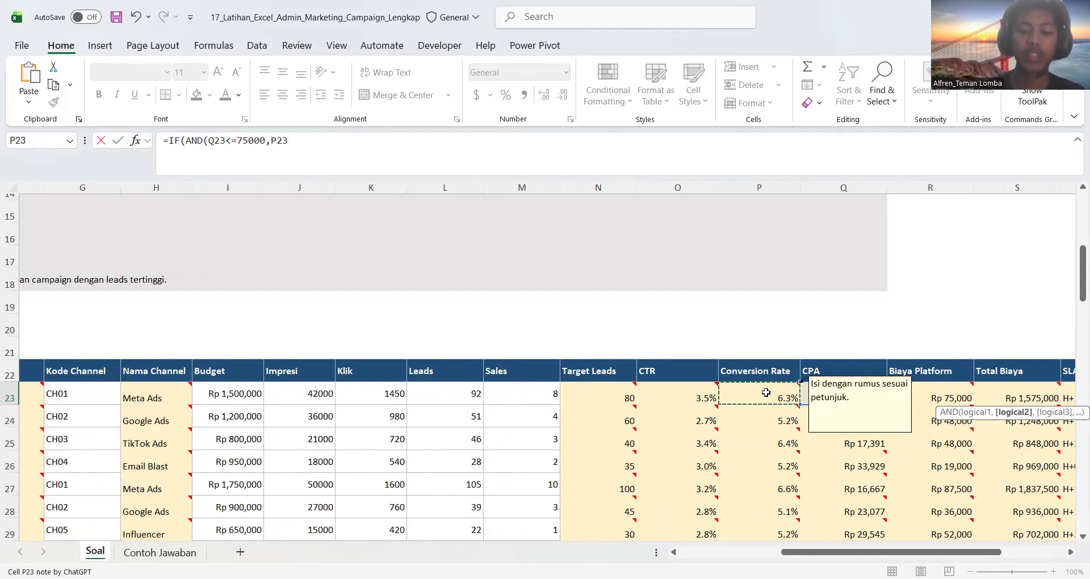
pyautogui.write('>=')
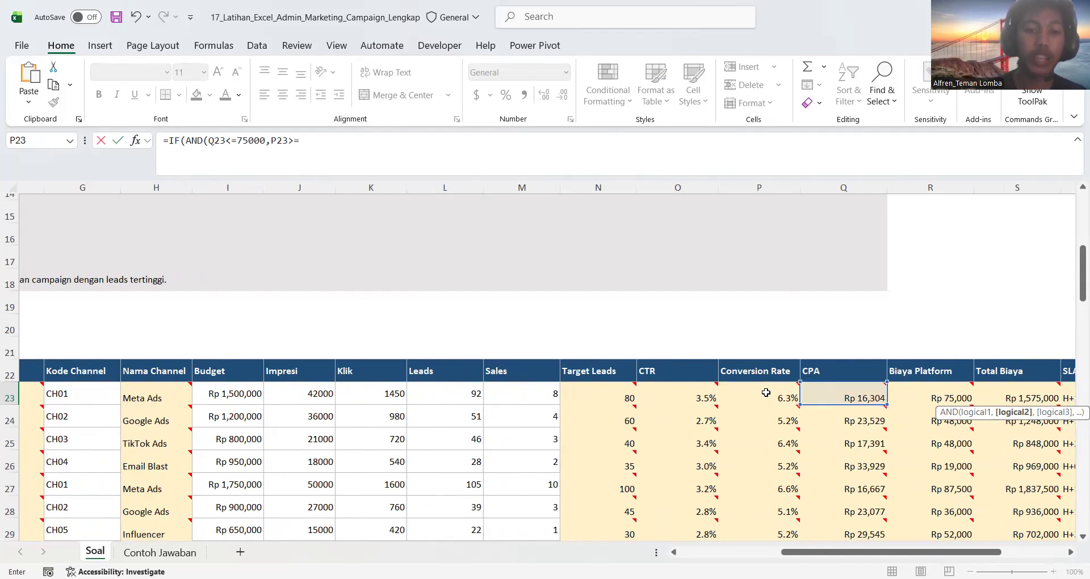
pyautogui.write('5%')
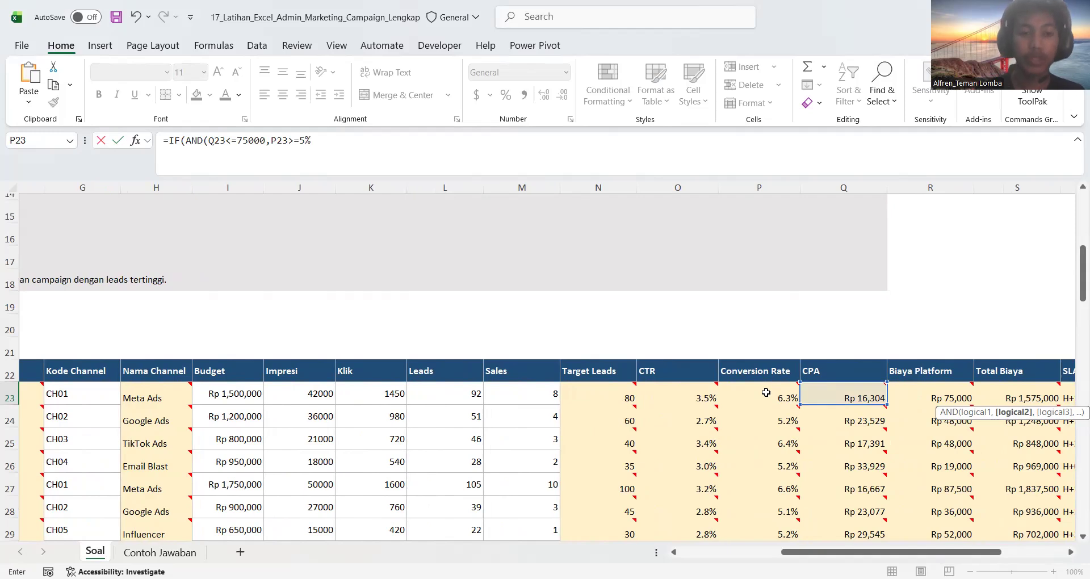
pyautogui.write('),')
# Complete the IF formula with "efisien" if true and "Optimasi" if false, and fill it down the Status Efisiensi column
pyautogui.hscroll(-1, 616, 466)
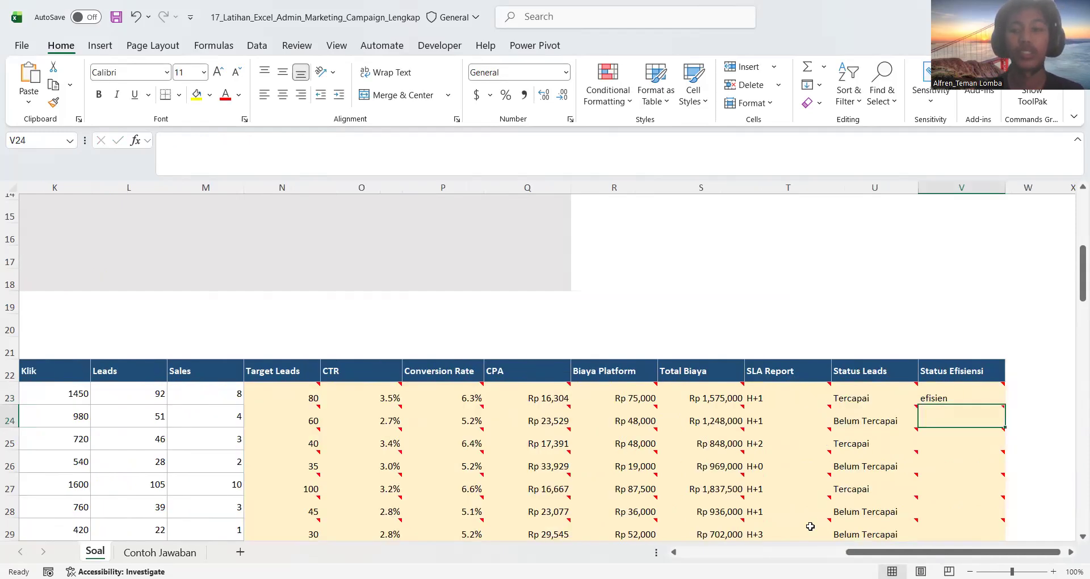
pyautogui.scroll(-2, 817, 511)
pyautogui.hscroll(2, 818, 511)
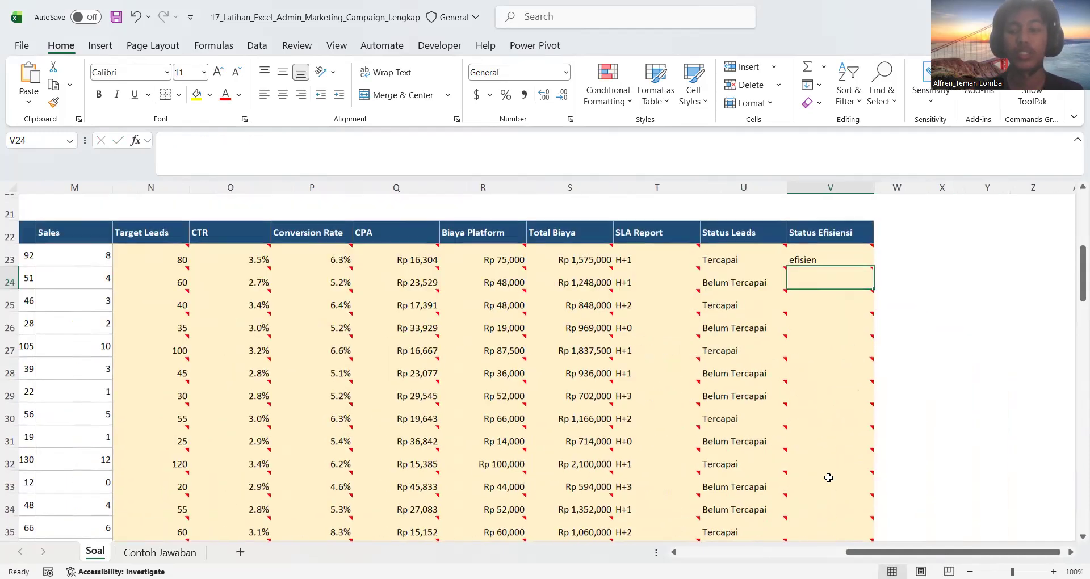
pyautogui.click(839, 261)
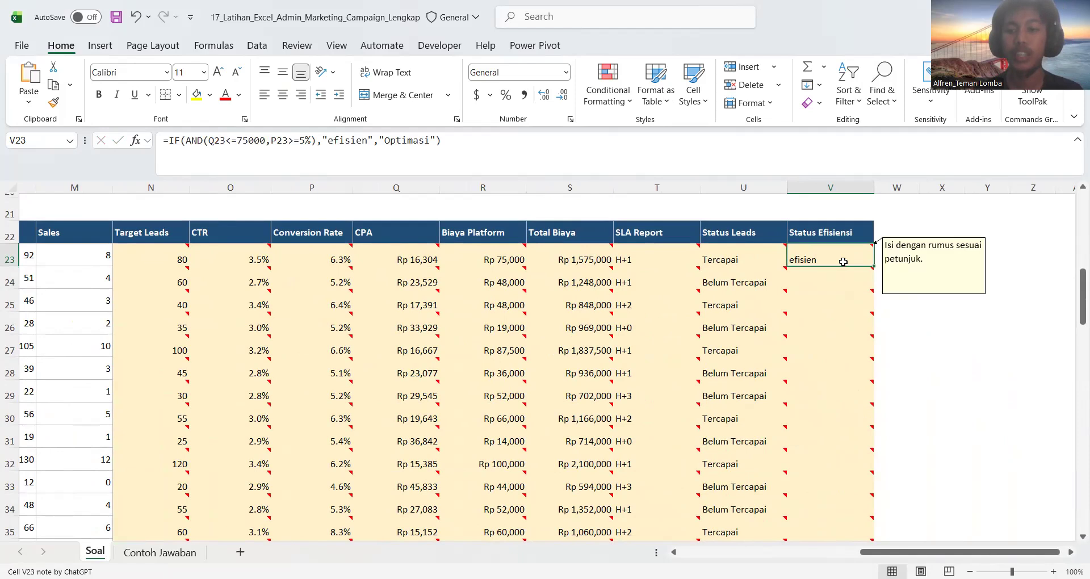
pyautogui.doubleClick(872, 265)
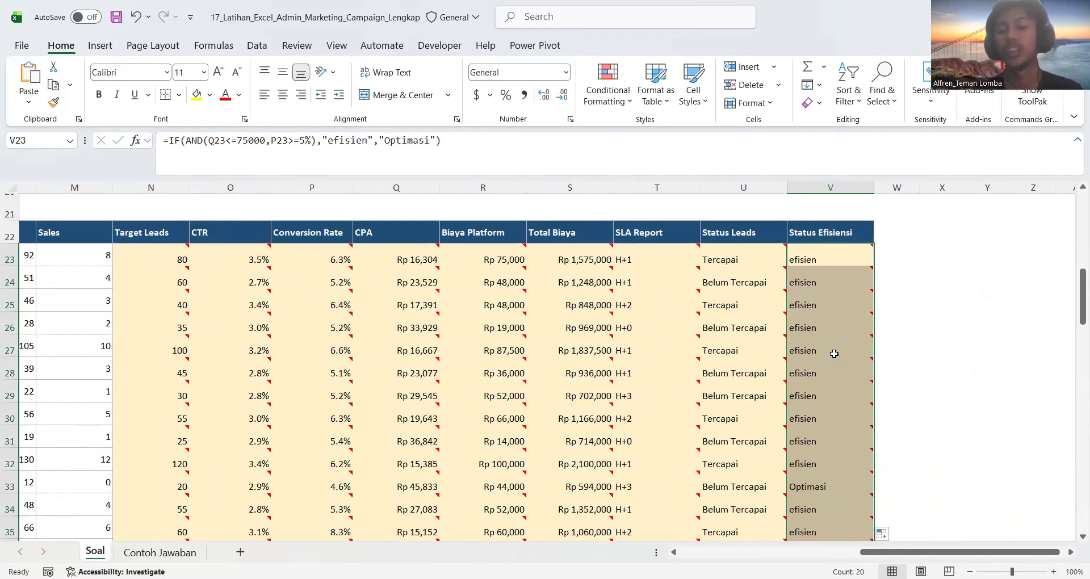
# Verify the Status Efisiensi result in row 33 against that row's Conversion Rate and CPA values
pyautogui.scroll(-1, 835, 355)
pyautogui.click(814, 421)
pyautogui.scroll(-1, 806, 417)
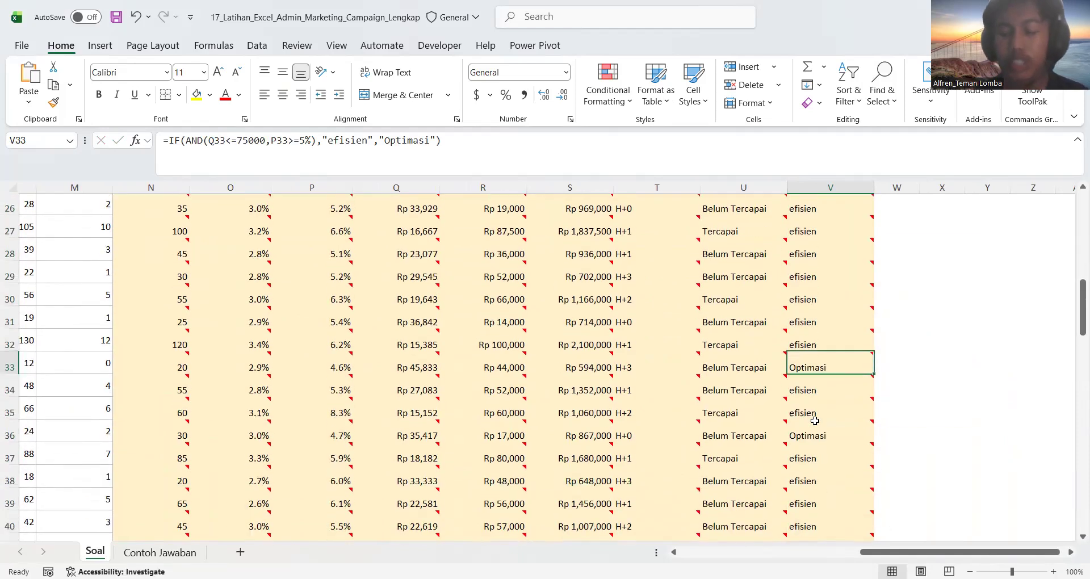
pyautogui.moveTo(755, 361)
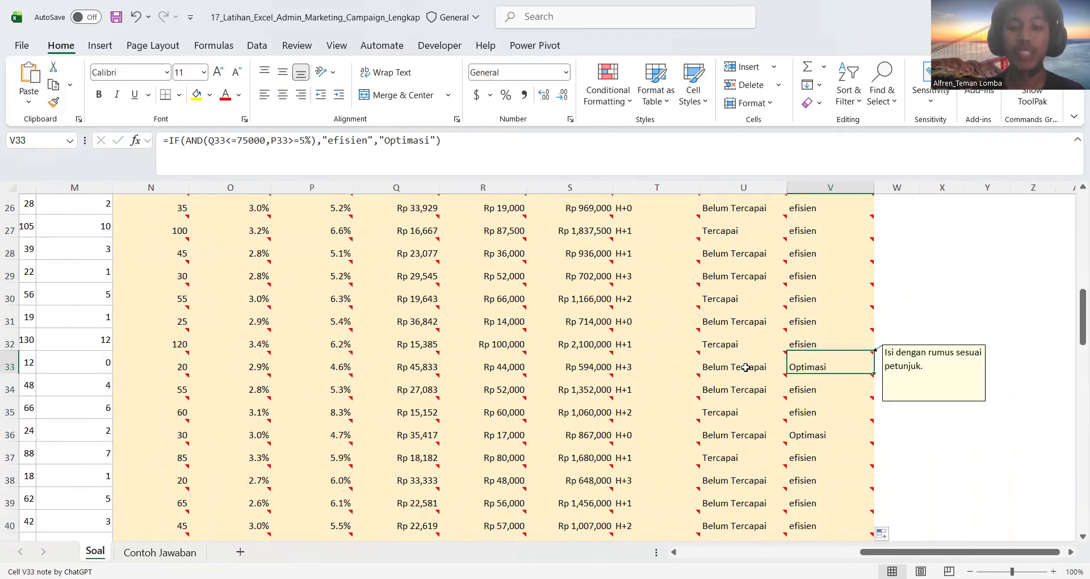
pyautogui.hscroll(-1, 576, 372)
pyautogui.scroll(2, 427, 365)
pyautogui.scroll(-2, 427, 365)
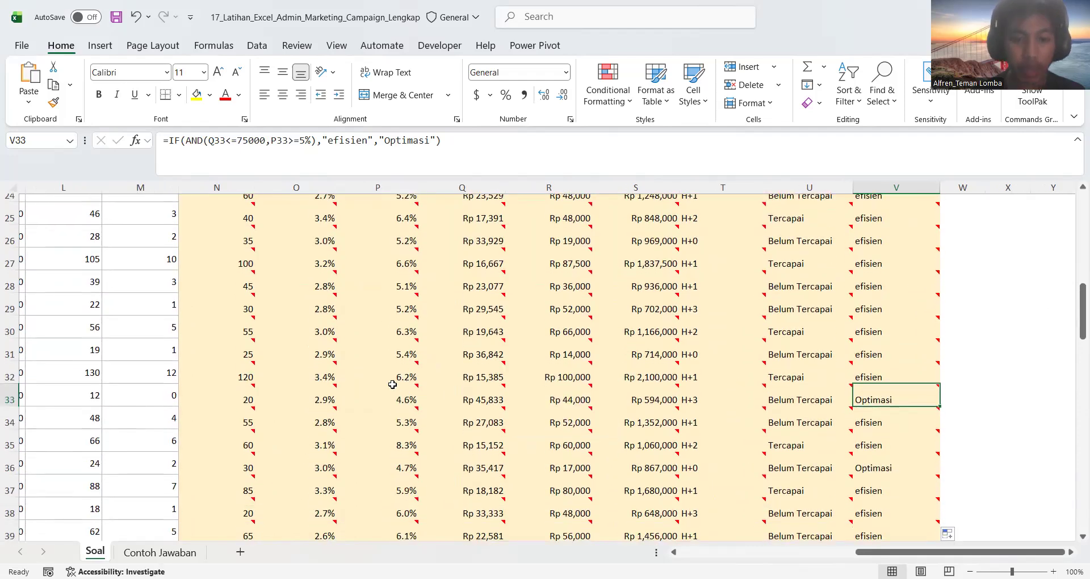
pyautogui.click(382, 400)
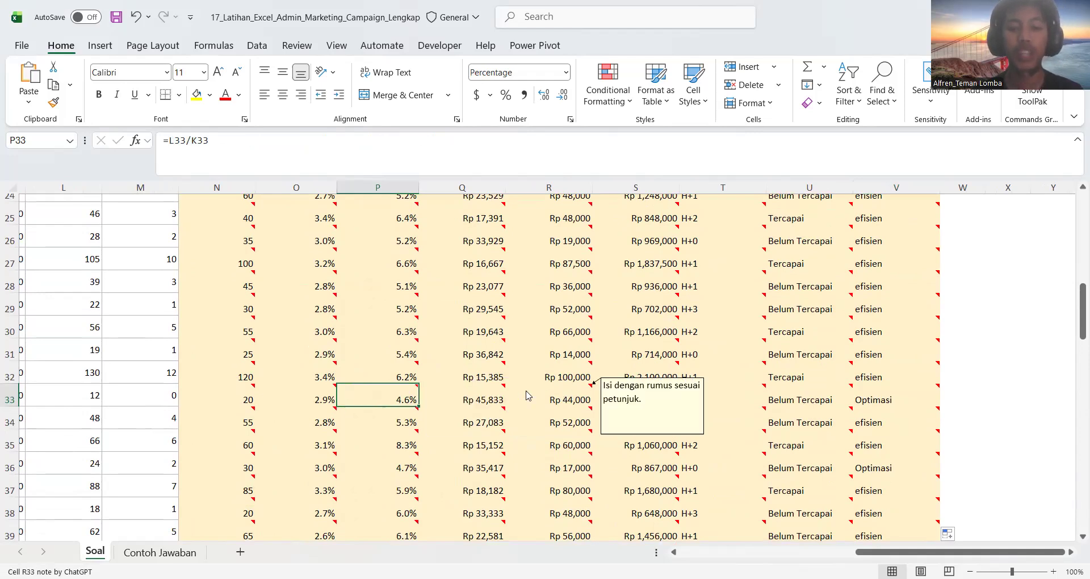
pyautogui.click(483, 400)
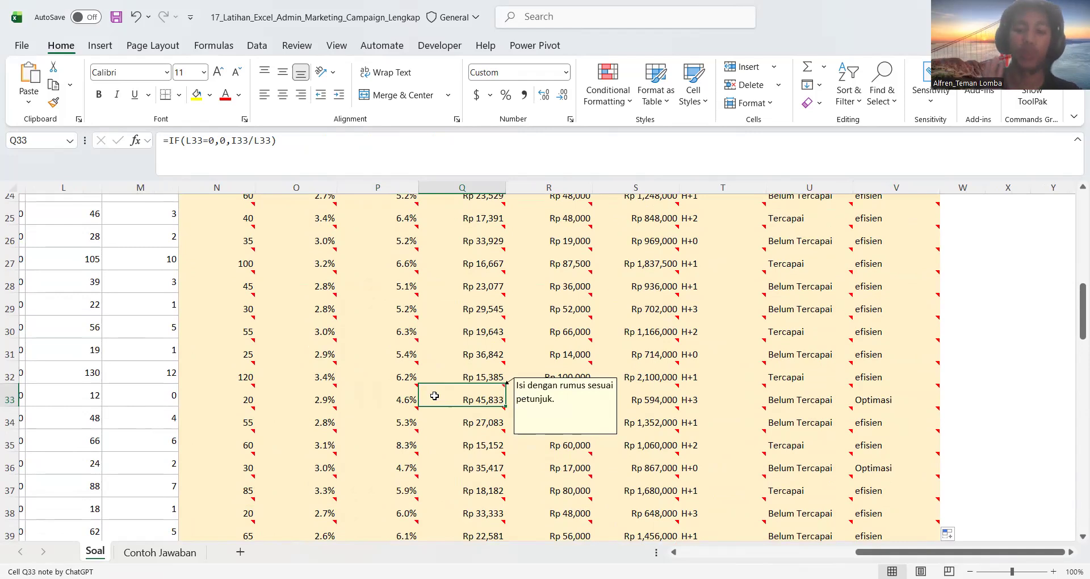
pyautogui.click(403, 400)
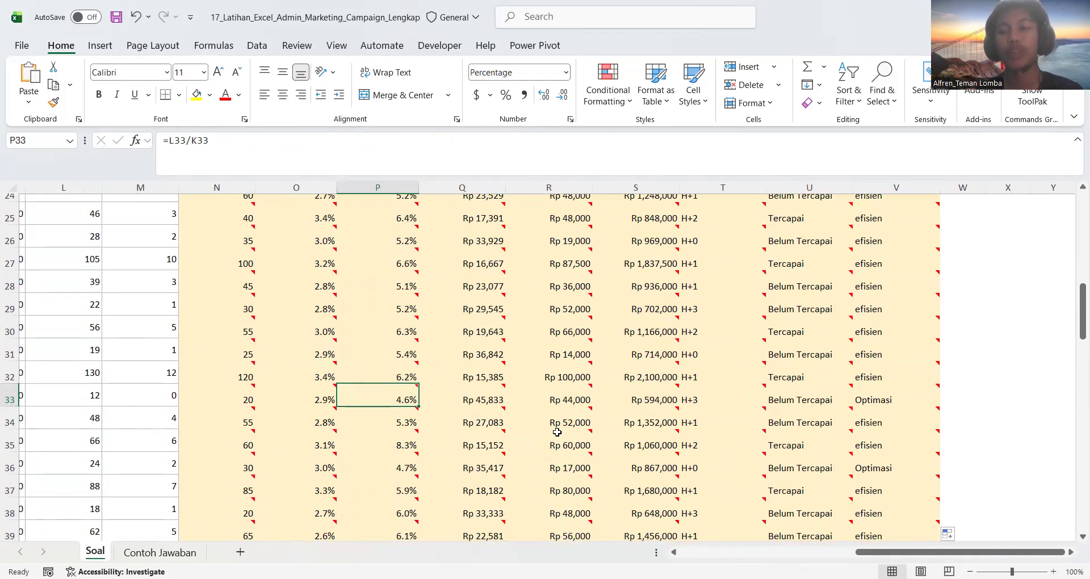
pyautogui.moveTo(557, 432)
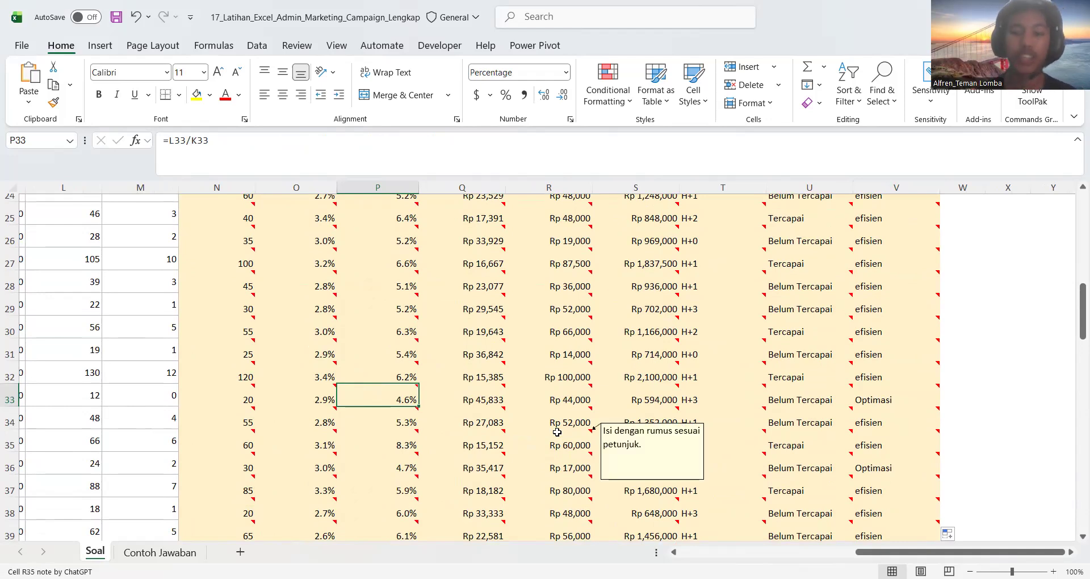
# Check the Status Efisiensi result in row 36 against its CPA and Conversion Rate, and inspect the formula in V34
pyautogui.click(866, 470)
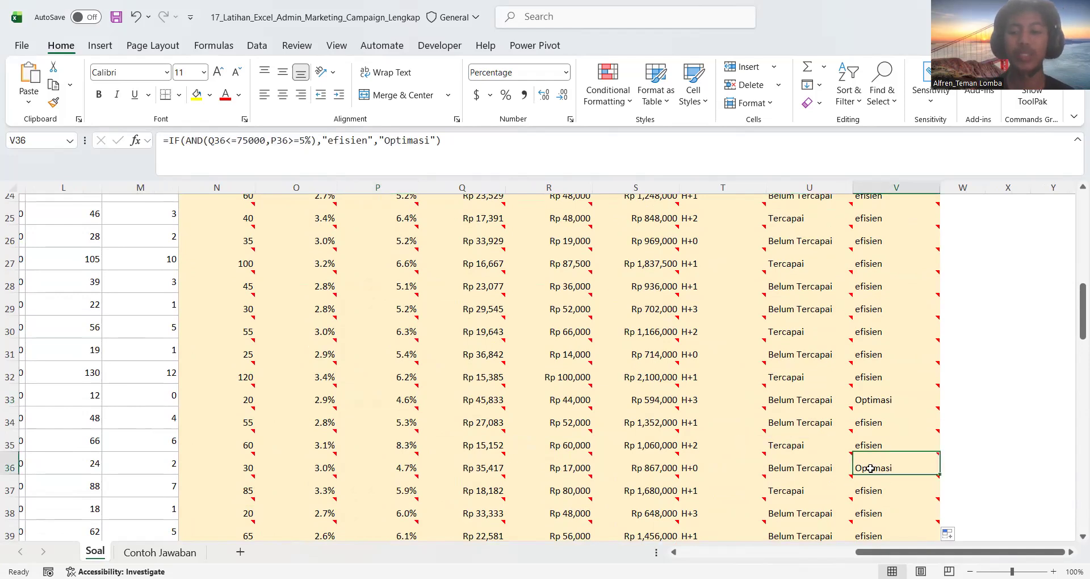
pyautogui.click(482, 472)
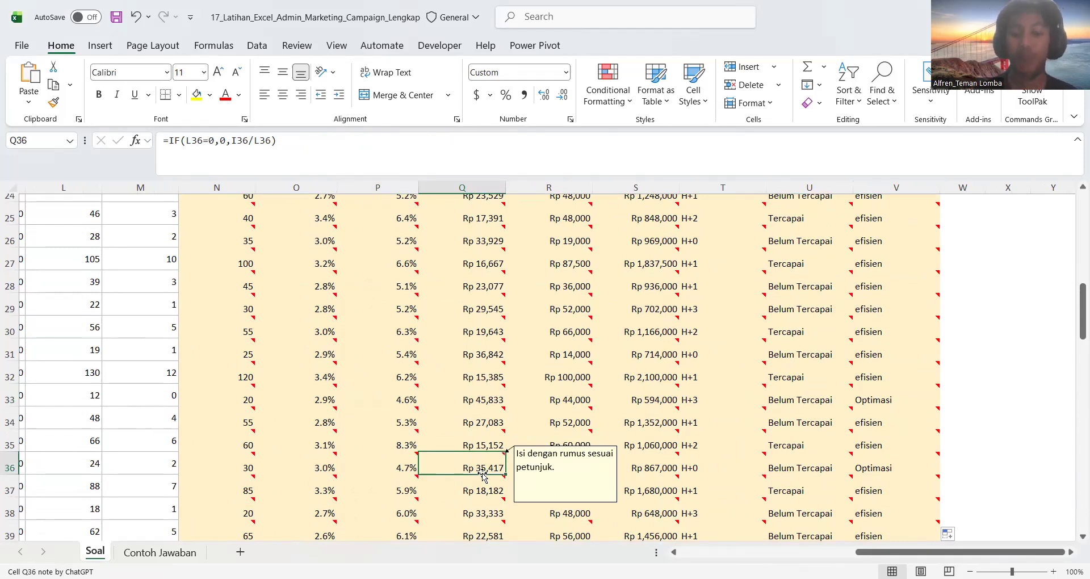
pyautogui.click(405, 464)
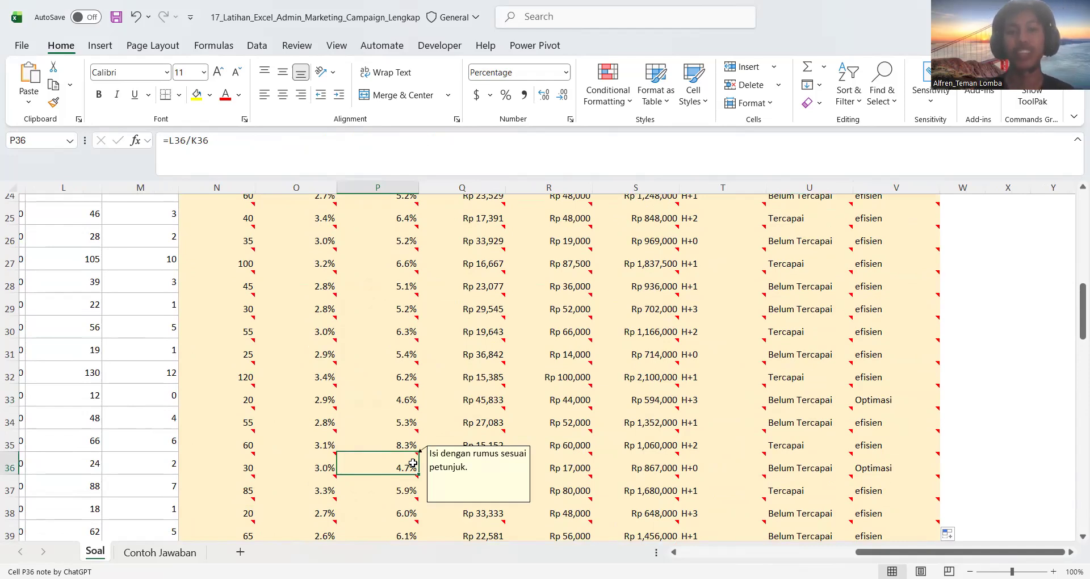
pyautogui.click(877, 422)
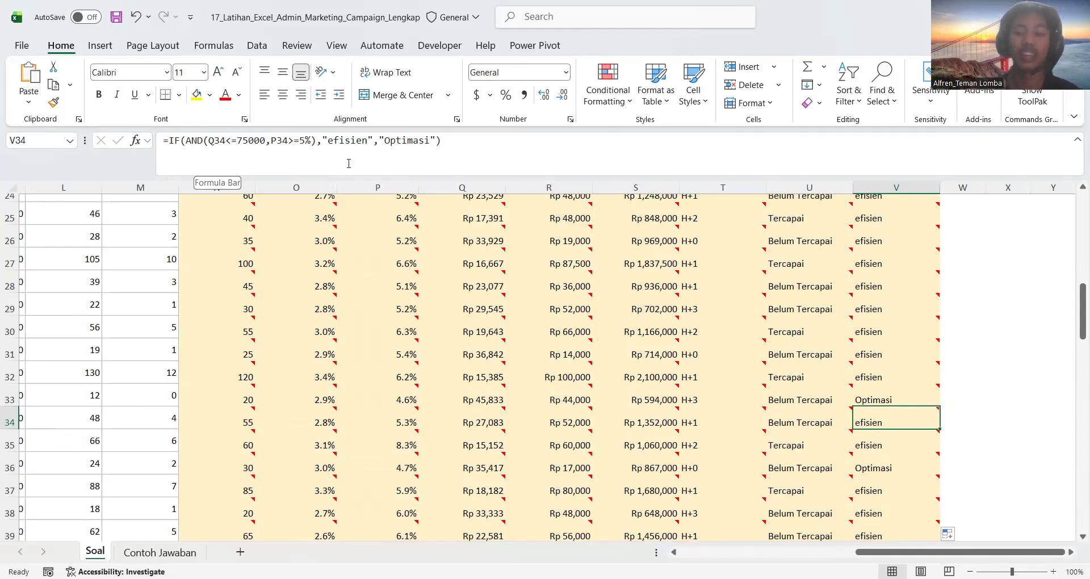
# Return to the instructions above the table and read the rule for the bonus summary
pyautogui.click(674, 312)
pyautogui.scroll(3, 675, 315)
pyautogui.hscroll(-2, 675, 314)
pyautogui.click(675, 314)
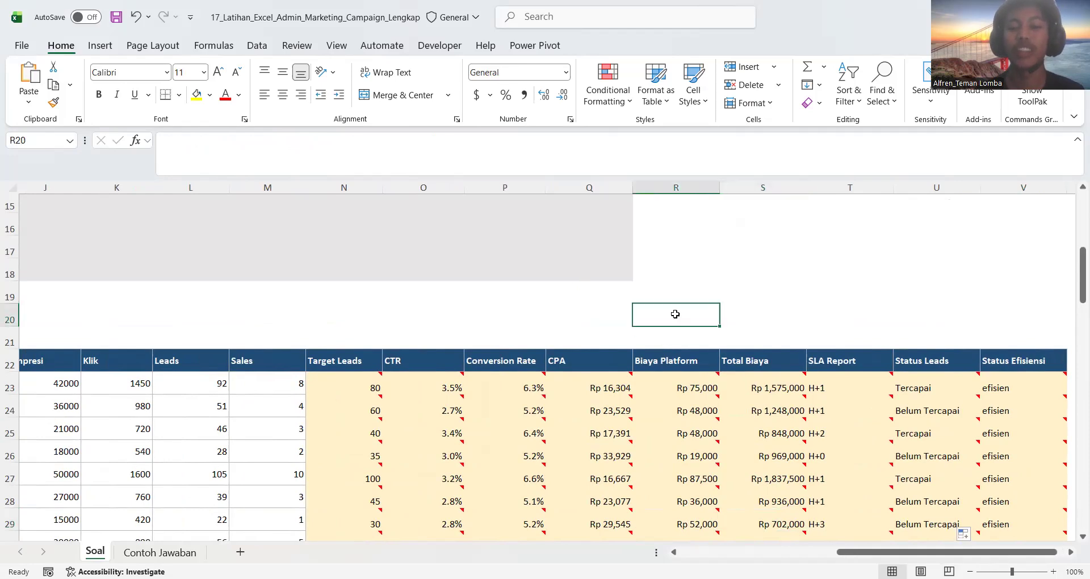
pyautogui.hscroll(-5, 674, 314)
pyautogui.hscroll(-3, 674, 314)
pyautogui.scroll(3, 675, 313)
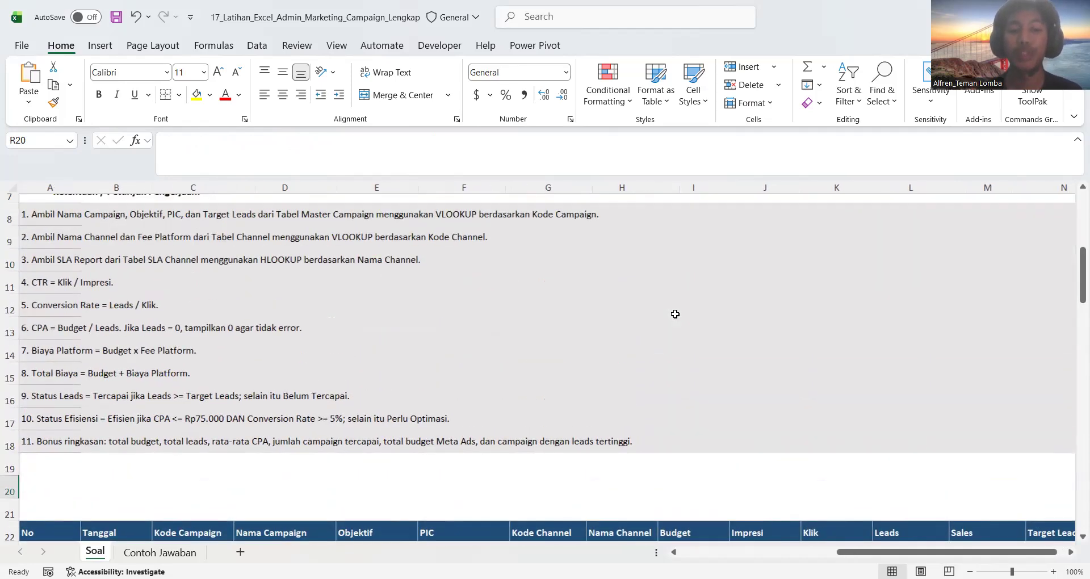